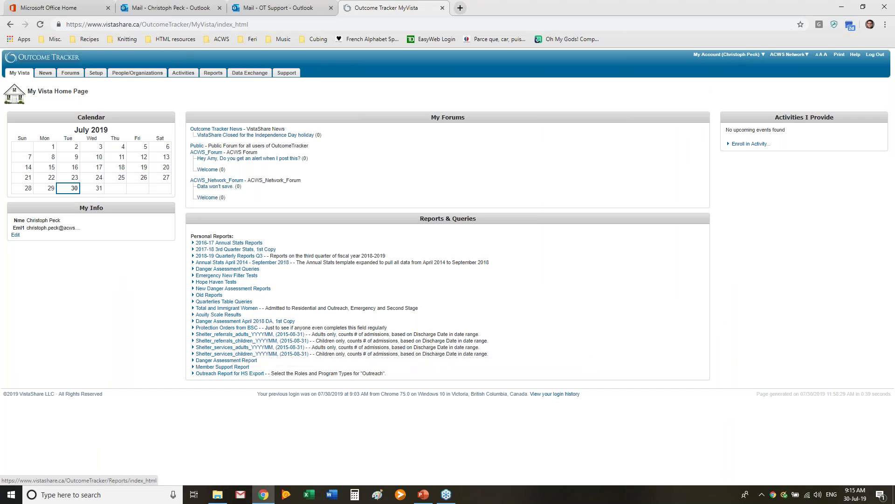
# Step: Open the people and organizations directory and set its Role filter to *ALL*
pyautogui.click(138, 73)
pyautogui.click(138, 74)
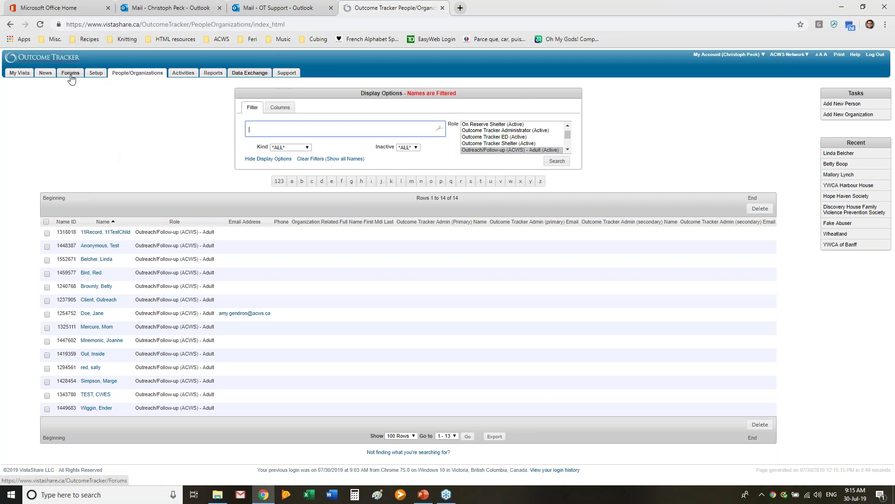
pyautogui.click(134, 80)
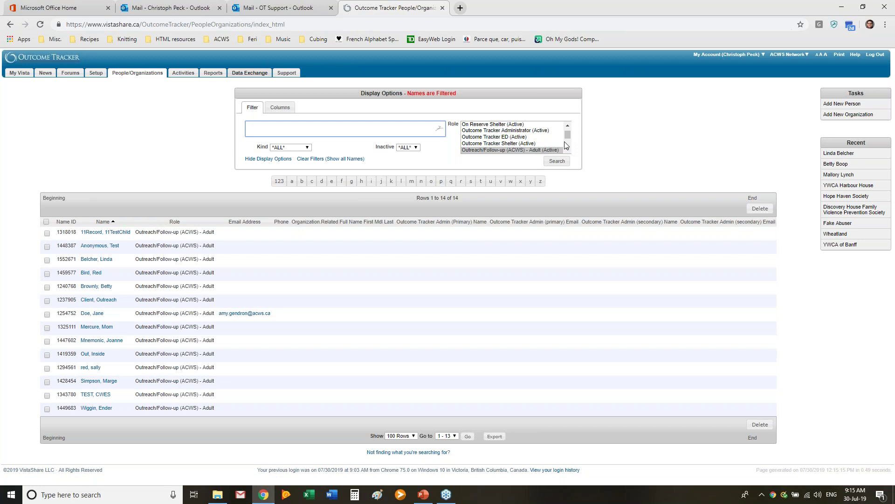
pyautogui.click(632, 130)
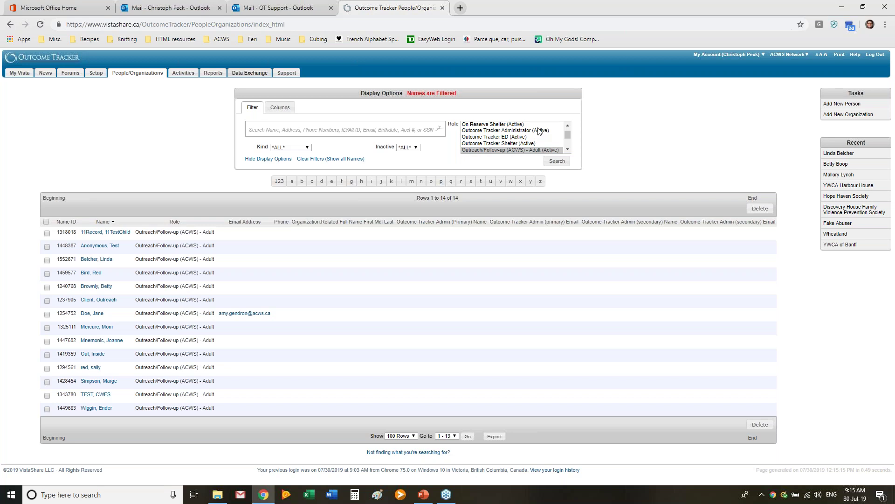
pyautogui.scroll(-1, 517, 152)
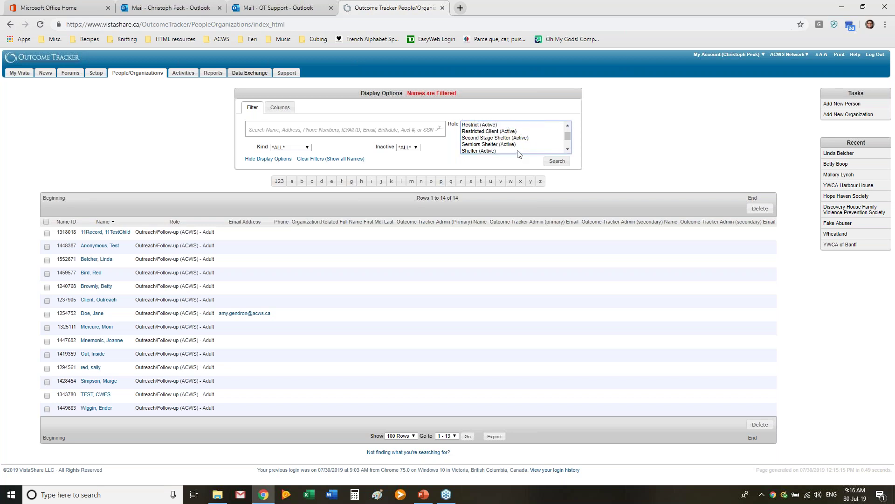
pyautogui.keyDown('shift'); pyautogui.click(541, 139); pyautogui.keyUp('shift')
pyautogui.click(530, 134)
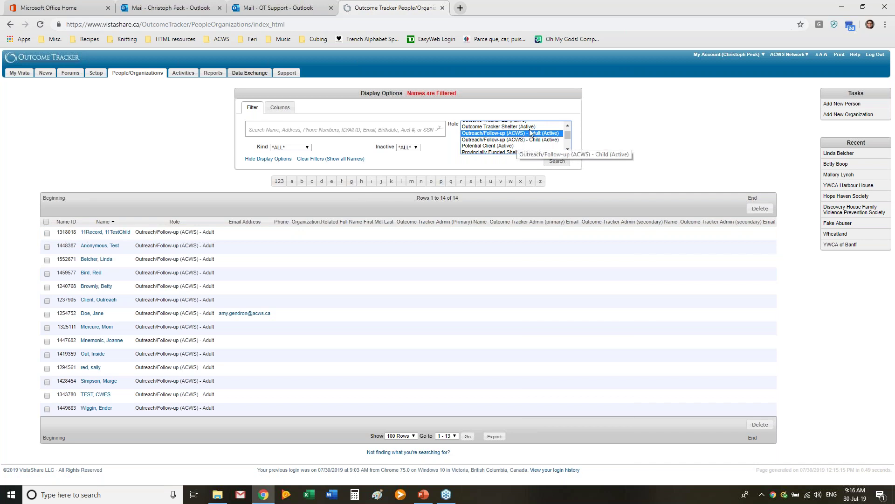
pyautogui.moveTo(569, 132); pyautogui.dragTo(572, 125)
pyautogui.click(513, 124)
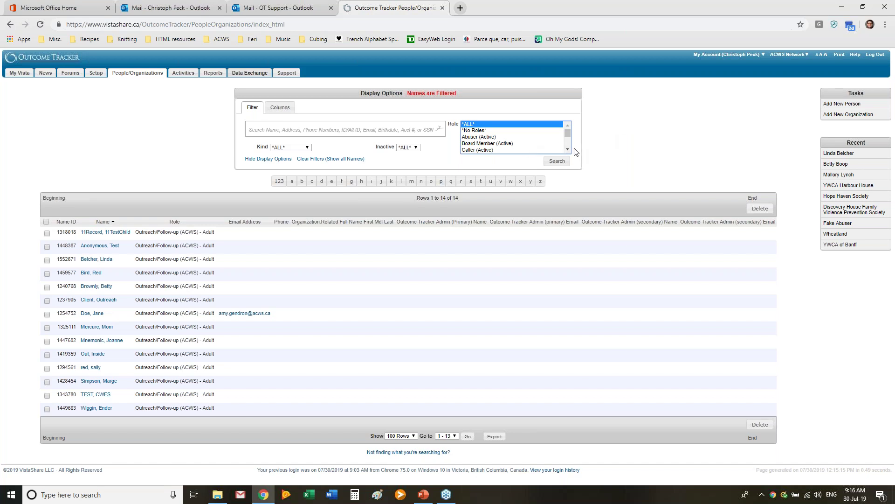
# Step: Try the Residential (ACWS) - Adult role in the filter and return the selection to *ALL*
pyautogui.scroll(-5, 568, 150)
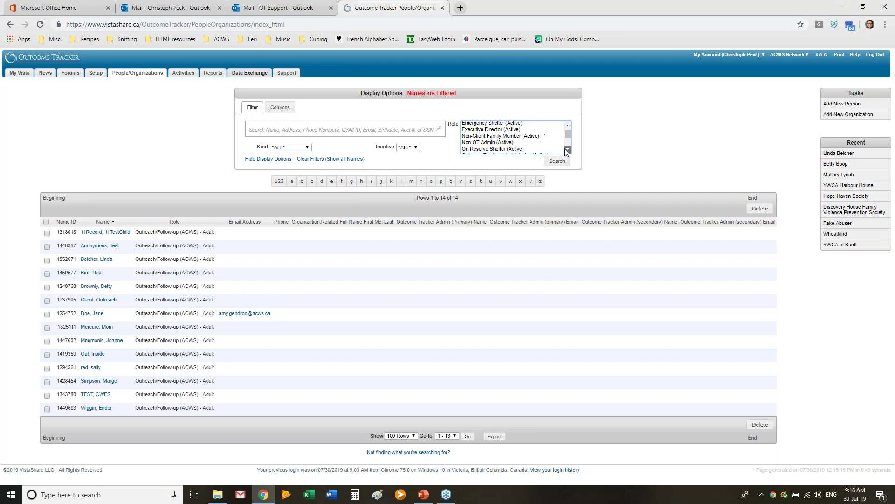
pyautogui.click(567, 149)
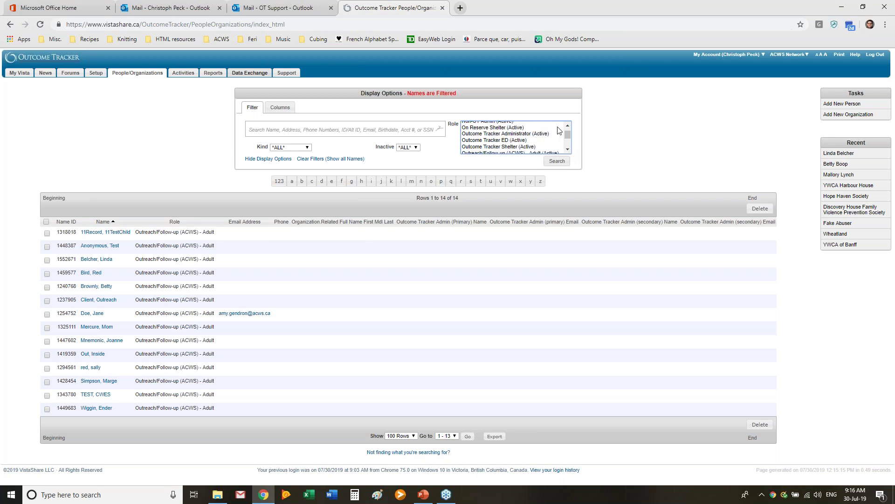
pyautogui.scroll(-3, 522, 138)
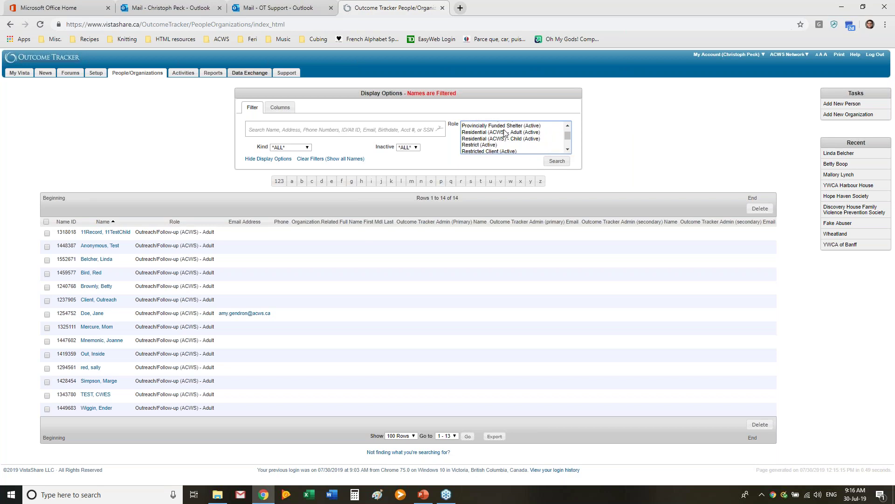
pyautogui.click(505, 133)
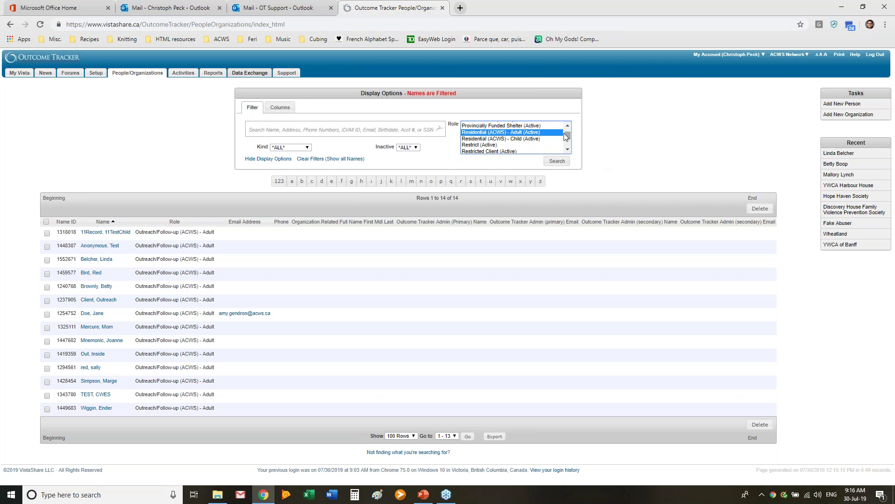
pyautogui.scroll(3, 569, 134)
pyautogui.scroll(5, 569, 134)
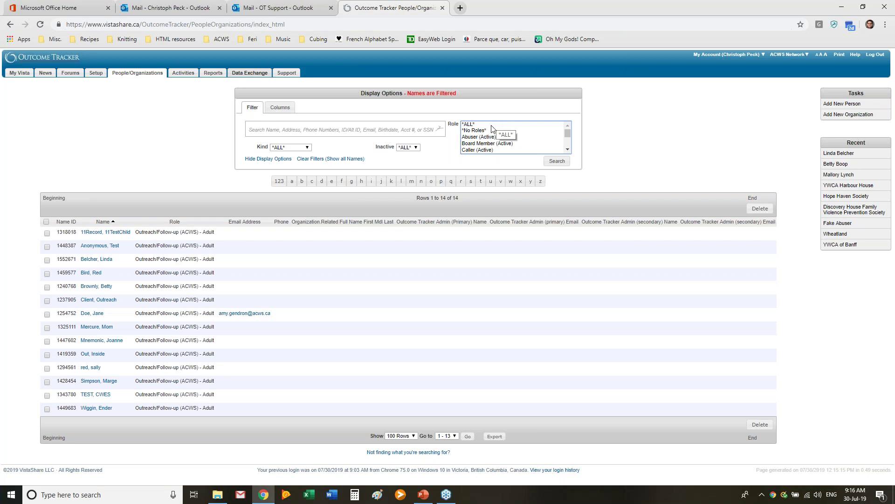
pyautogui.click(490, 124)
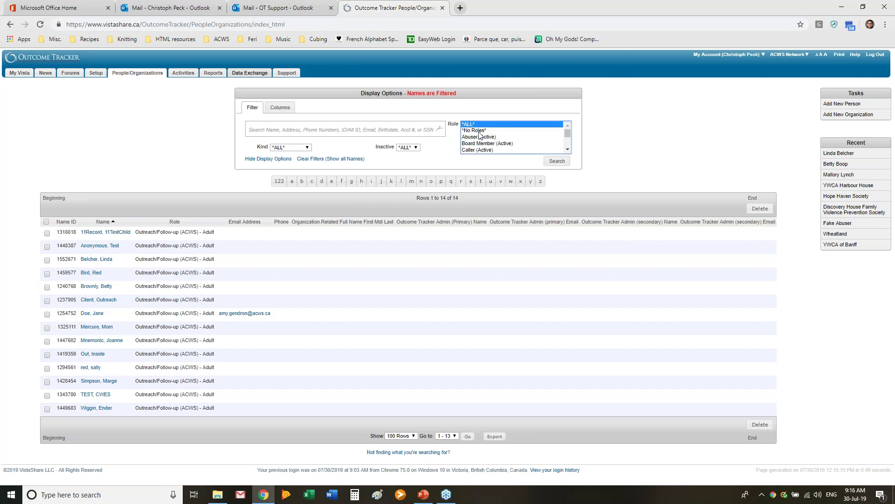
# Step: Search the directory for the client's full name and open the matching adult record
pyautogui.click(386, 130)
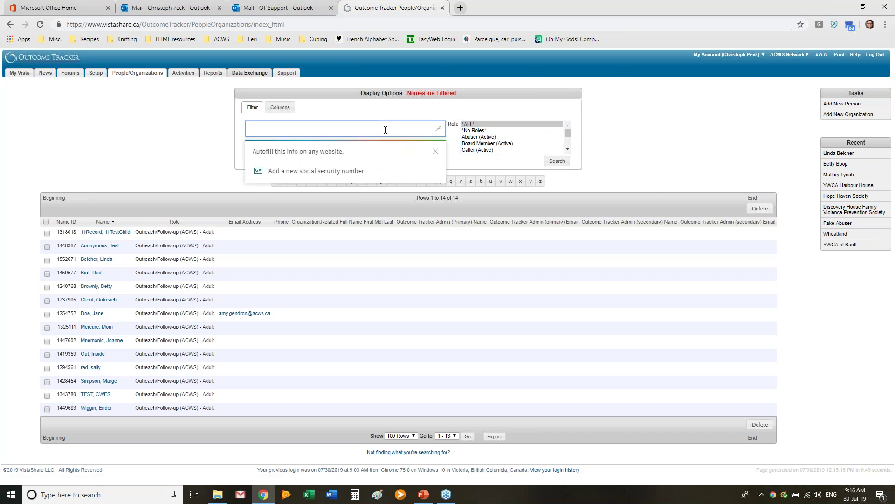
pyautogui.write('Linda Bel')
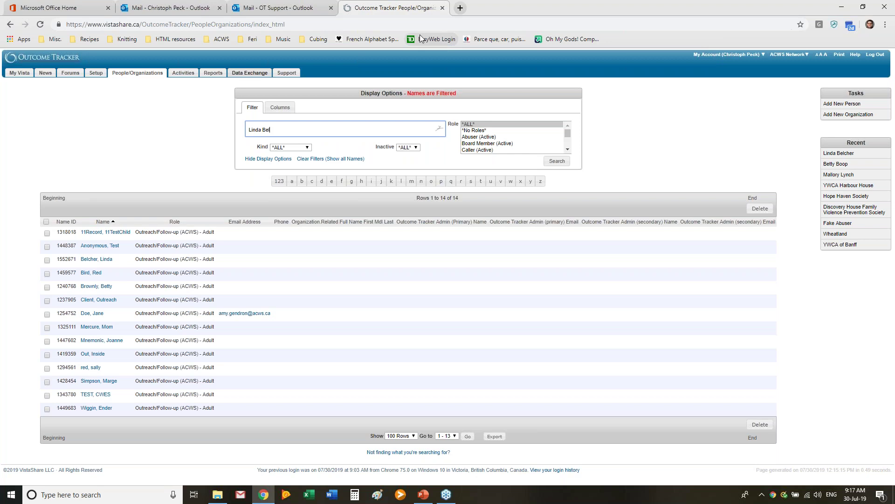
pyautogui.press('Return')
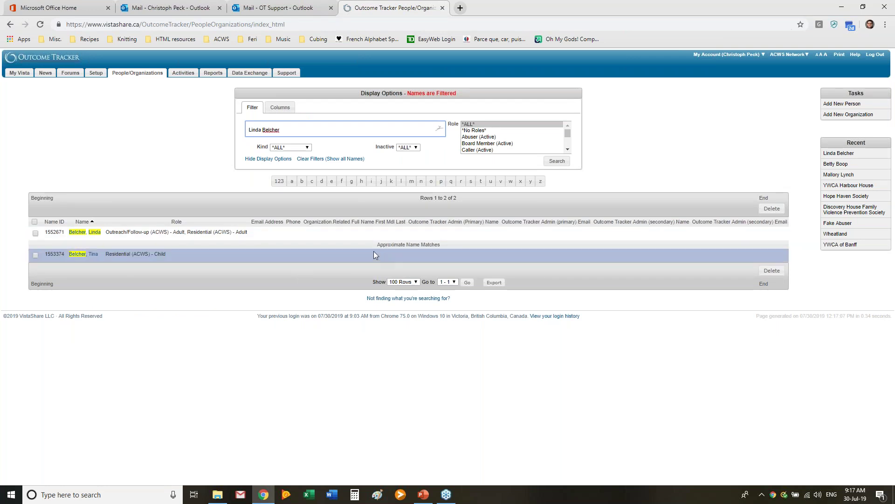
pyautogui.click(96, 232)
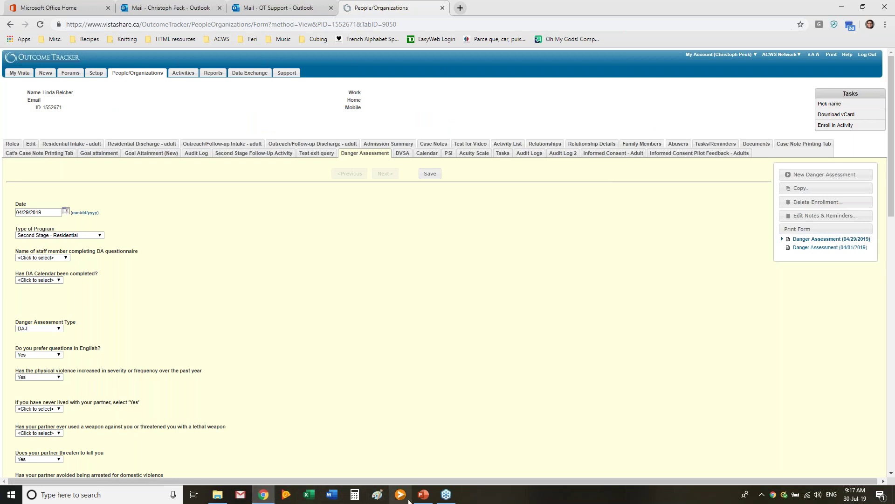
# Step: Return to the filtered people list and reopen the same adult client's record
pyautogui.click(134, 75)
pyautogui.click(472, 125)
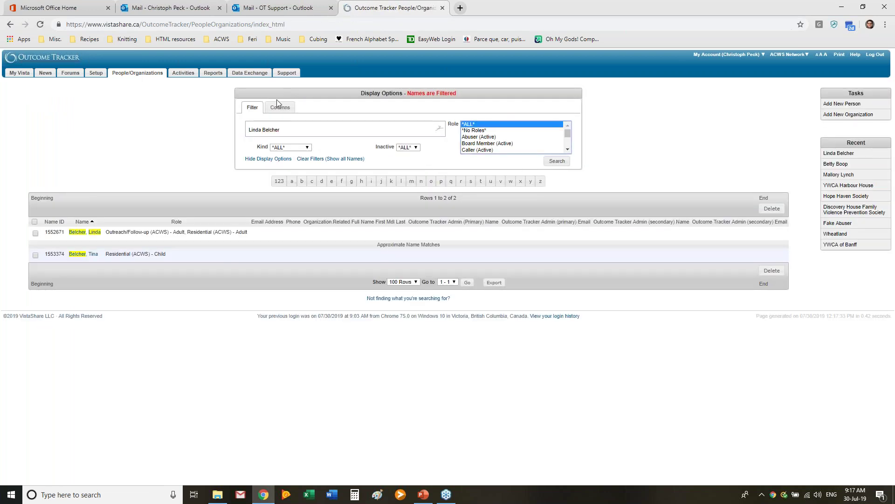
pyautogui.click(77, 233)
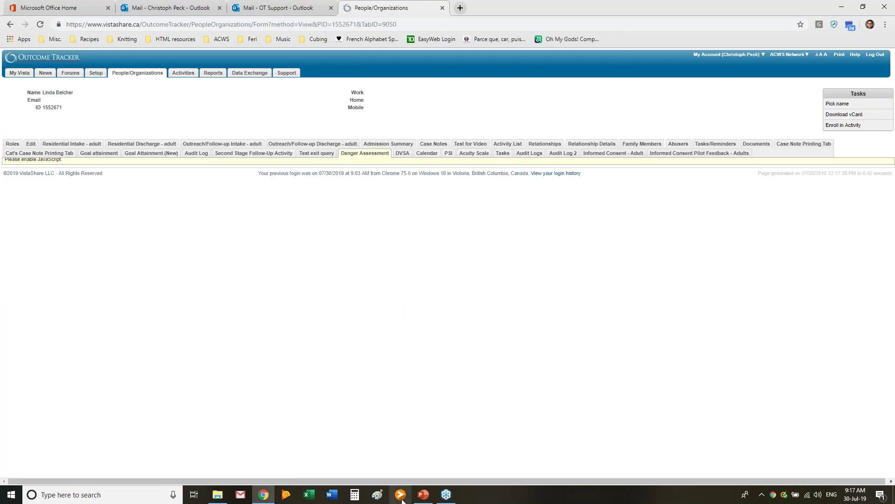
# Step: Switch to the PowerPoint training presentation and review slide 13, Accessing Existing Records
pyautogui.click(424, 494)
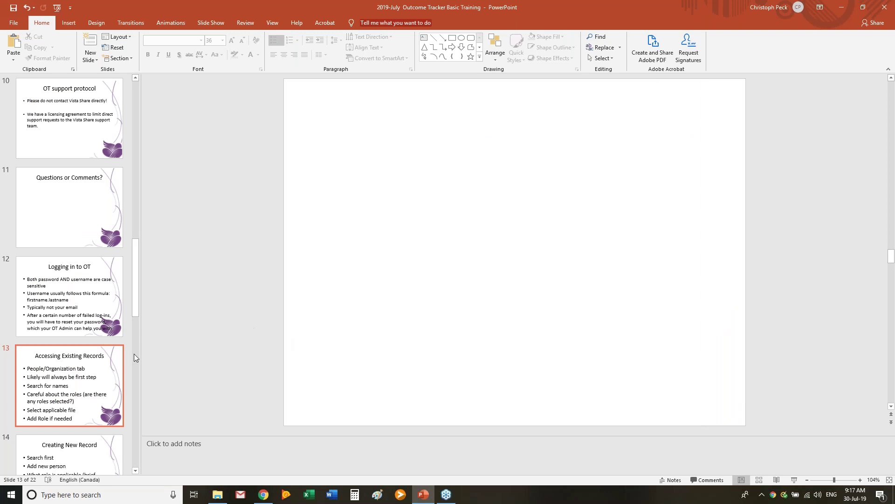
pyautogui.click(89, 373)
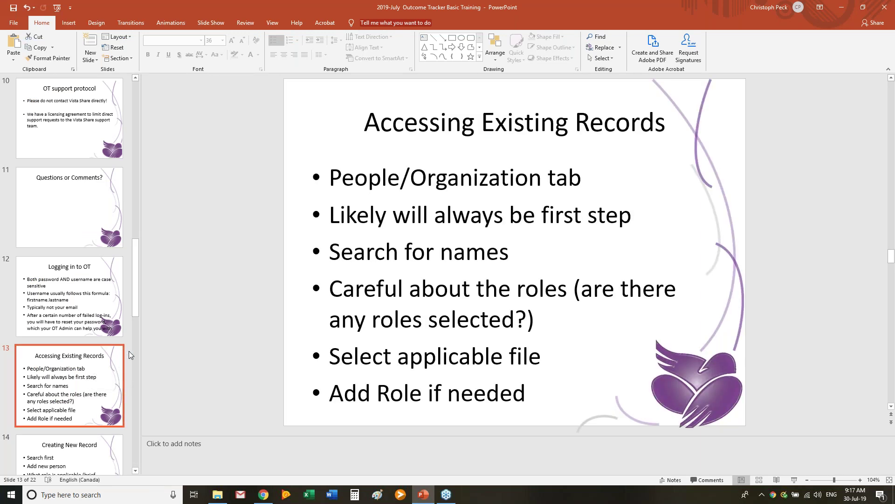
pyautogui.click(198, 318)
pyautogui.scroll(-1, 256, 351)
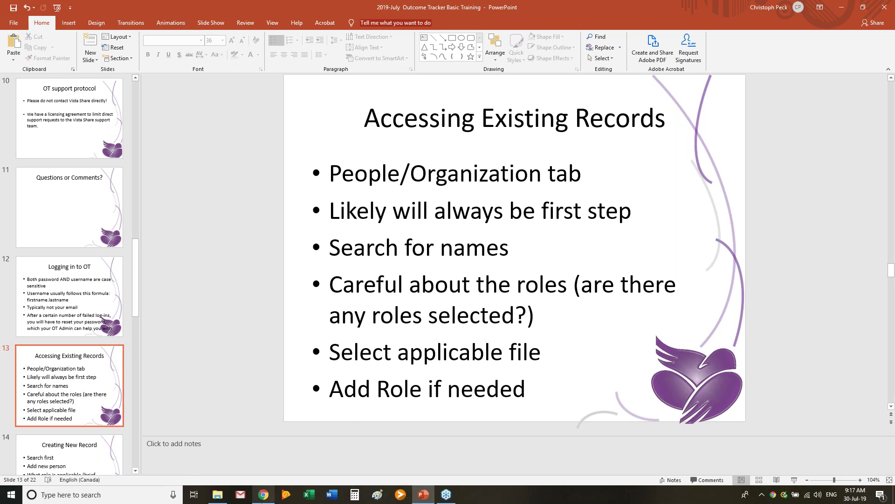
# Step: Switch back to Outcome Tracker in Chrome and remove the Residential (ACWS) - Adult role from the client's roles
pyautogui.click(264, 497)
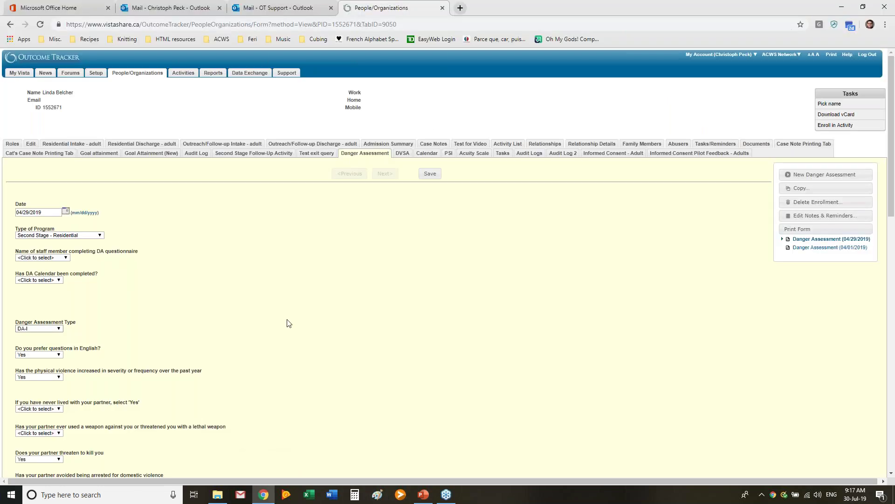
pyautogui.click(12, 144)
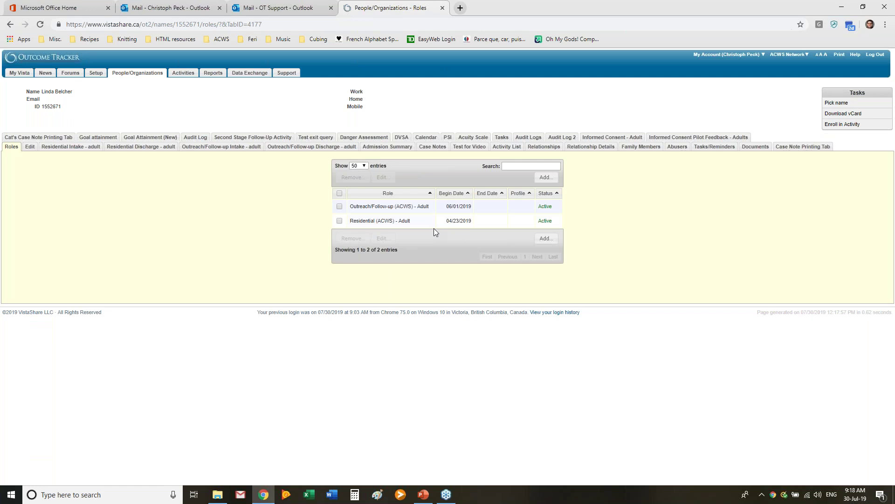
pyautogui.click(339, 221)
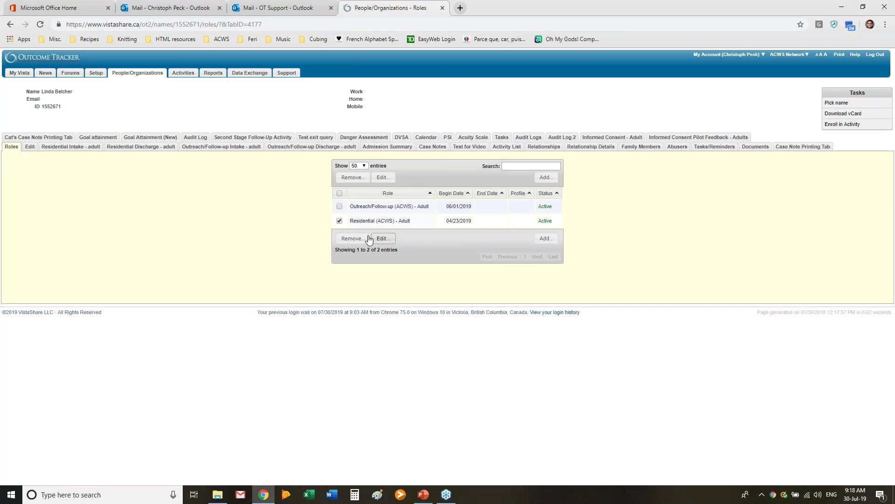
pyautogui.click(347, 178)
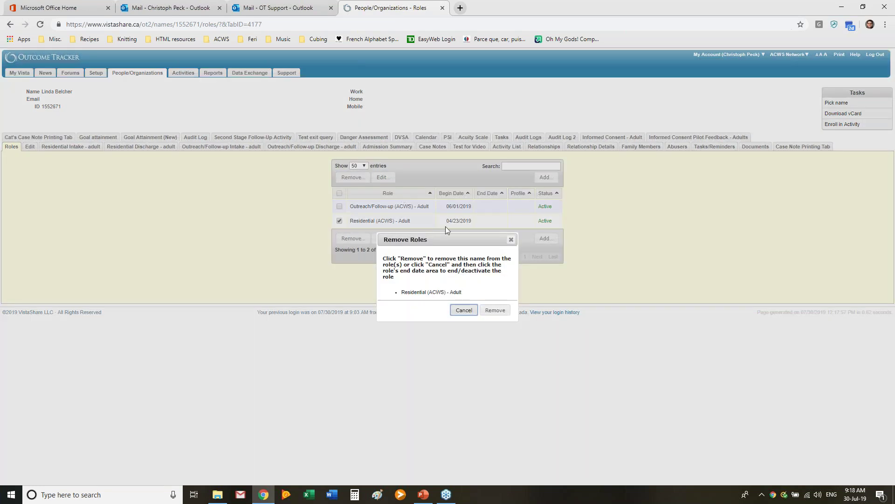
pyautogui.click(494, 310)
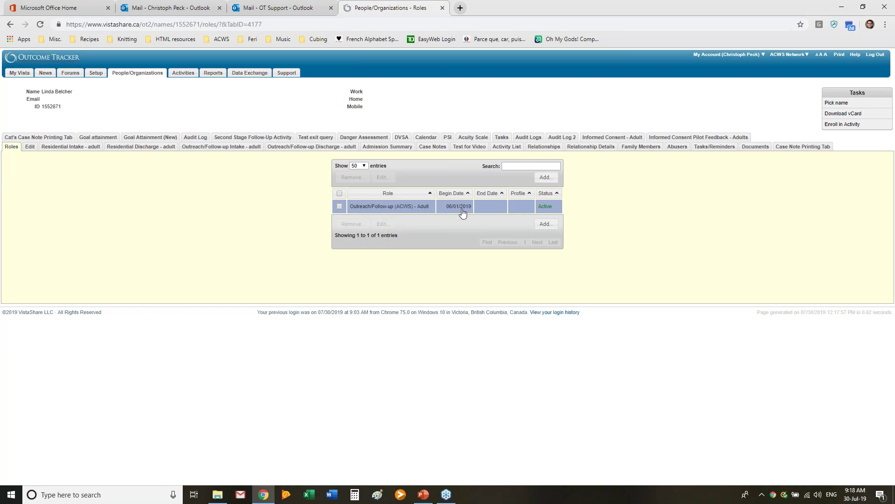
# Step: Add the Residential (ACWS) - Adult role to the client with a begin date of 07/30/2019
pyautogui.click(546, 224)
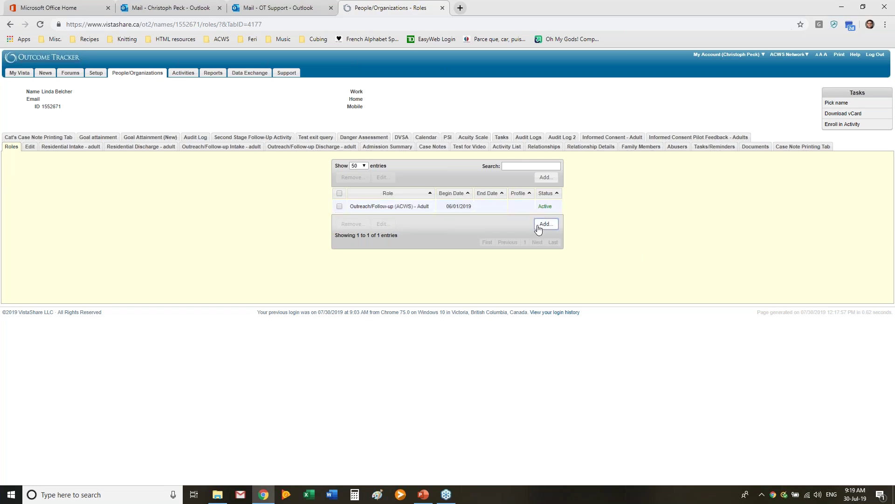
pyautogui.click(463, 261)
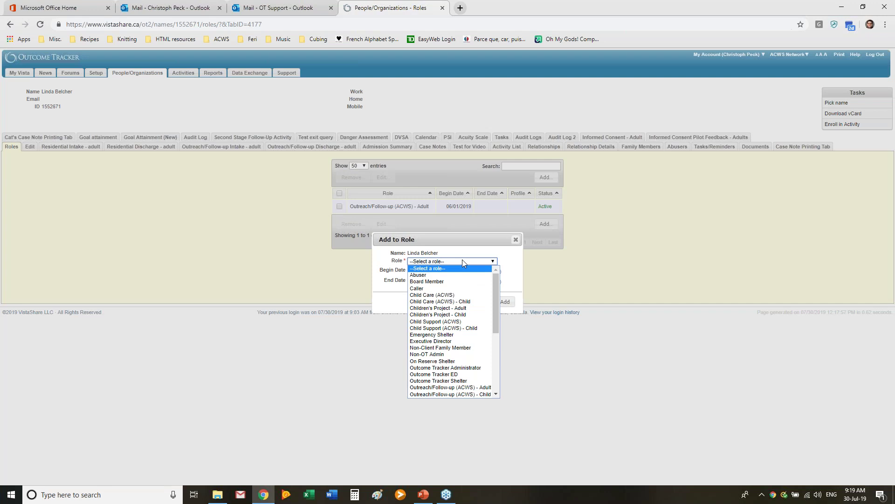
pyautogui.scroll(-3, 451, 368)
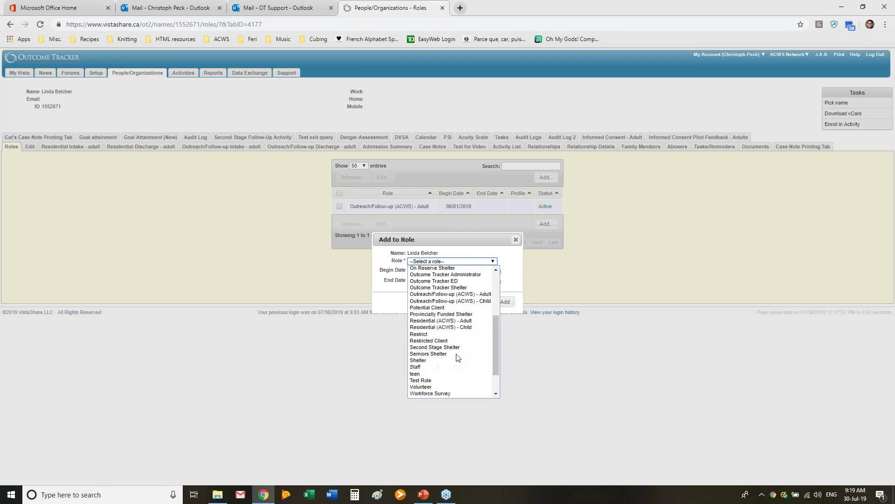
pyautogui.click(457, 321)
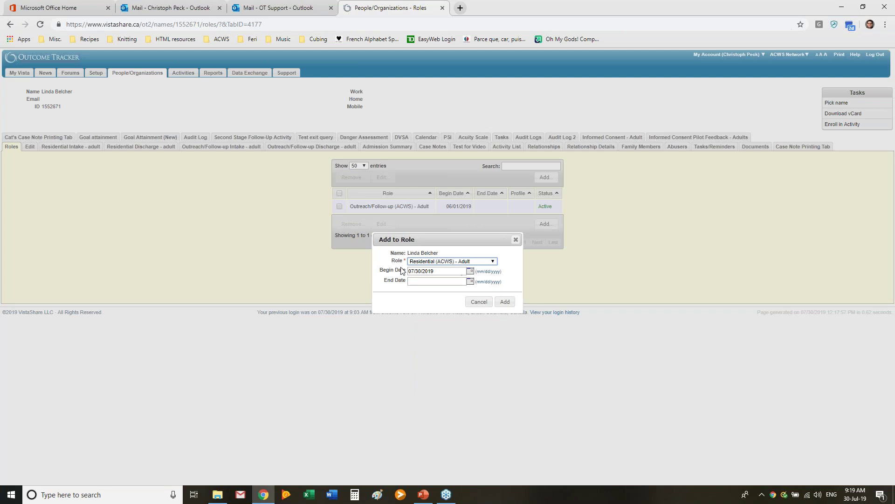
pyautogui.moveTo(454, 273); pyautogui.dragTo(352, 260)
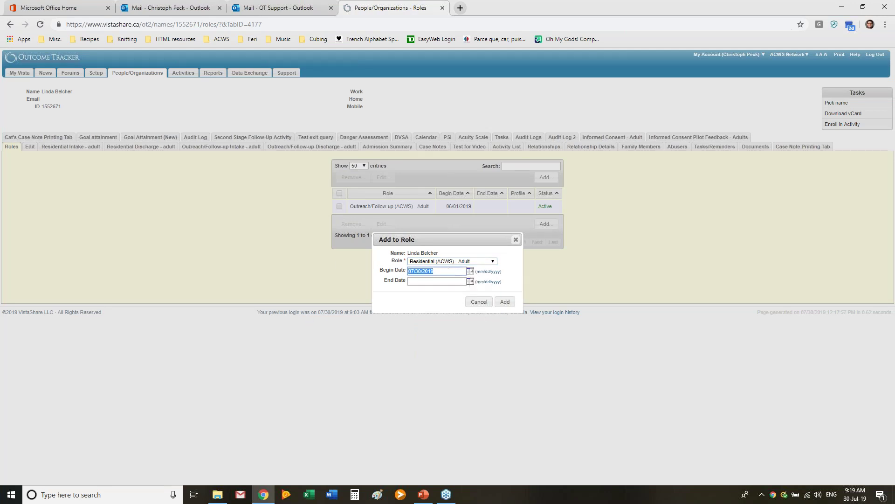
pyautogui.click(512, 303)
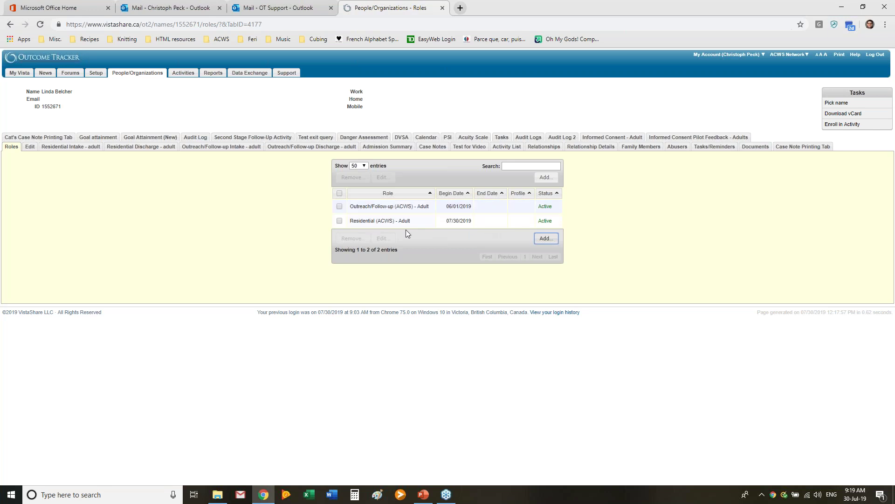
# Step: Set the end date of the client's Outreach/Follow-up (ACWS) - Adult role to 07/29/2019 and save it
pyautogui.doubleClick(486, 210)
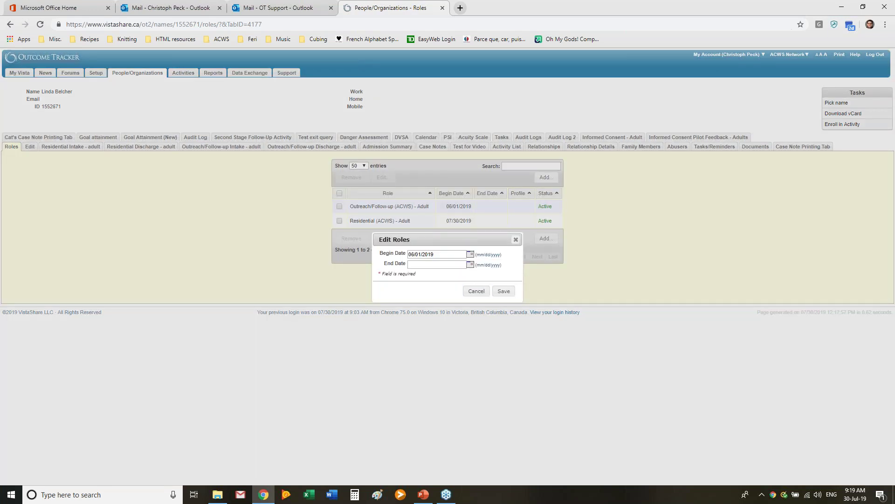
pyautogui.click(471, 264)
pyautogui.click(428, 334)
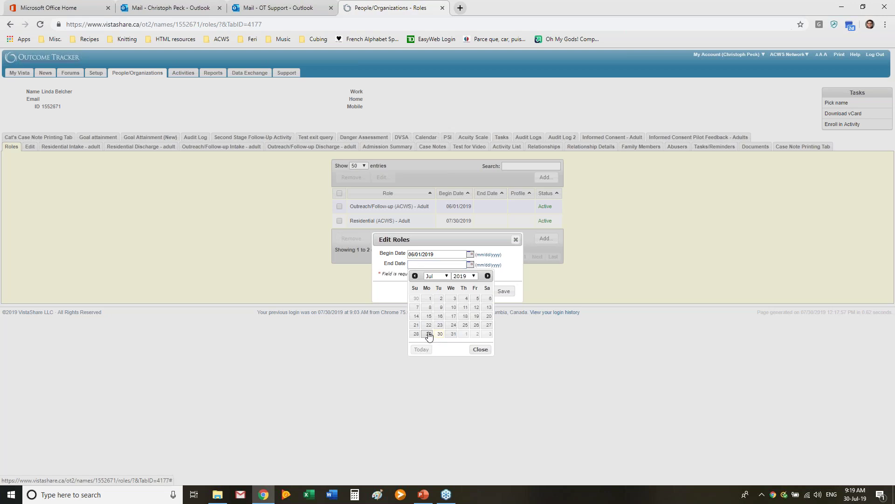
pyautogui.click(504, 291)
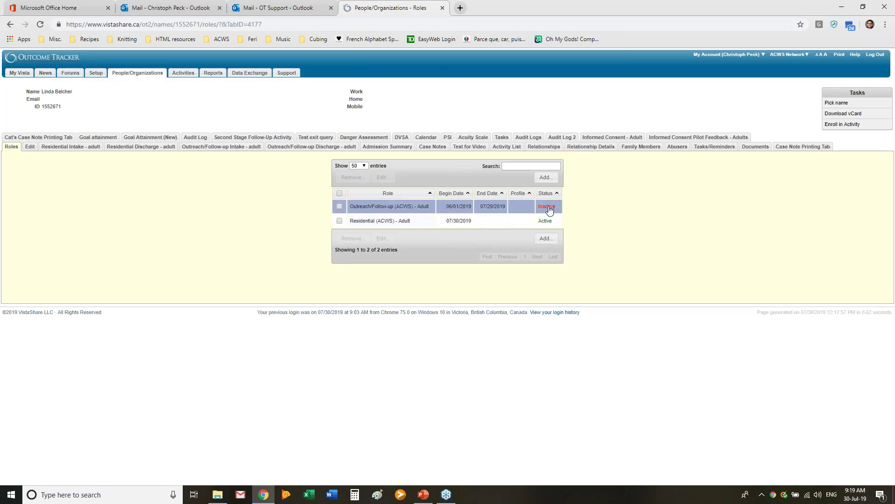
# Step: Clear the end date of the client's Outreach/Follow-up (ACWS) - Adult role and save the change
pyautogui.doubleClick(492, 208)
pyautogui.tripleClick(447, 268)
pyautogui.press('BackSpace')
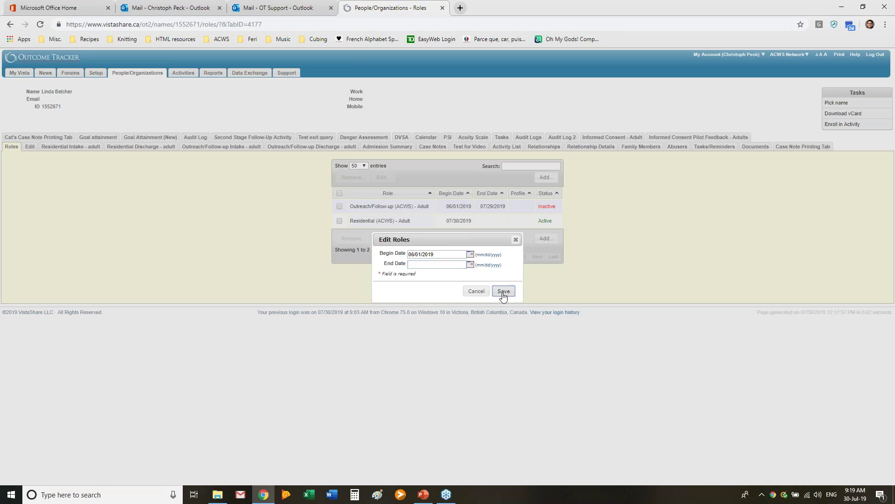
pyautogui.click(503, 293)
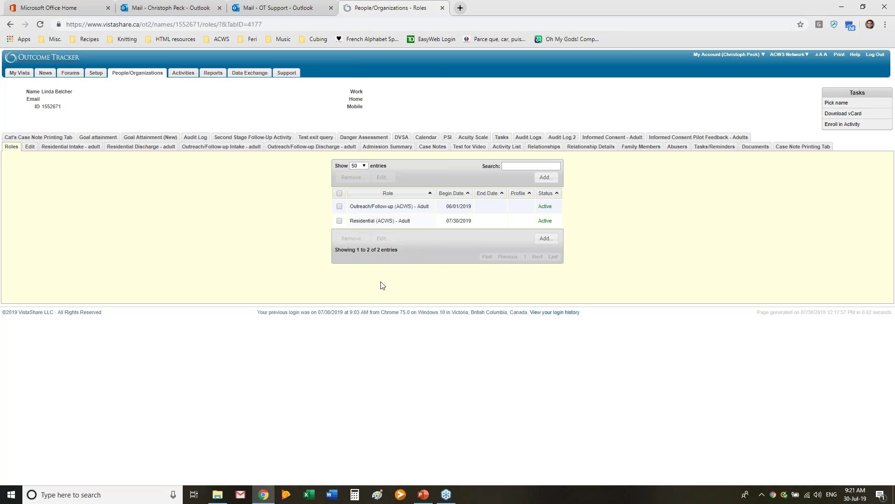
# Step: Switch to the PowerPoint training presentation and show slide 14, Creating New Record
pyautogui.click(373, 206)
pyautogui.click(423, 497)
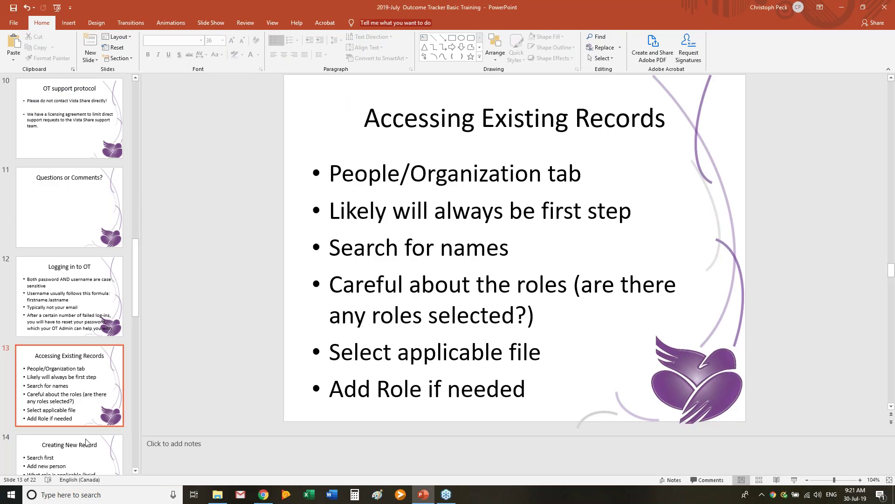
pyautogui.click(86, 455)
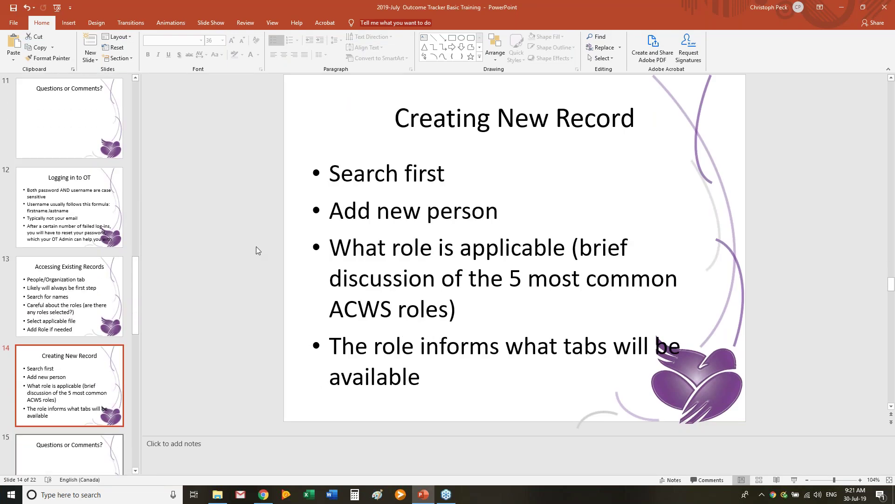
# Step: Switch back to Outcome Tracker in Chrome and search all people and organizations for a different client's full name
pyautogui.click(262, 496)
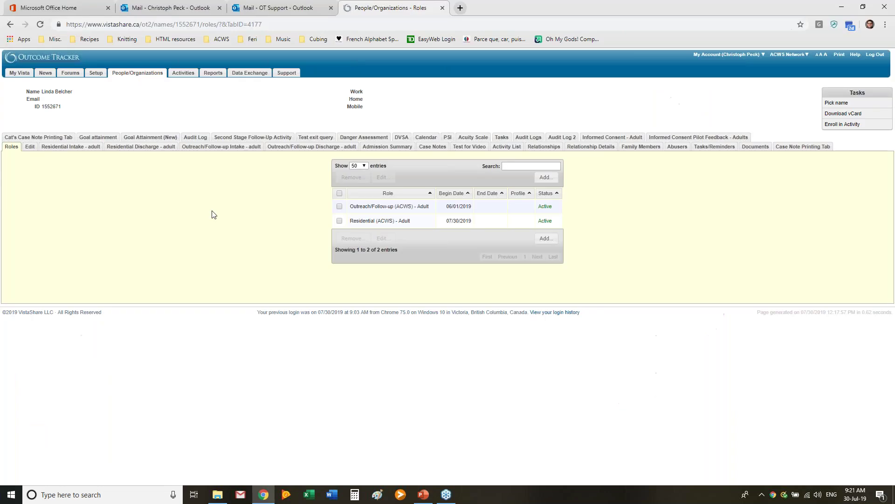
pyautogui.click(141, 74)
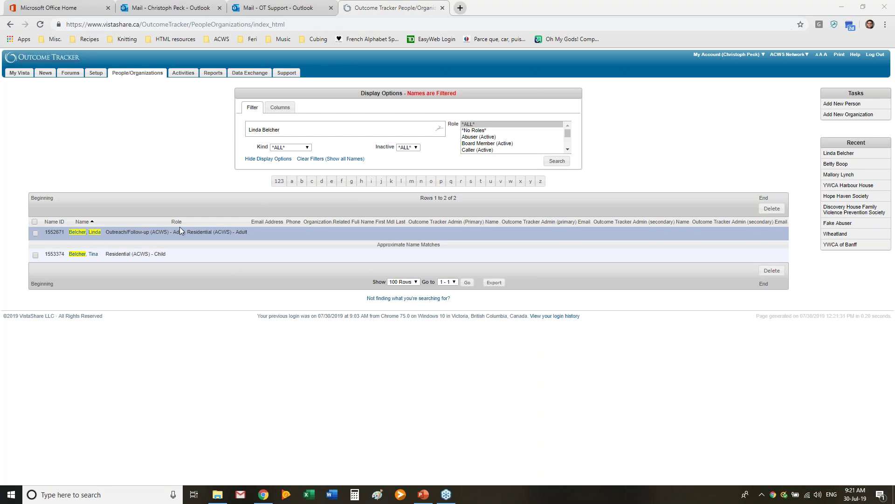
pyautogui.doubleClick(256, 129)
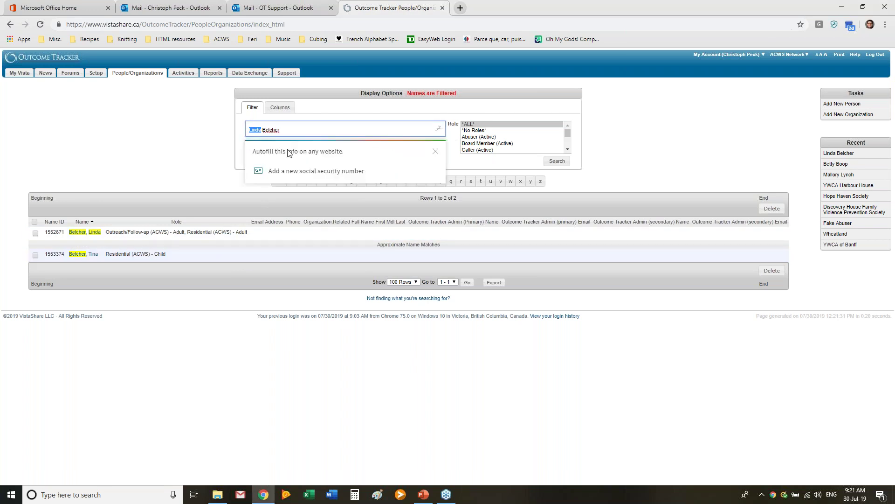
pyautogui.moveTo(285, 127); pyautogui.dragTo(215, 136)
pyautogui.write('lisa sim')
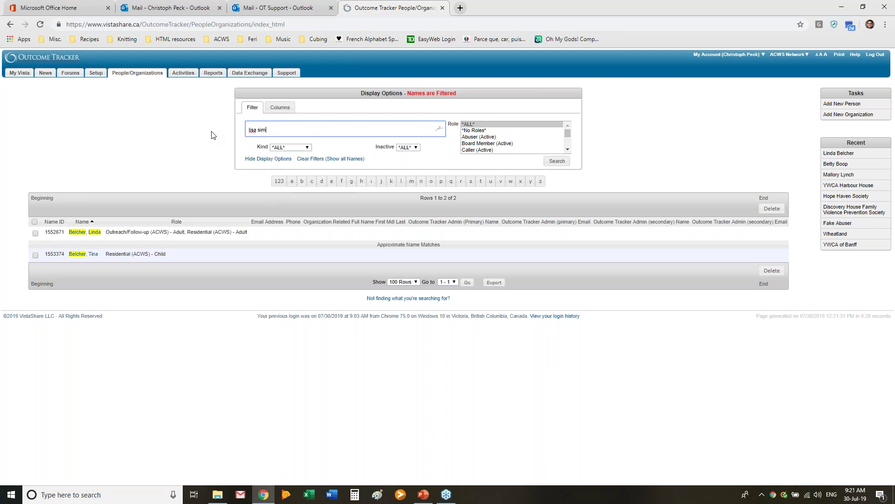
pyautogui.press('Return')
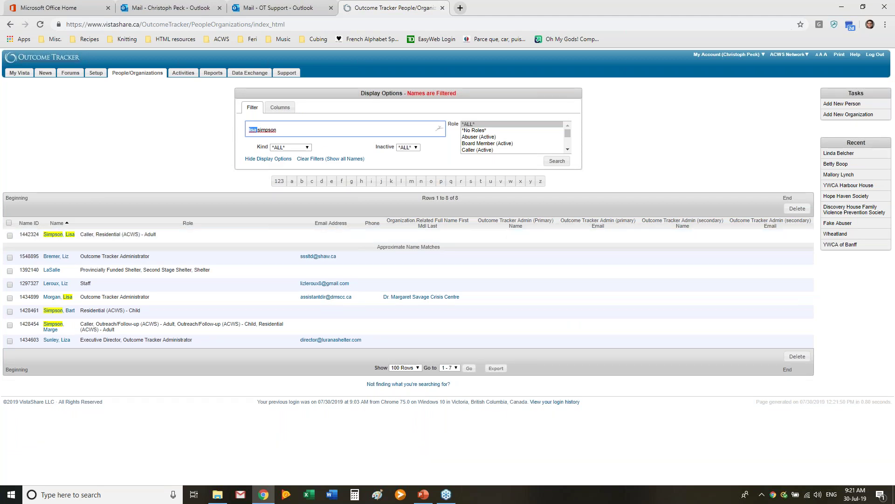
# Step: Replace the first name in the search with another one, keeping the same surname, and run the search again
pyautogui.doubleClick(254, 129)
pyautogui.write('Bart')
pyautogui.press('Return')
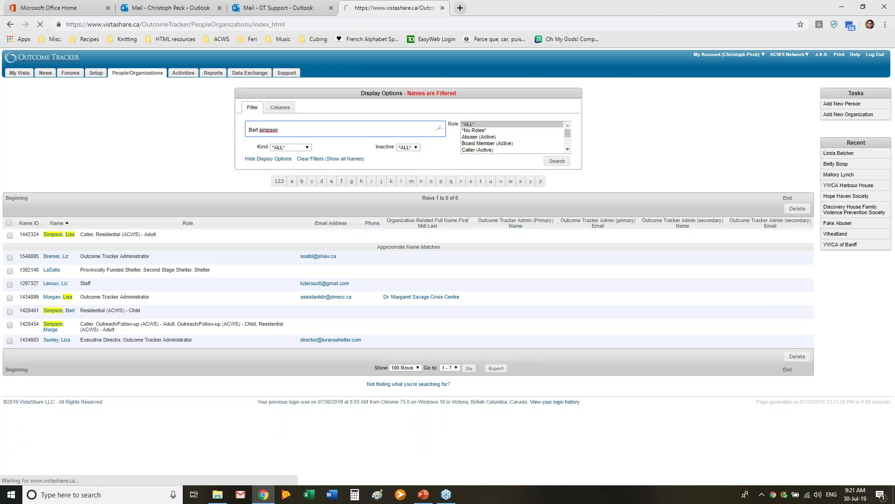
pyautogui.moveTo(285, 129); pyautogui.dragTo(185, 119)
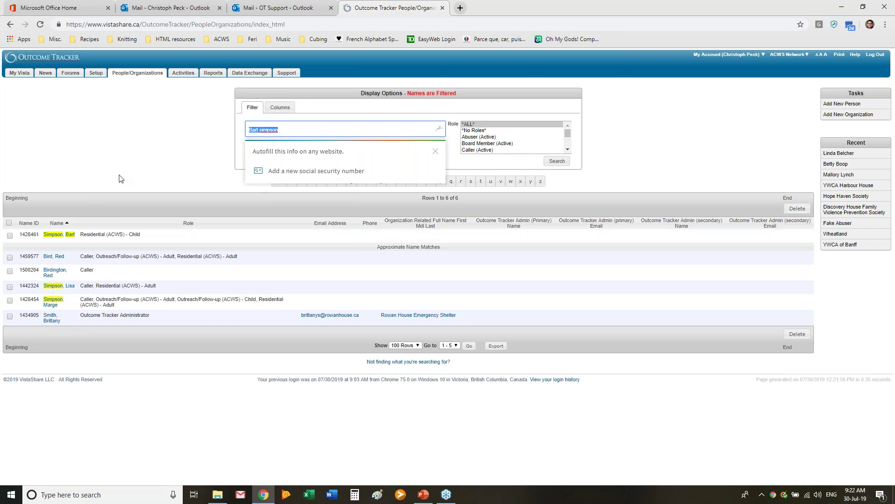
pyautogui.click(94, 189)
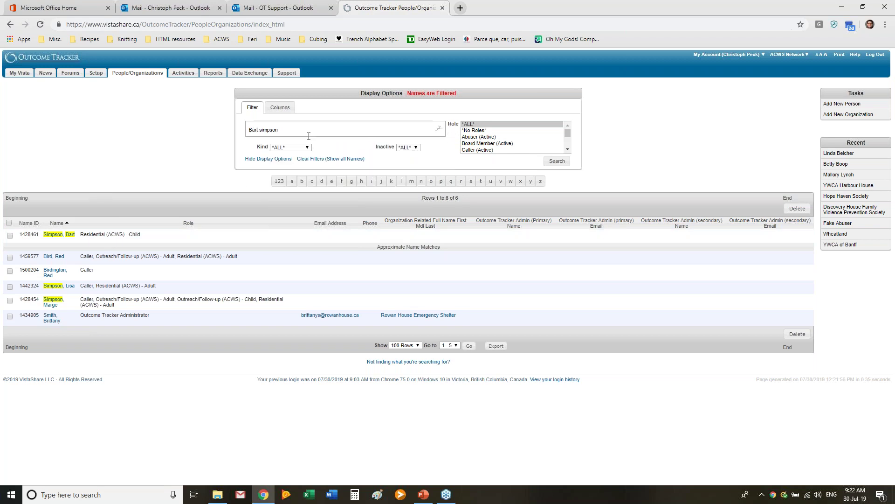
# Step: Clear the name search and filter the people list by the Residential (ACWS) - Adult (Active) role
pyautogui.click(485, 126)
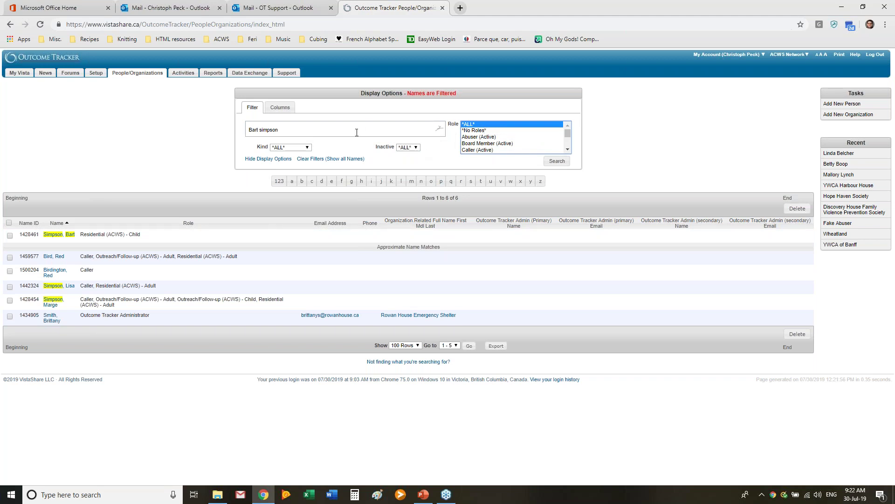
pyautogui.moveTo(303, 130); pyautogui.dragTo(172, 124)
pyautogui.press('BackSpace')
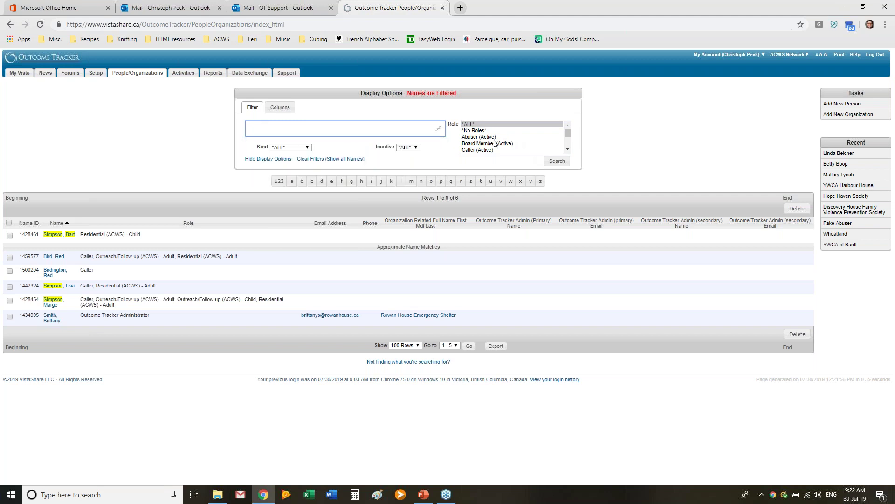
pyautogui.click(493, 138)
pyautogui.press('r')
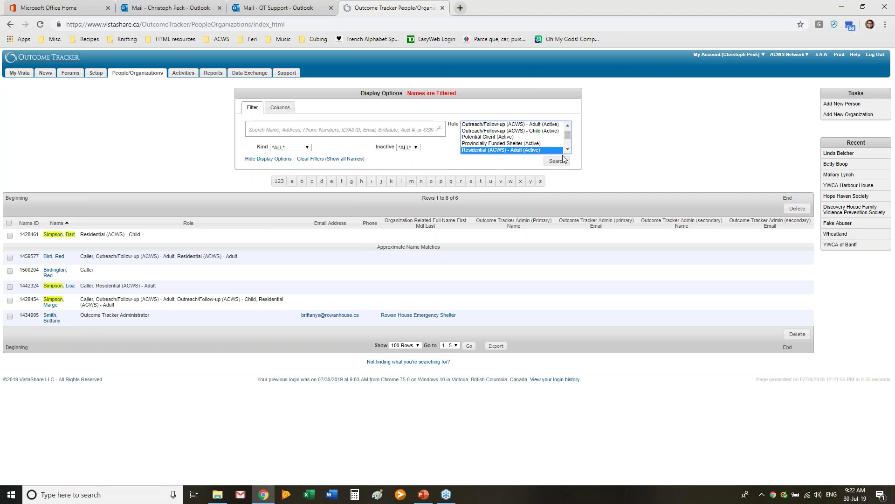
pyautogui.click(557, 161)
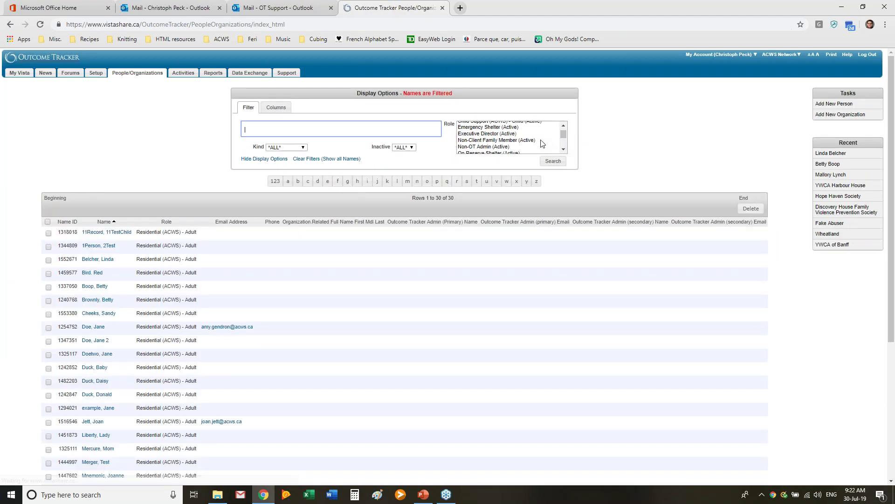
# Step: Reset the role filter to *ALL* and leave the name search empty
pyautogui.click(476, 126)
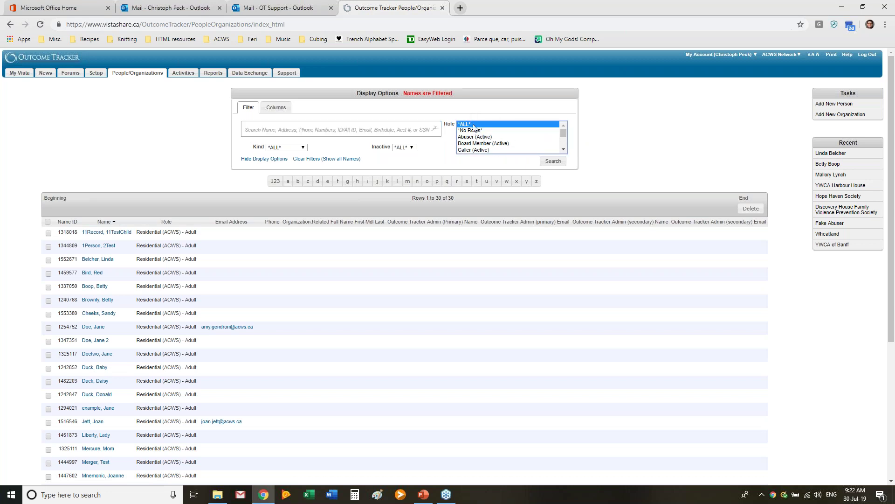
pyautogui.click(248, 129)
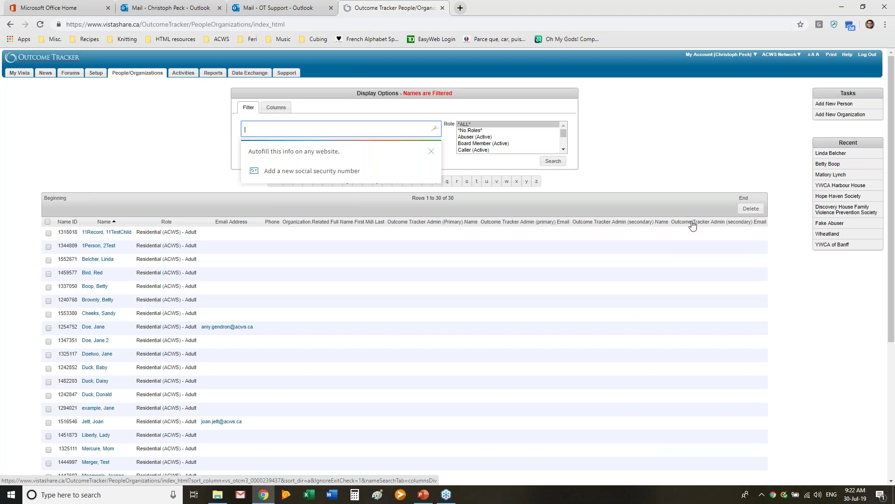
pyautogui.click(431, 151)
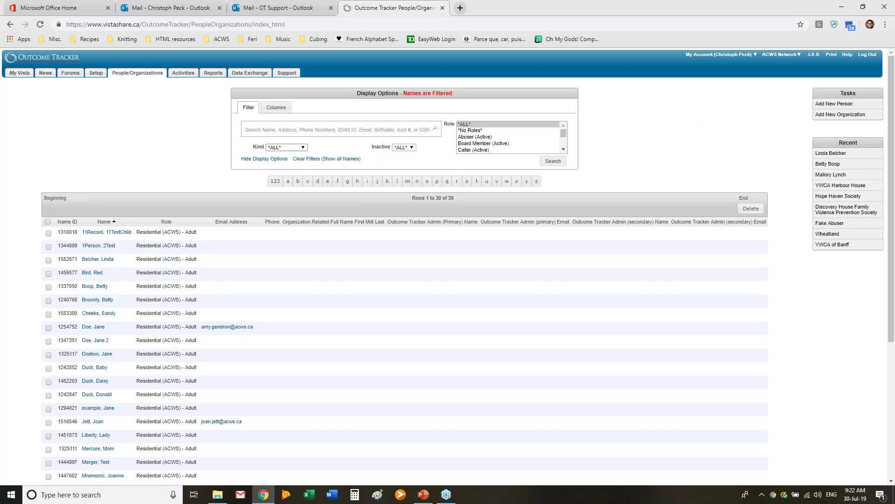
# Step: Start adding a new person and enter the person's first and last name, leaving the middle name blank
pyautogui.click(817, 107)
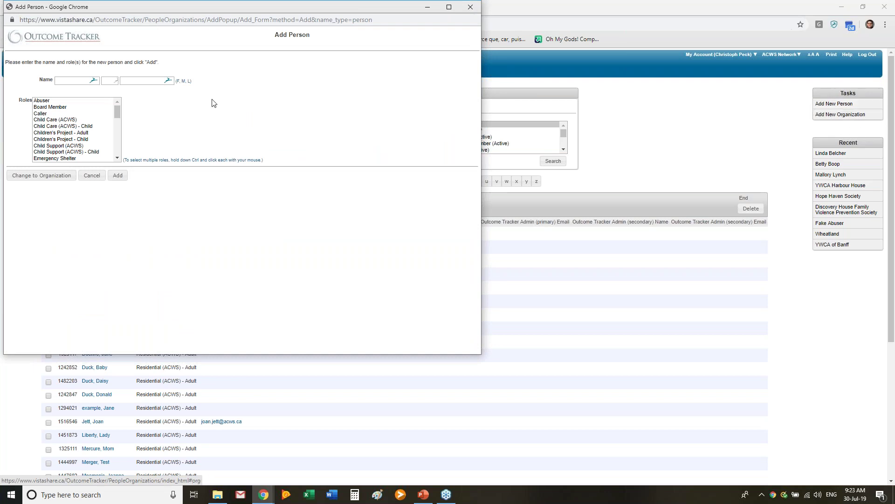
pyautogui.click(66, 82)
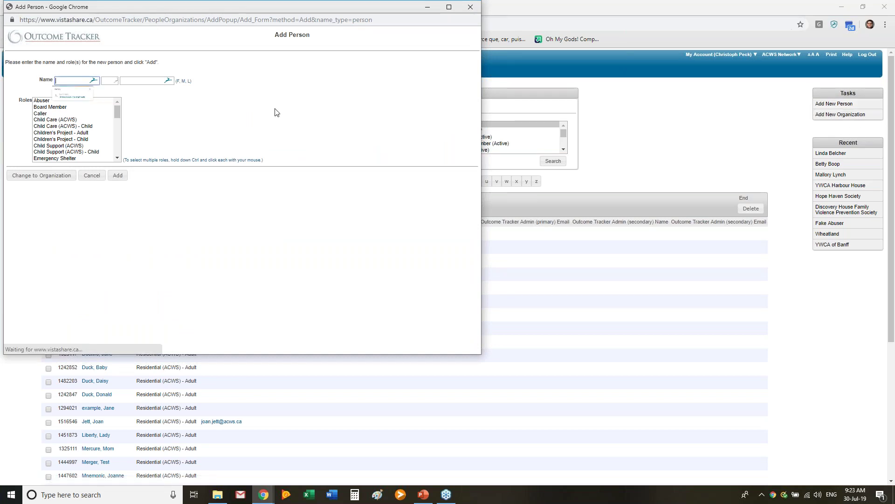
pyautogui.write('Ja')
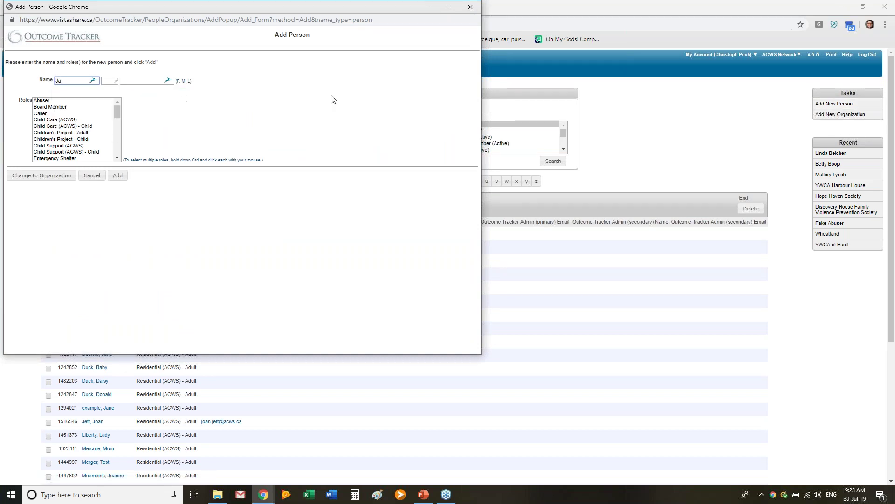
pyautogui.press('Tab')
pyautogui.press('Tab')
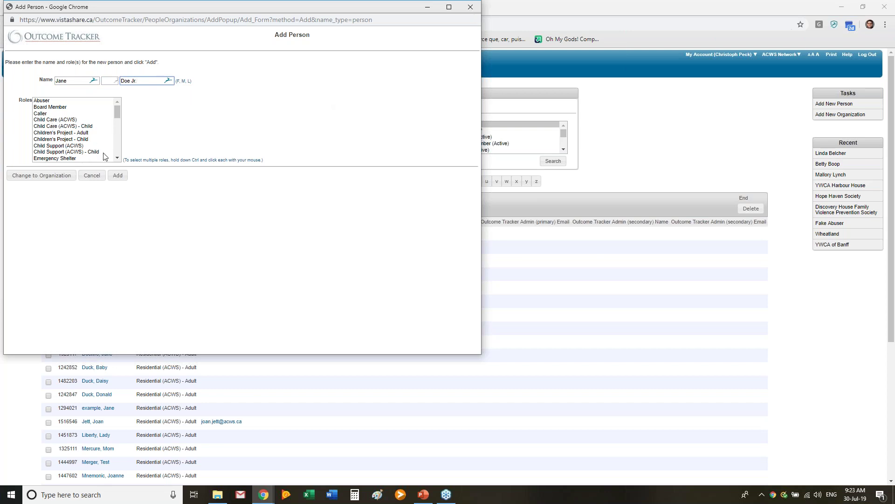
# Step: Select the Residential (ACWS) - Adult role for the new person
pyautogui.moveTo(117, 158); pyautogui.dragTo(117, 158)
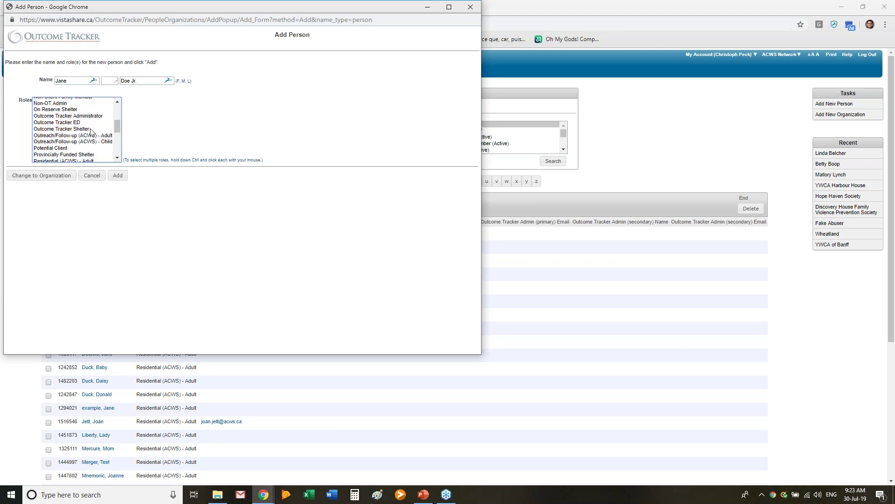
pyautogui.click(117, 158)
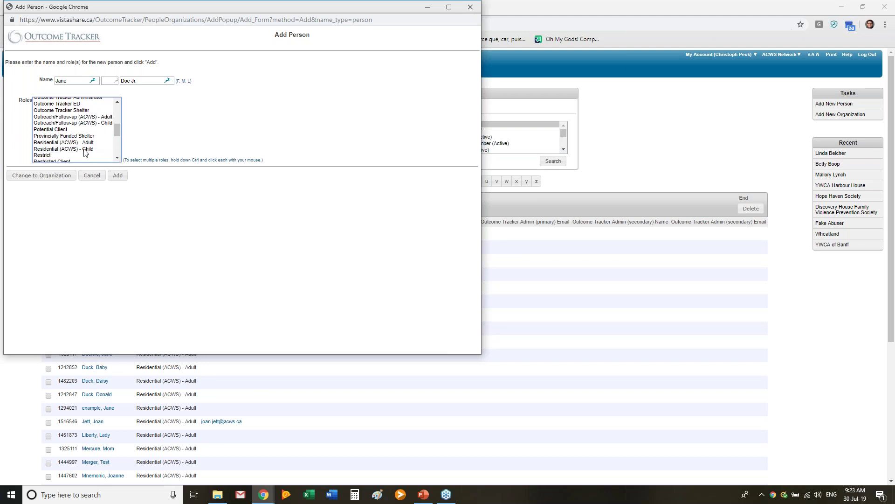
pyautogui.click(85, 143)
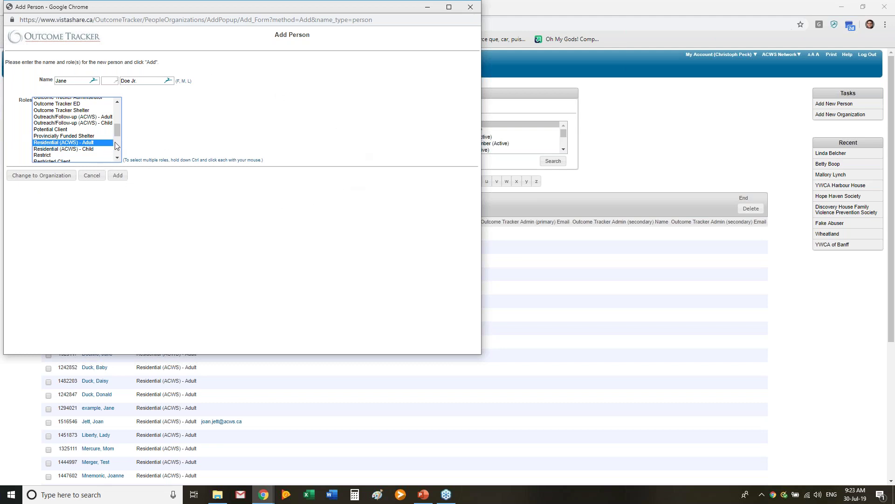
# Step: Select the Caller role for the new person and add the record
pyautogui.click(117, 102)
pyautogui.click(116, 102)
pyautogui.click(117, 102)
pyautogui.click(117, 103)
pyautogui.click(116, 103)
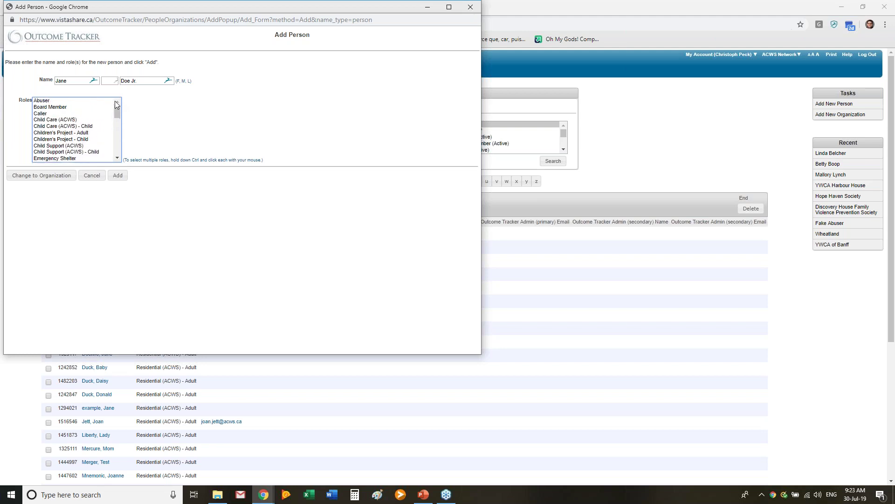
pyautogui.click(52, 114)
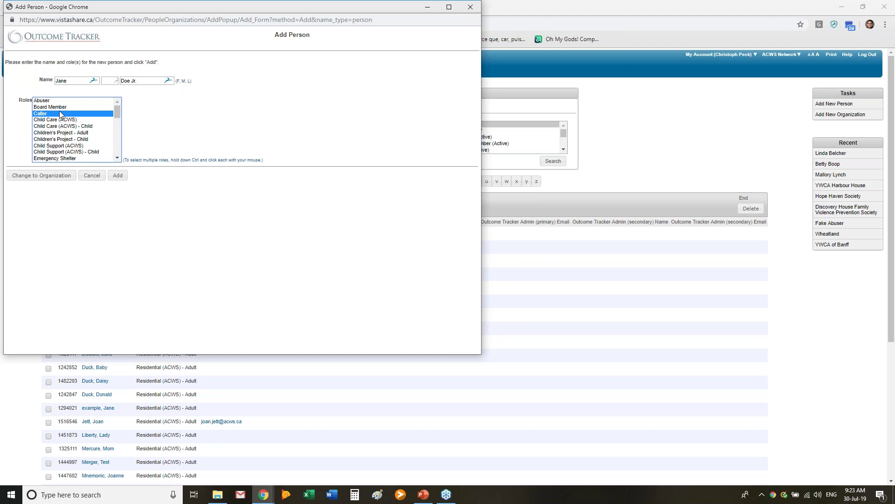
pyautogui.click(118, 175)
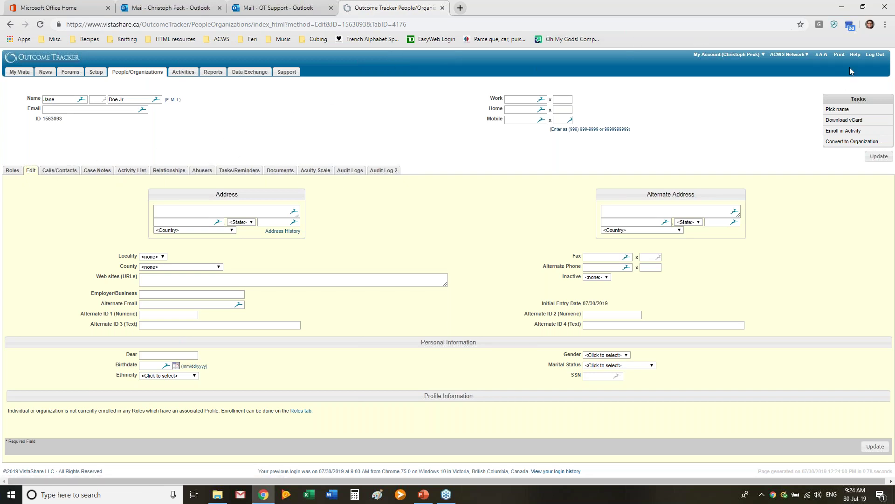
# Step: Switch to the PowerPoint presentation and review slide 14, Creating New Record, on how roles determine the available tabs
pyautogui.click(424, 495)
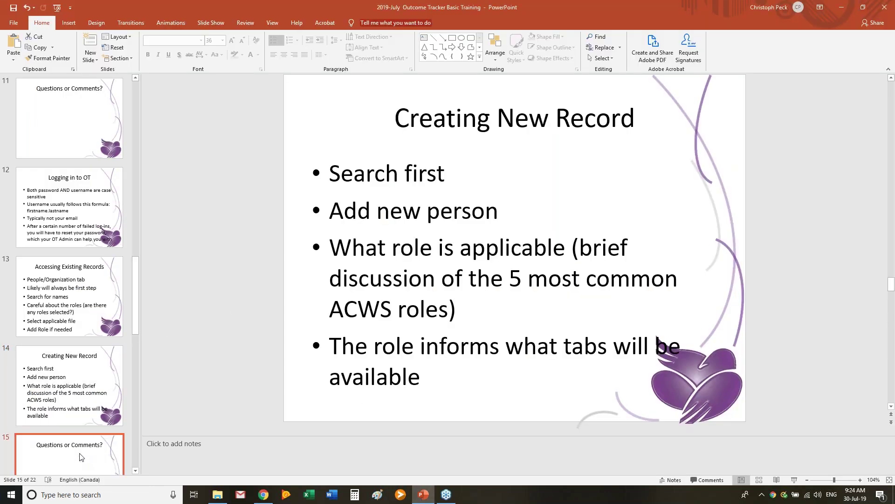
pyautogui.click(77, 452)
pyautogui.press('Up')
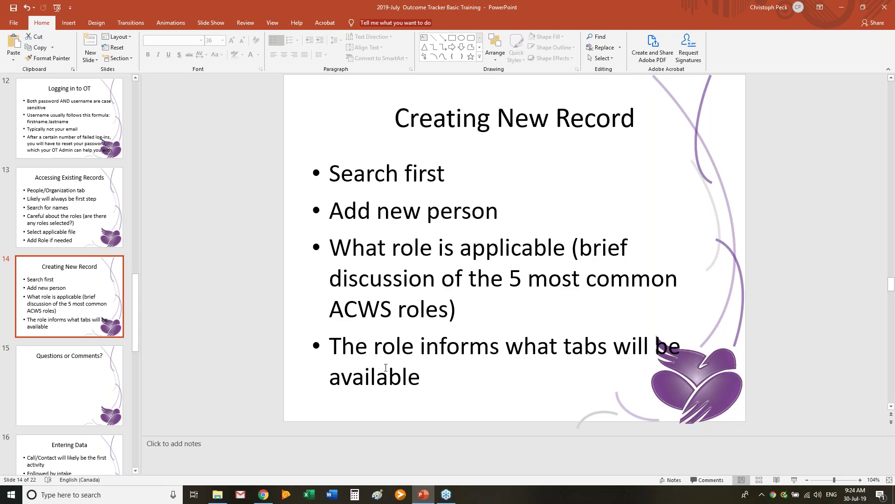
# Step: Switch to Outcome Tracker, examine the full list of roles available to add to the new person's record, and close it without adding one
pyautogui.moveTo(262, 498)
pyautogui.click(262, 498)
pyautogui.click(12, 170)
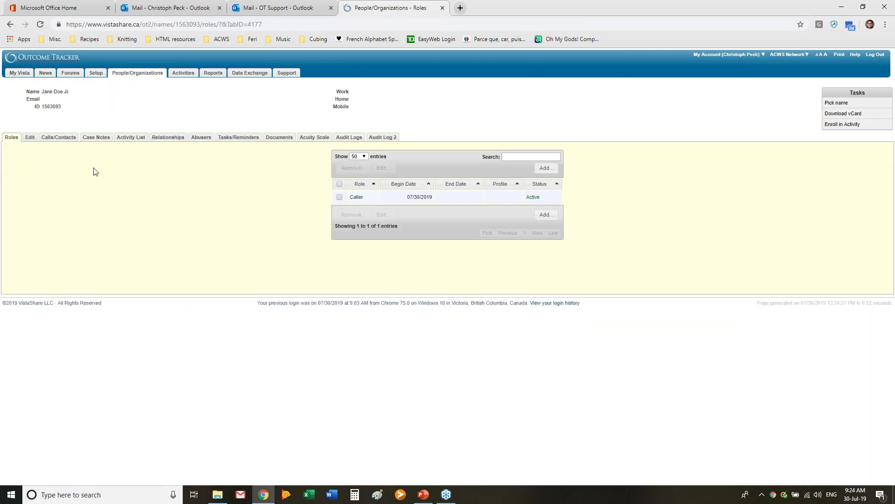
pyautogui.click(547, 217)
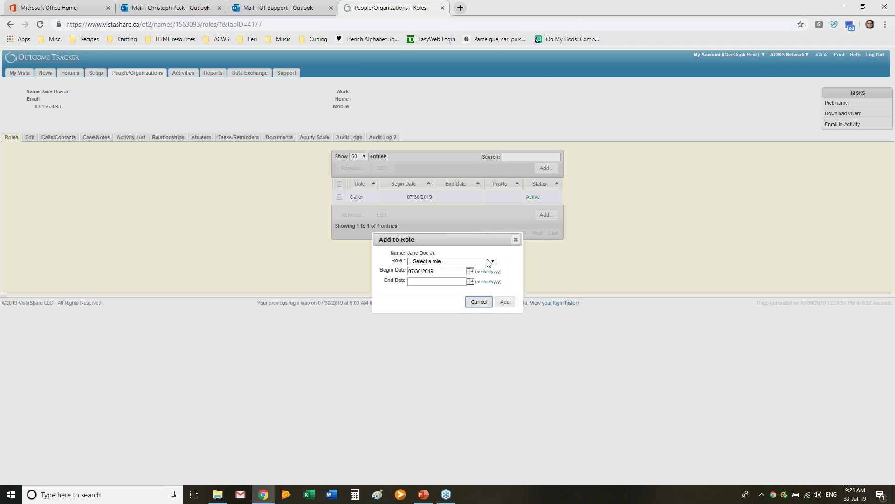
pyautogui.click(488, 263)
pyautogui.click(503, 301)
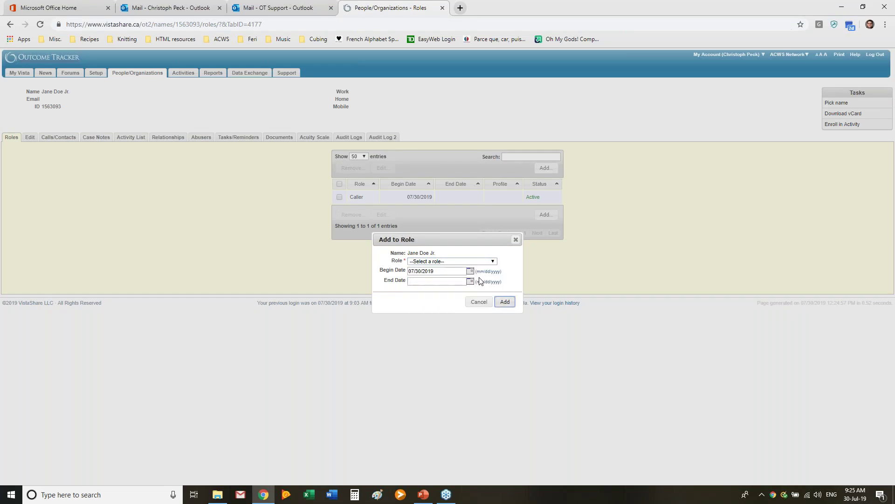
pyautogui.click(488, 262)
pyautogui.moveTo(496, 286); pyautogui.dragTo(495, 259)
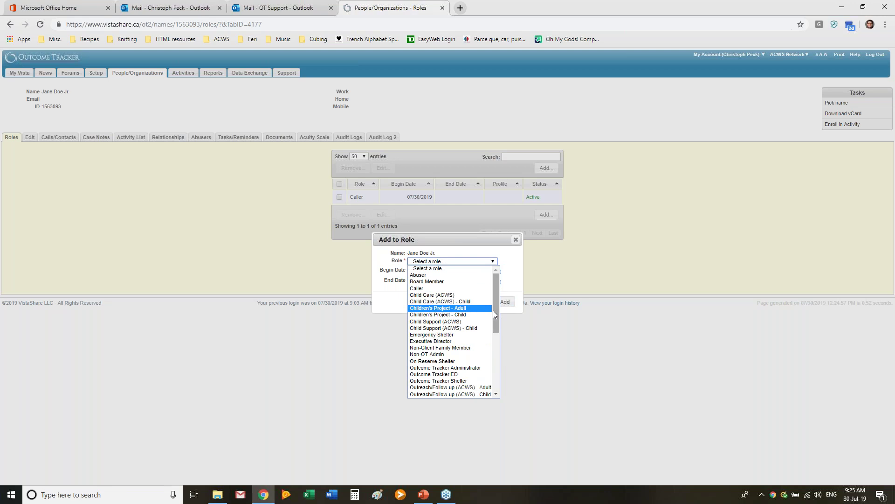
pyautogui.moveTo(496, 289)
pyautogui.mouseDown()
pyautogui.moveTo(502, 318)
pyautogui.moveTo(495, 284)
pyautogui.mouseUp()
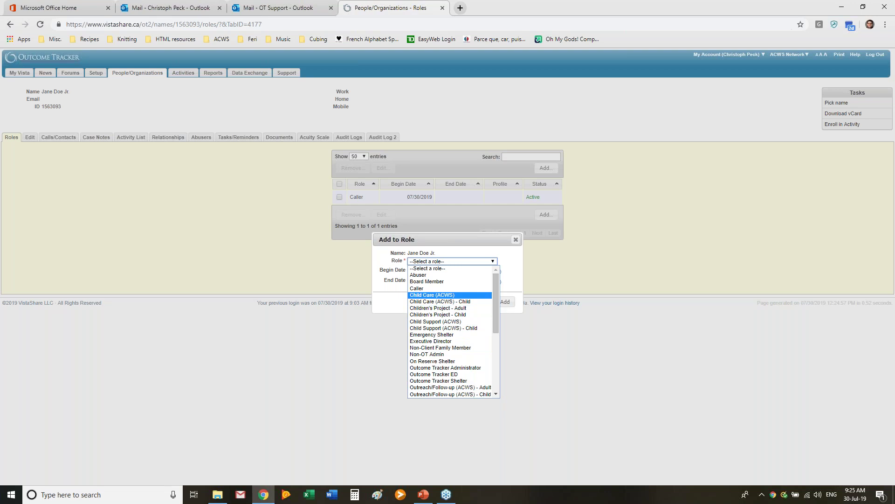
pyautogui.moveTo(492, 287)
pyautogui.mouseDown()
pyautogui.moveTo(502, 325)
pyautogui.moveTo(495, 285)
pyautogui.mouseUp()
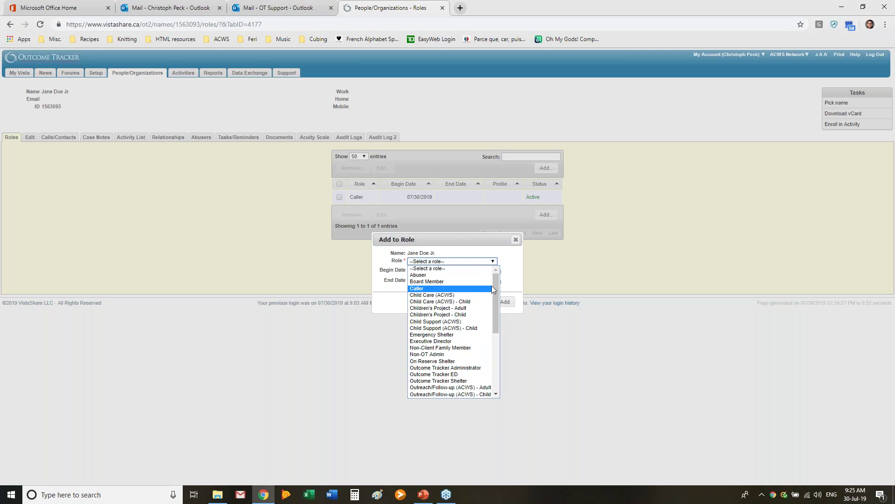
pyautogui.scroll(-3, 457, 340)
pyautogui.scroll(3, 459, 317)
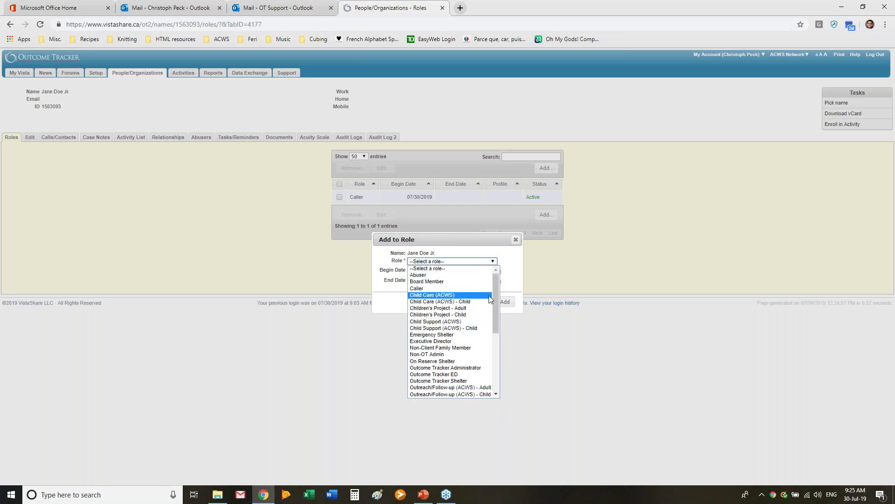
pyautogui.scroll(-4, 490, 299)
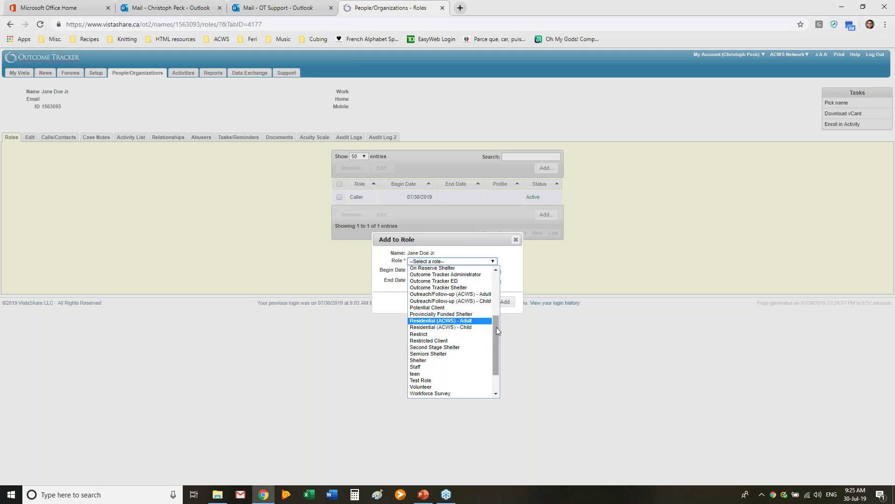
pyautogui.moveTo(494, 331); pyautogui.dragTo(492, 275)
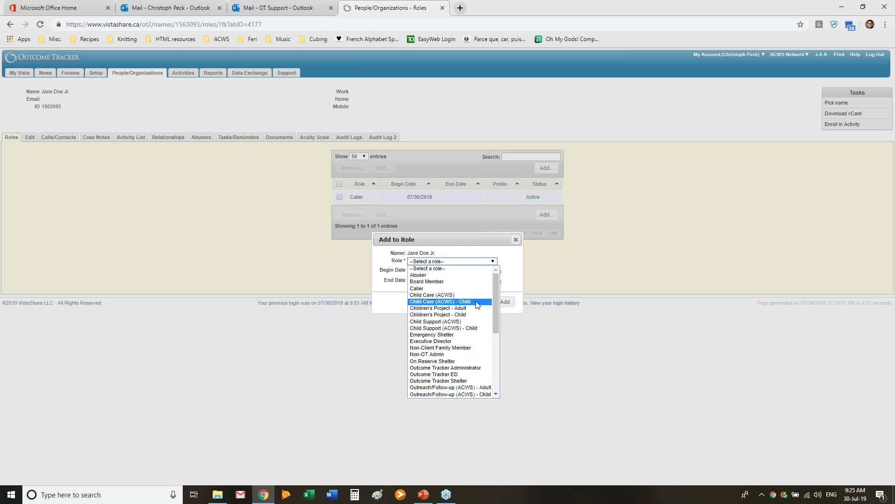
pyautogui.scroll(-5, 478, 304)
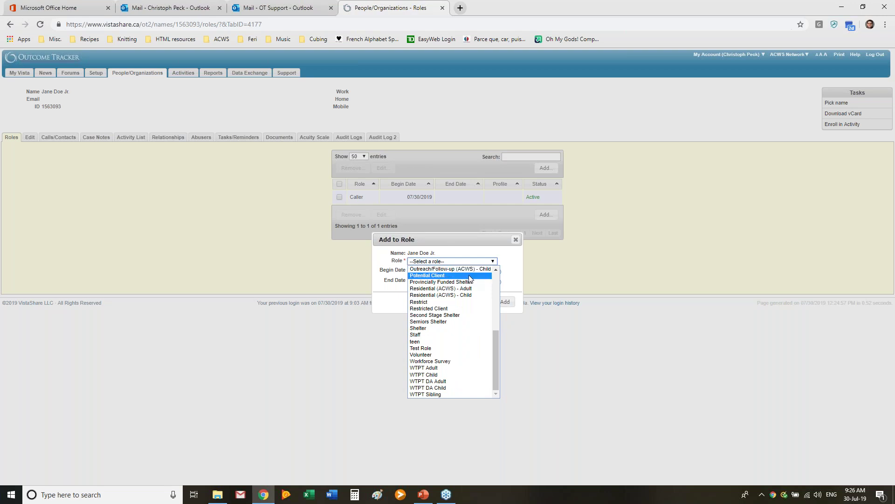
pyautogui.scroll(5, 470, 278)
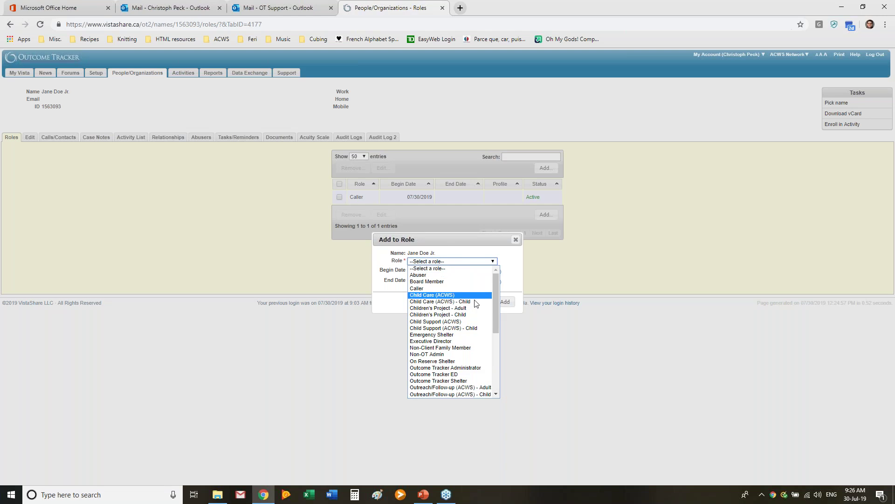
pyautogui.scroll(-5, 478, 292)
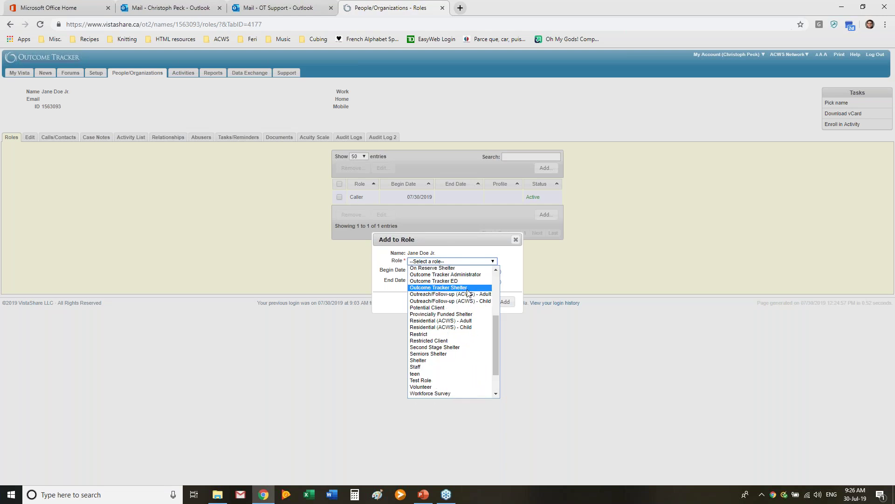
pyautogui.scroll(5, 462, 292)
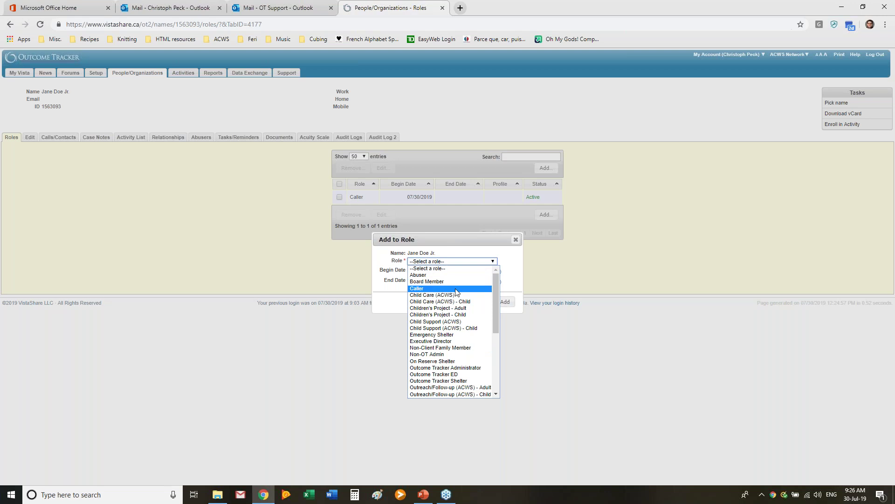
pyautogui.scroll(-5, 456, 292)
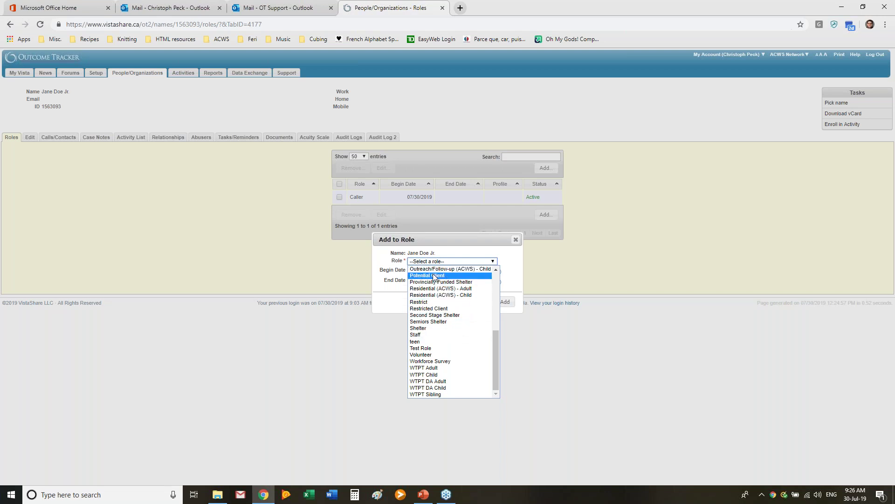
pyautogui.scroll(5, 469, 280)
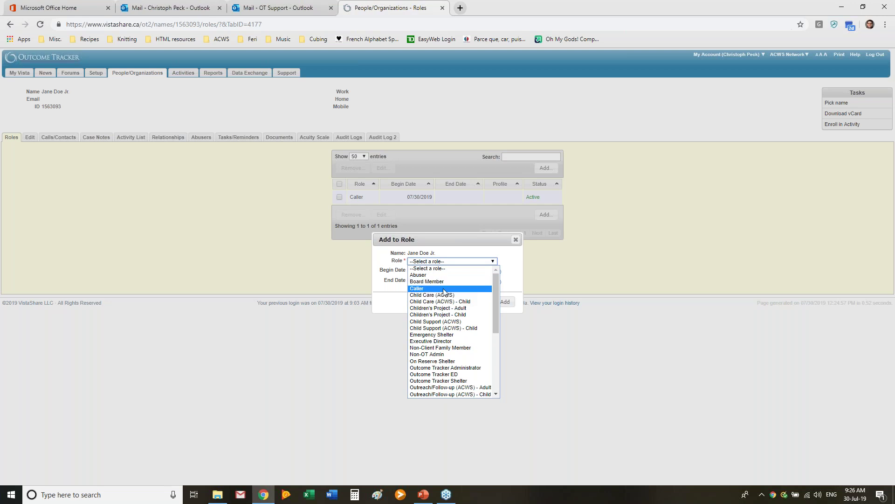
pyautogui.scroll(-7, 445, 291)
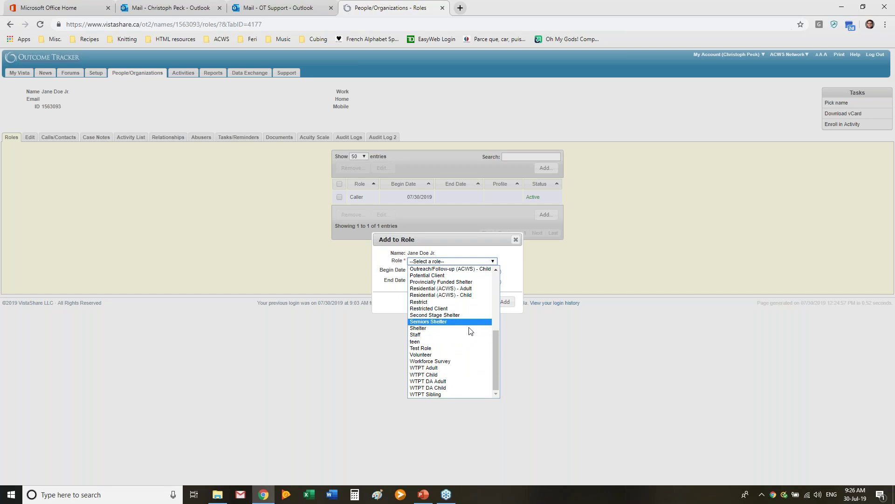
pyautogui.scroll(7, 463, 316)
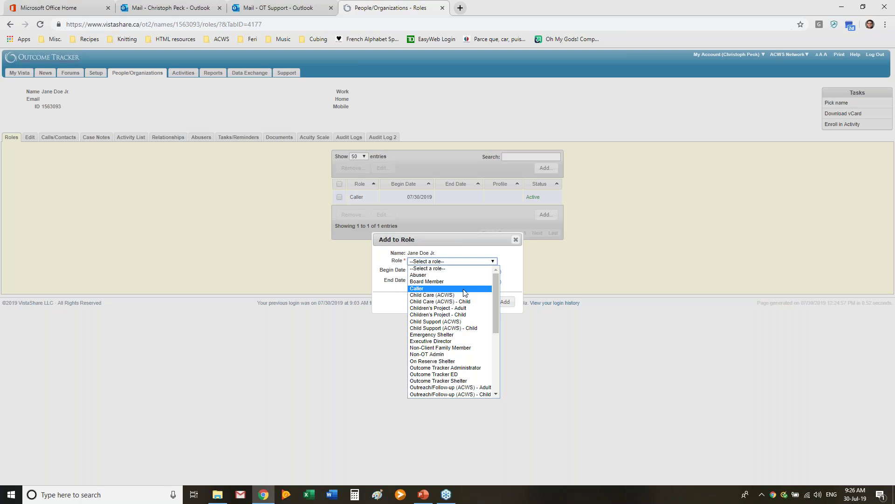
pyautogui.scroll(-5, 464, 293)
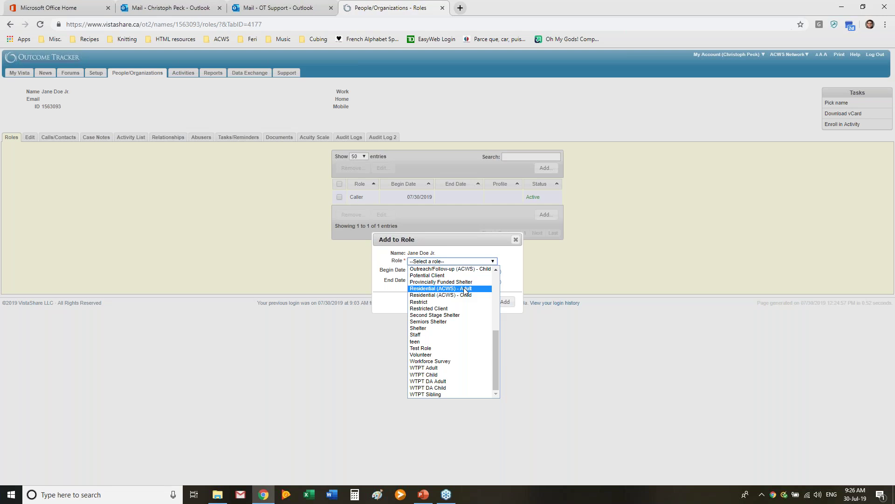
pyautogui.click(569, 292)
pyautogui.click(477, 302)
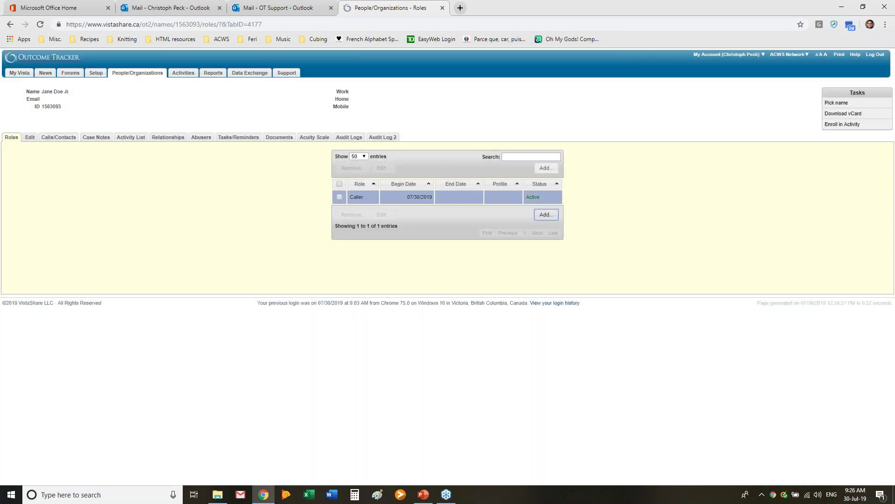
# Step: Add the Residential (ACWS) - Adult role to the new person's record and reload the page to update the record's tabs
pyautogui.click(551, 215)
pyautogui.click(450, 261)
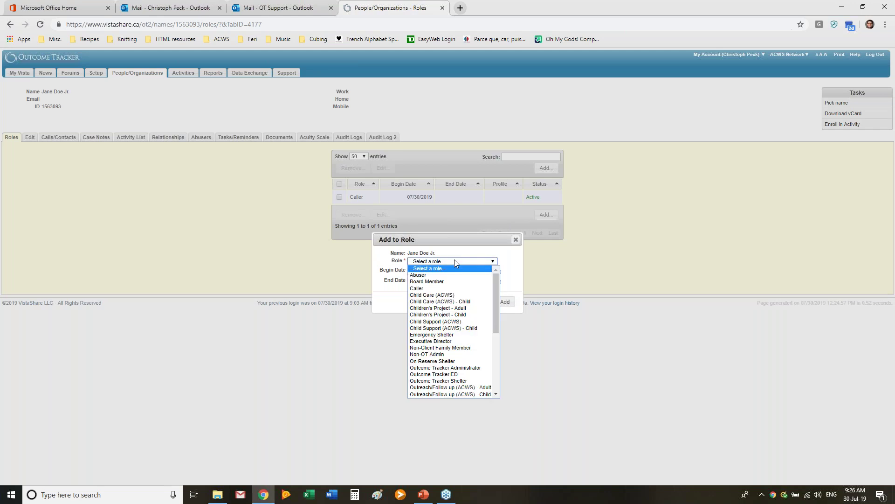
pyautogui.scroll(-5, 488, 332)
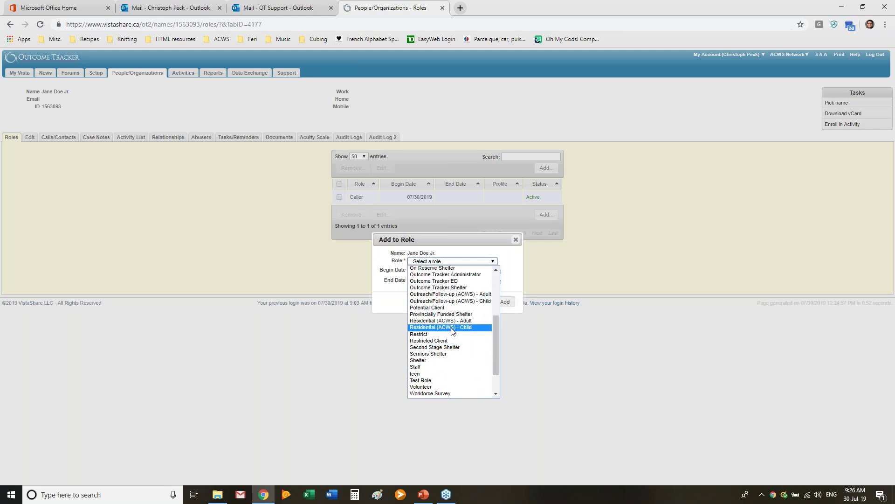
pyautogui.click(464, 321)
pyautogui.click(505, 302)
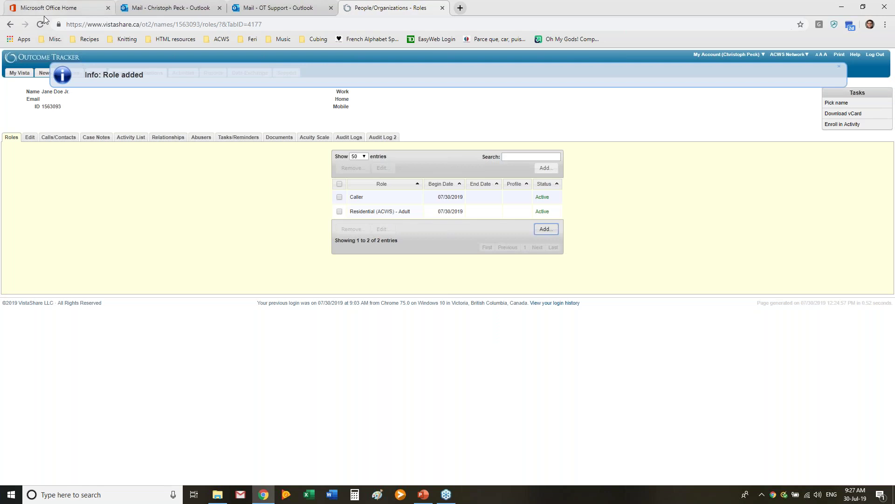
pyautogui.click(34, 26)
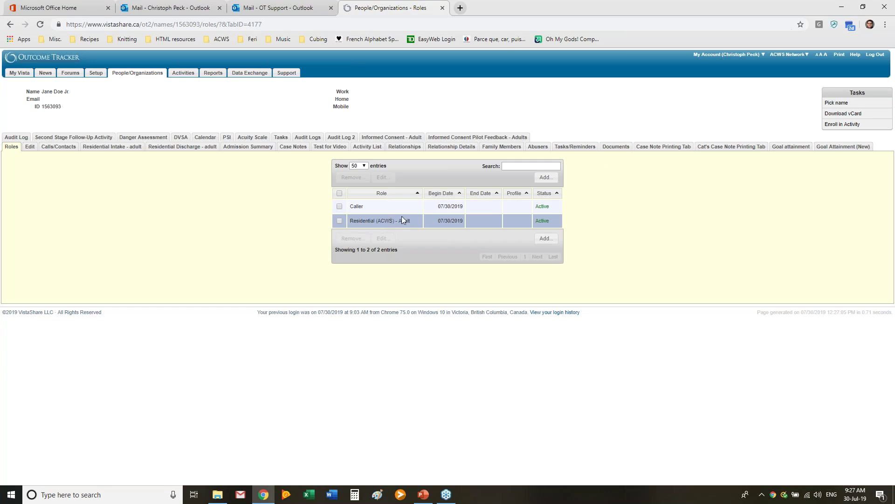
# Step: Add the Outreach/Follow-up (ACWS) - Adult role to the person's record and refresh the page
pyautogui.click(546, 238)
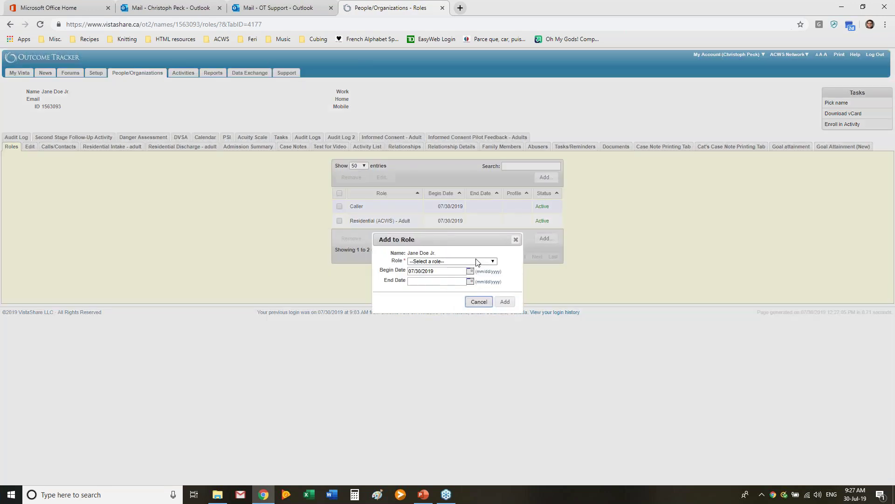
pyautogui.click(478, 262)
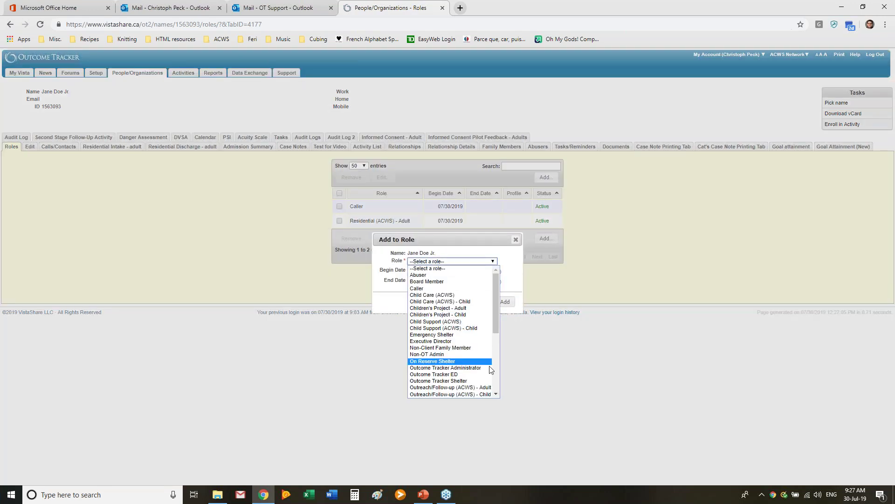
pyautogui.click(485, 387)
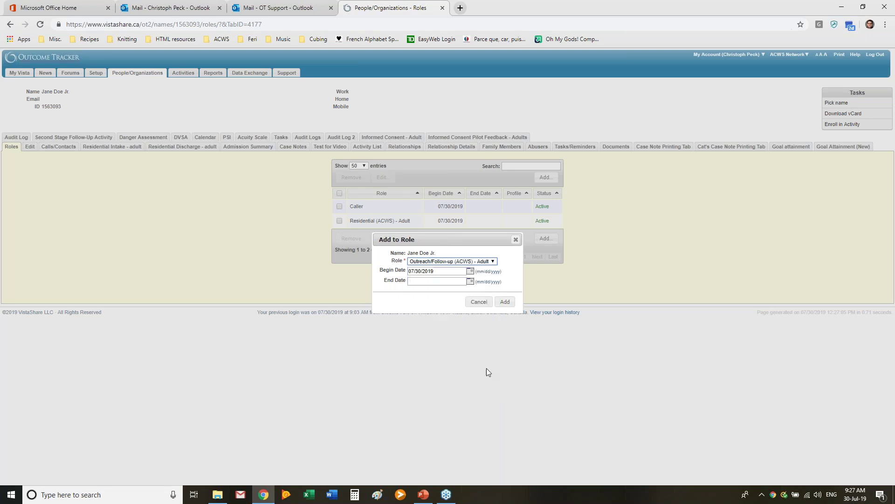
pyautogui.click(495, 303)
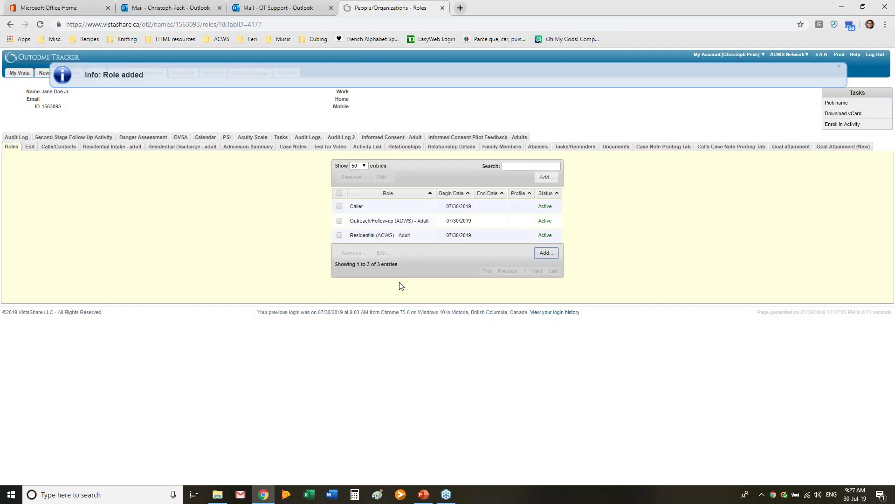
pyautogui.click(40, 24)
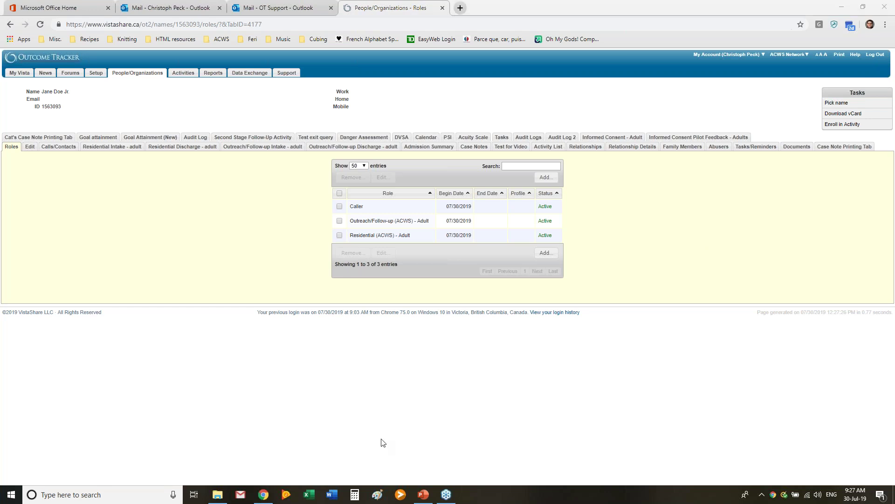
# Step: Switch to the PowerPoint presentation and show slide 15, Questions or Comments?
pyautogui.click(423, 496)
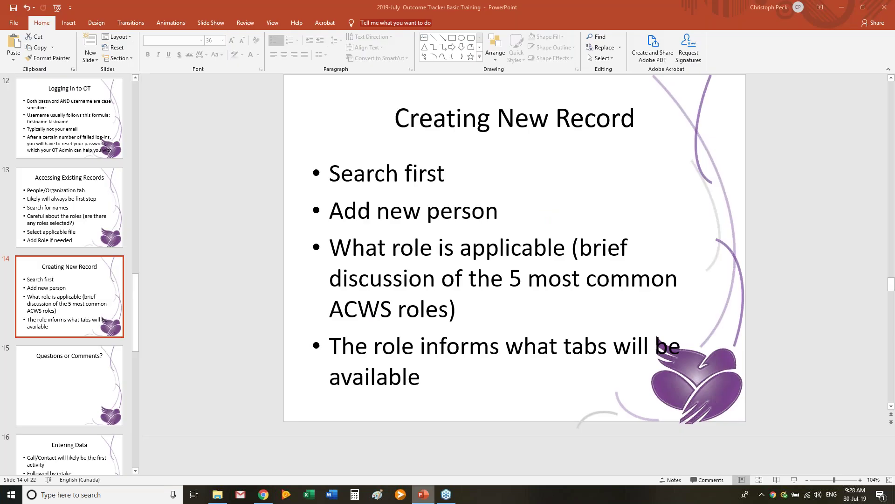
pyautogui.click(83, 397)
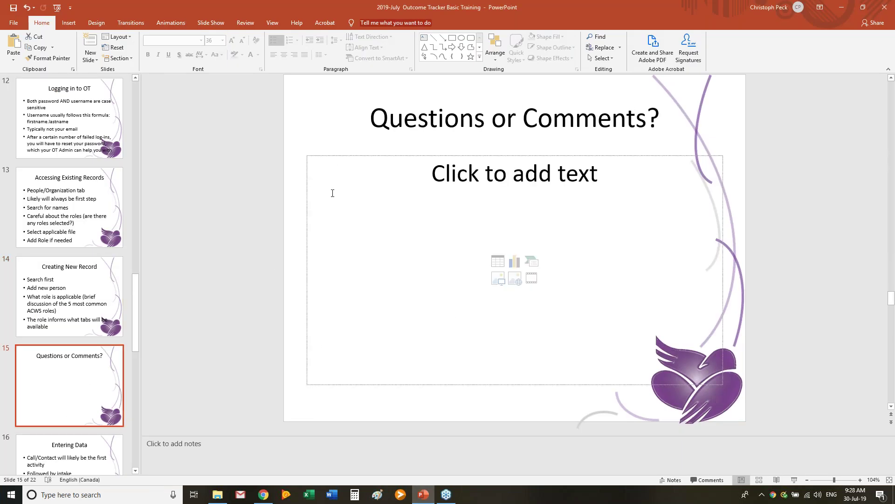
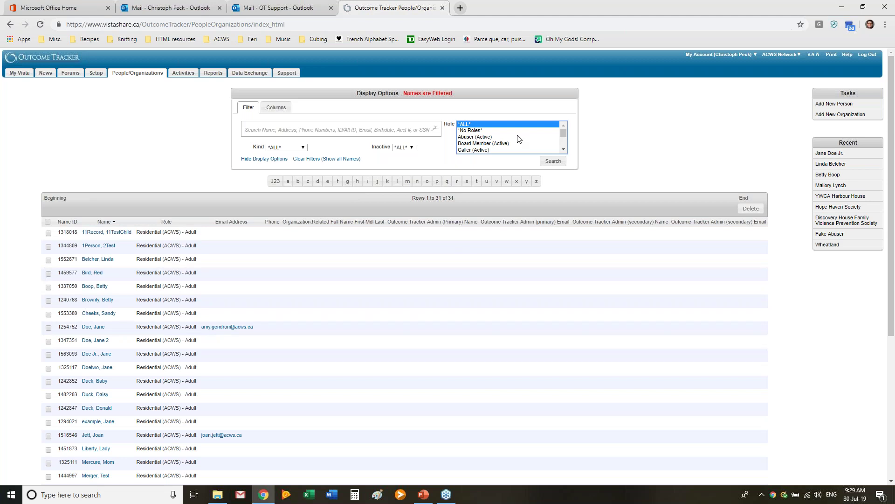
# Step: Switch to PowerPoint to review slide 16, Entering Data, and return to the people list in Outcome Tracker
pyautogui.click(421, 495)
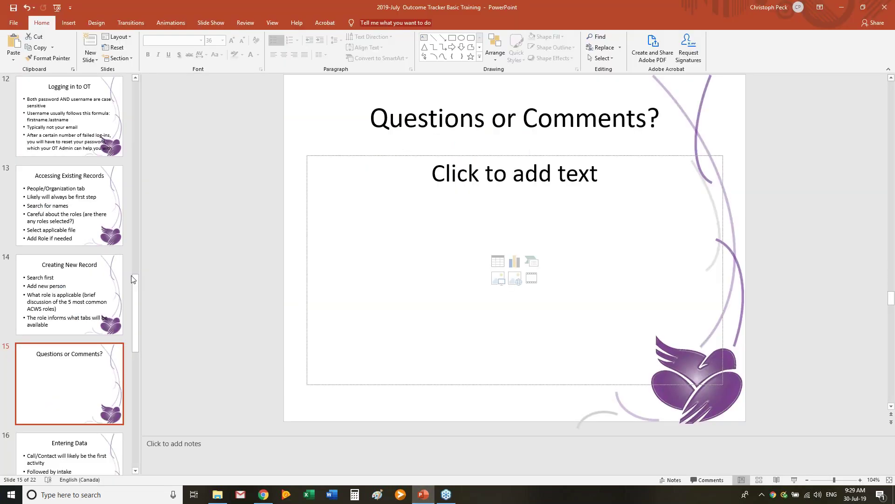
pyautogui.scroll(-1, 145, 272)
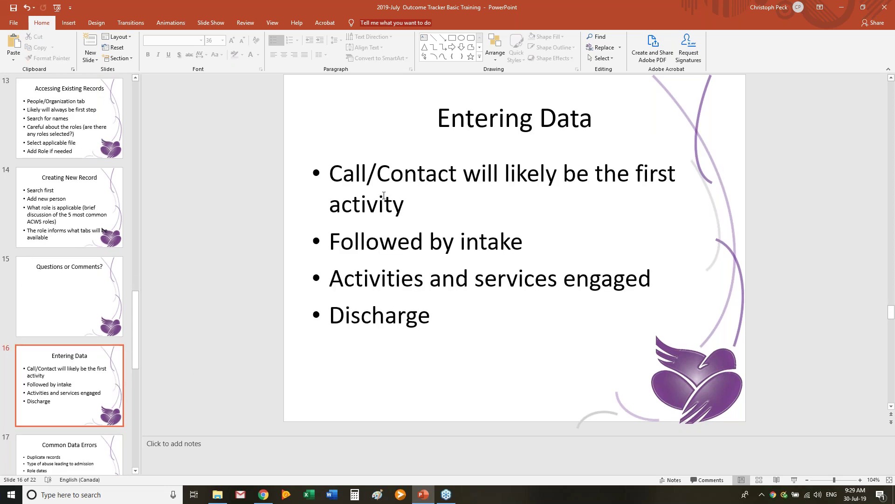
pyautogui.click(384, 195)
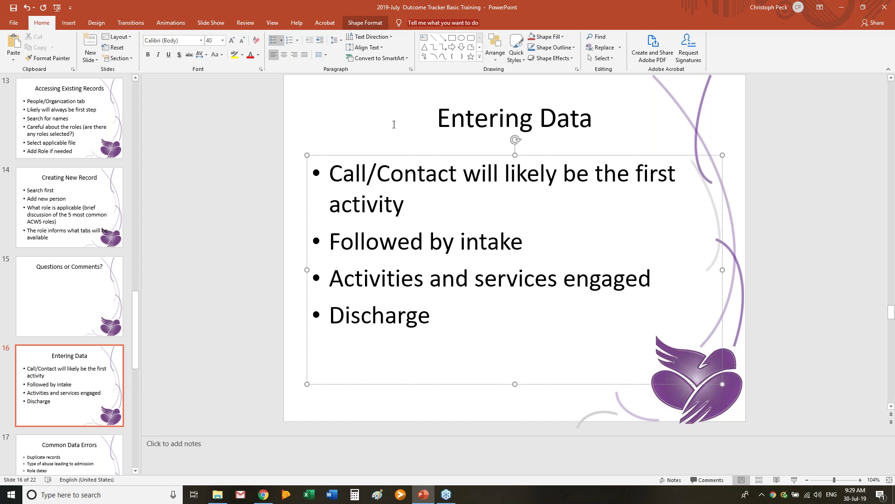
pyautogui.hotkey('alt', 'Tab')
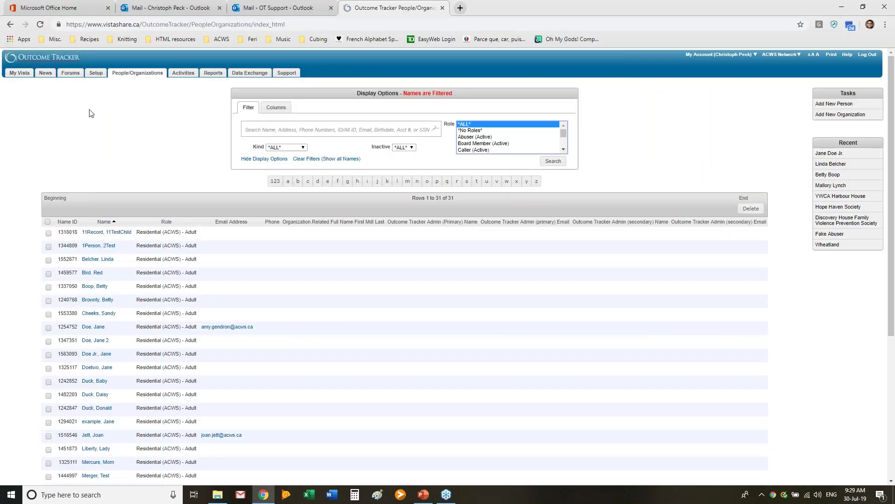
# Step: Search the people list for the client's name and open the second matching record
pyautogui.click(347, 126)
pyautogui.write('jane doe')
pyautogui.press('Return')
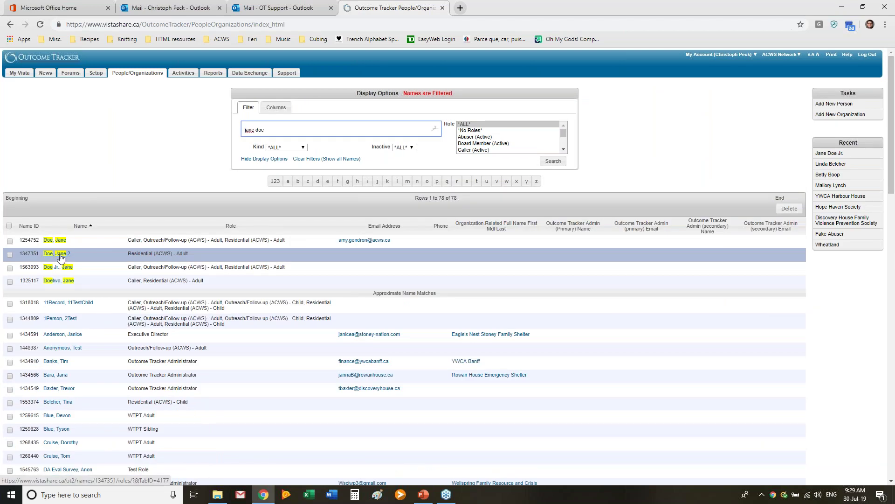
pyautogui.click(61, 254)
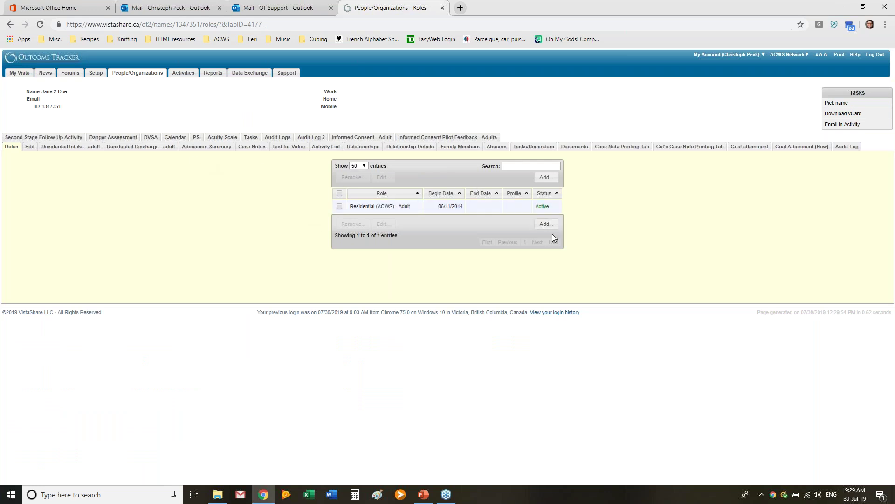
# Step: Add the Caller role to the client's record and reload the page to update the available forms
pyautogui.click(545, 224)
pyautogui.click(443, 261)
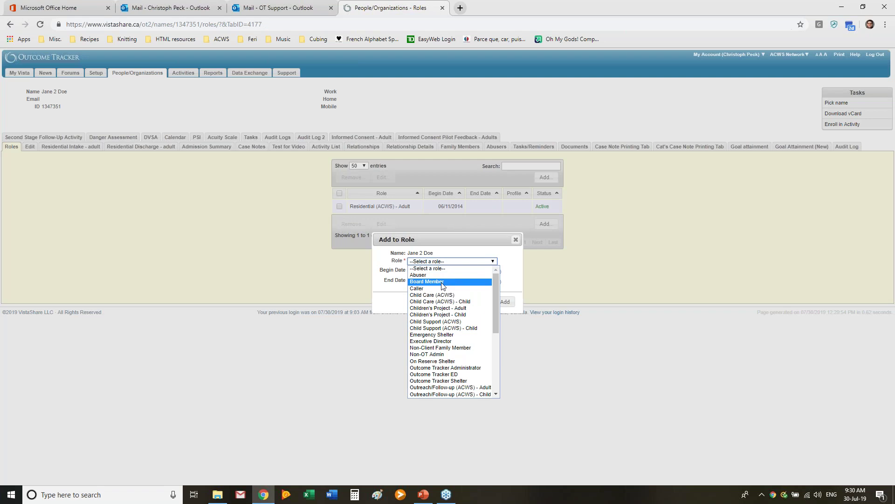
pyautogui.click(416, 288)
pyautogui.click(505, 302)
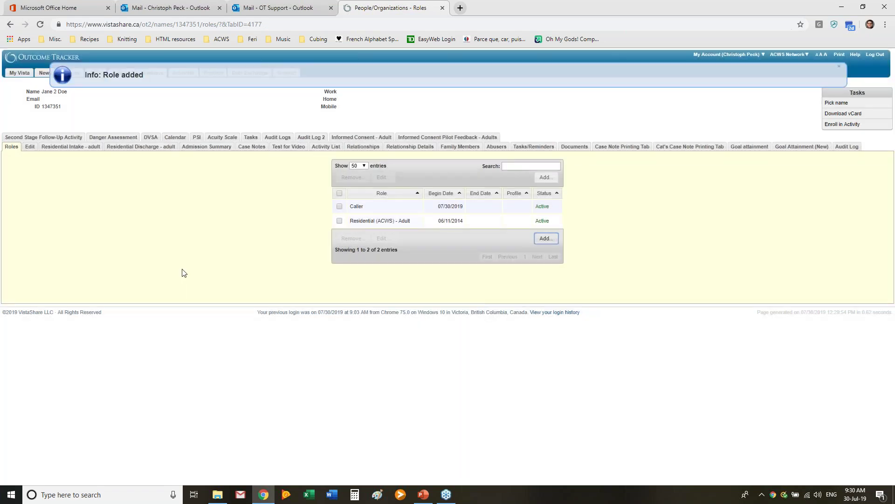
pyautogui.click(42, 25)
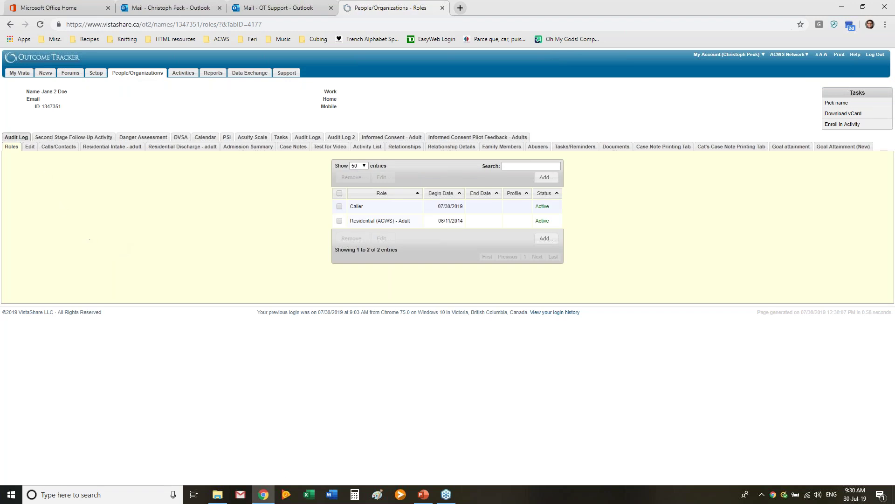
# Step: Open the client's Calls/Contacts form and look through all its fields, from Type of Program down to Enrollment Link
pyautogui.click(56, 148)
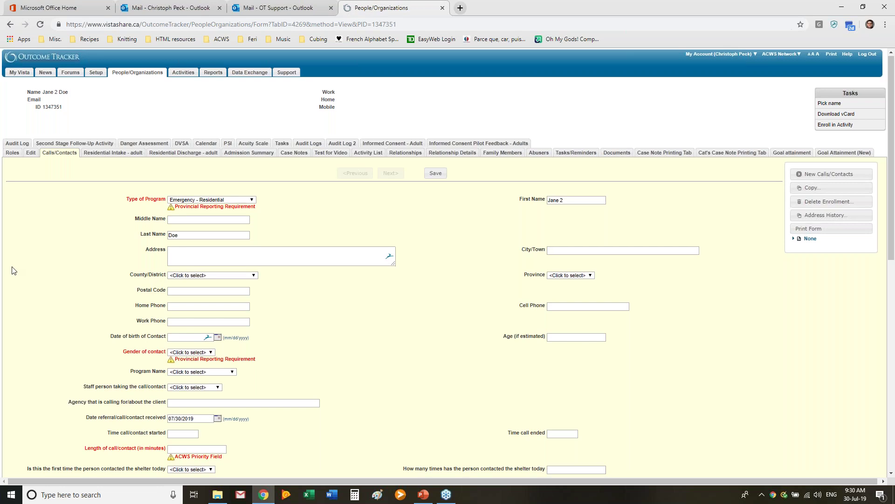
pyautogui.scroll(-1, 13, 271)
pyautogui.scroll(-2, 3, 279)
pyautogui.scroll(-2, 33, 224)
pyautogui.scroll(-2, 38, 218)
pyautogui.scroll(6, 75, 201)
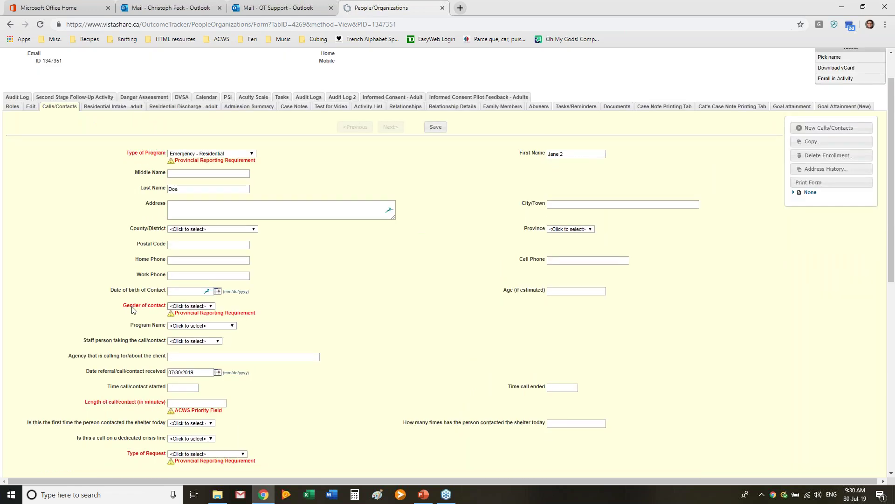
pyautogui.scroll(-3, 139, 269)
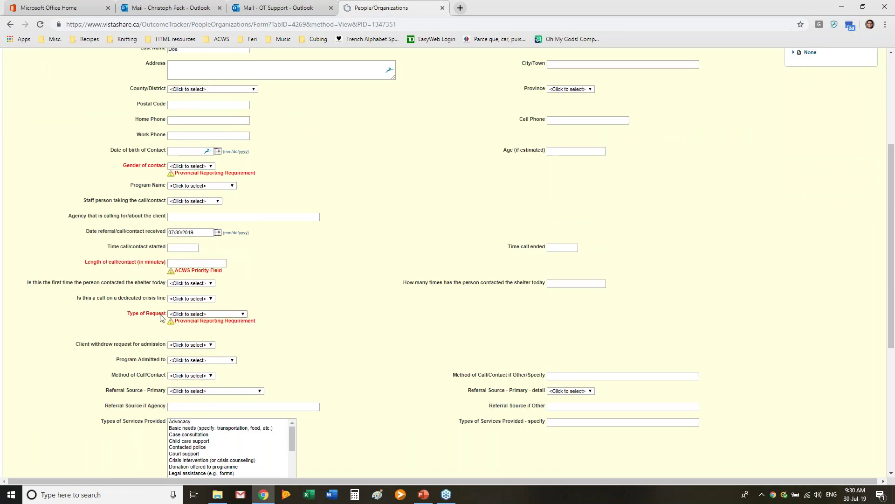
pyautogui.scroll(-4, 184, 298)
pyautogui.scroll(-1, 185, 278)
pyautogui.scroll(-2, 185, 279)
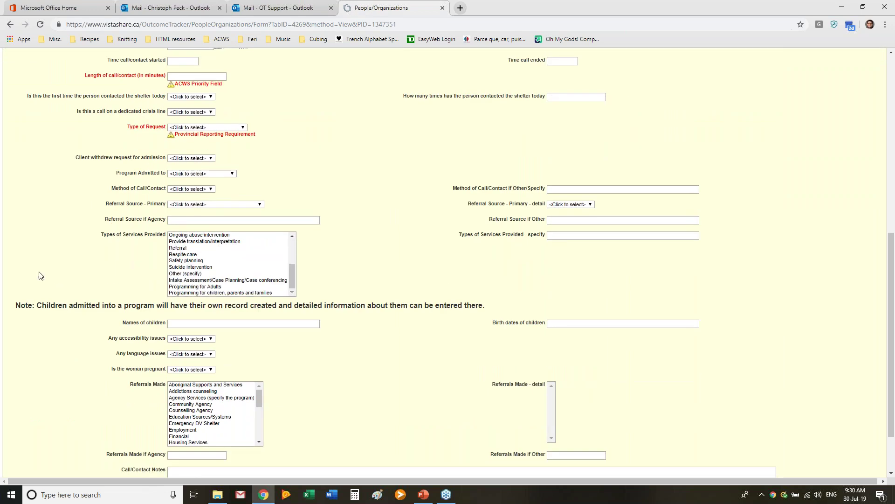
pyautogui.scroll(3, 6, 276)
pyautogui.scroll(-5, 22, 276)
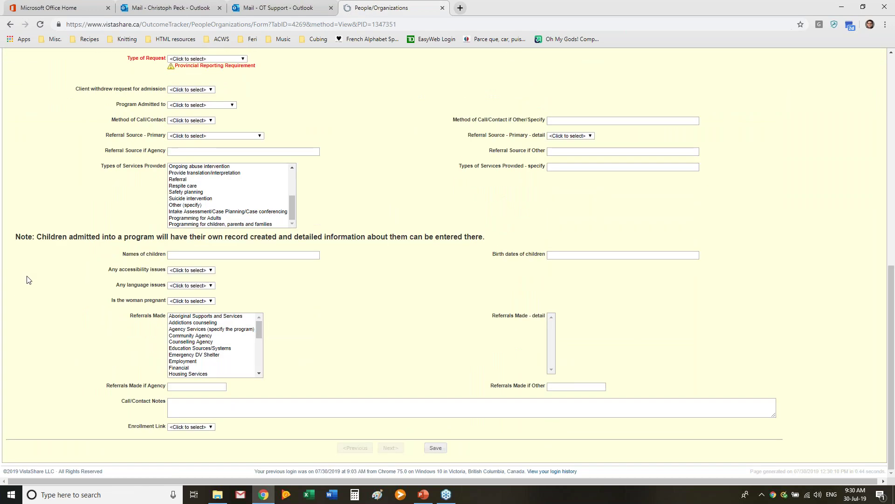
pyautogui.scroll(6, 28, 283)
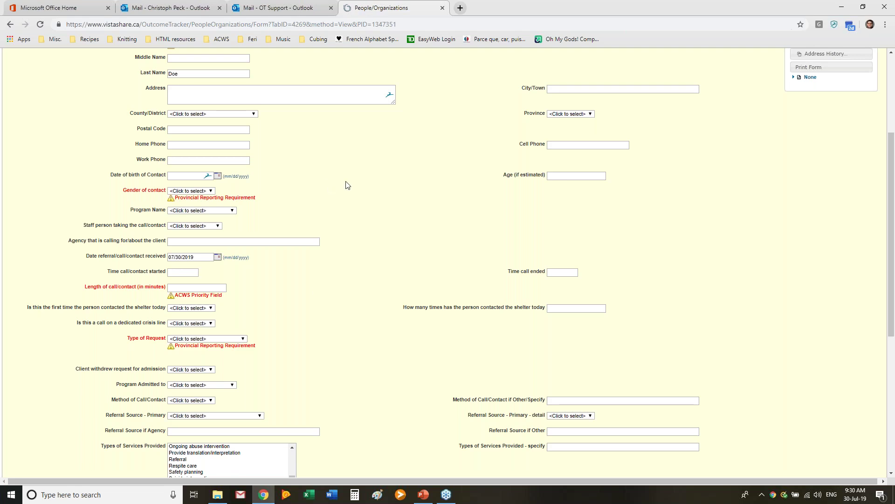
pyautogui.scroll(1, 363, 179)
pyautogui.scroll(3, 363, 179)
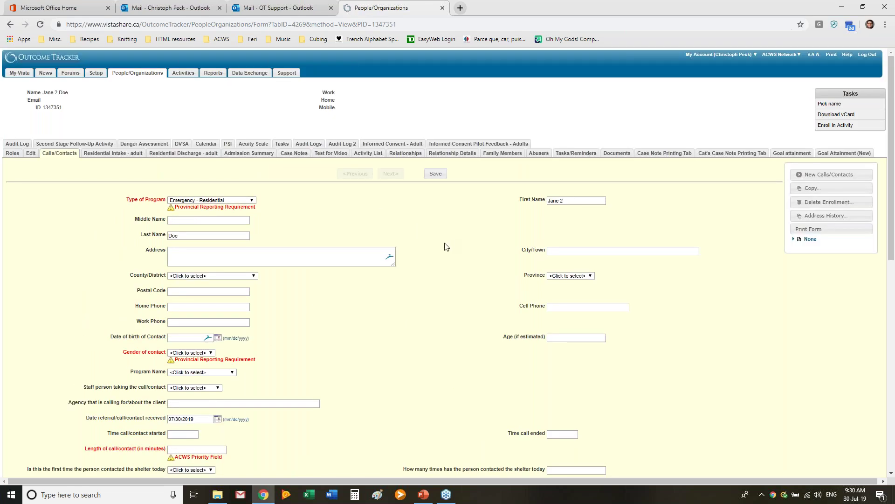
# Step: Inspect the required Gender of contact, Length of call/contact and Type of Request fields without choosing any values
pyautogui.scroll(-2, 191, 263)
pyautogui.click(191, 263)
pyautogui.click(322, 287)
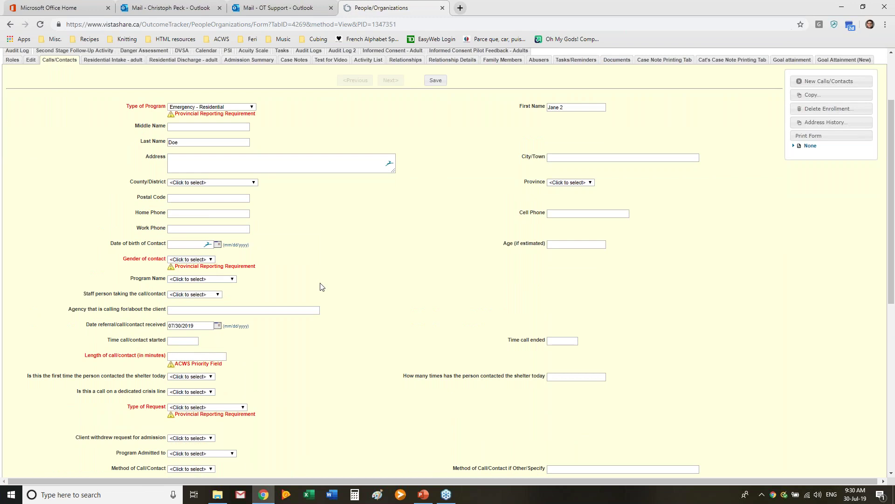
pyautogui.click(183, 359)
pyautogui.scroll(-4, 272, 266)
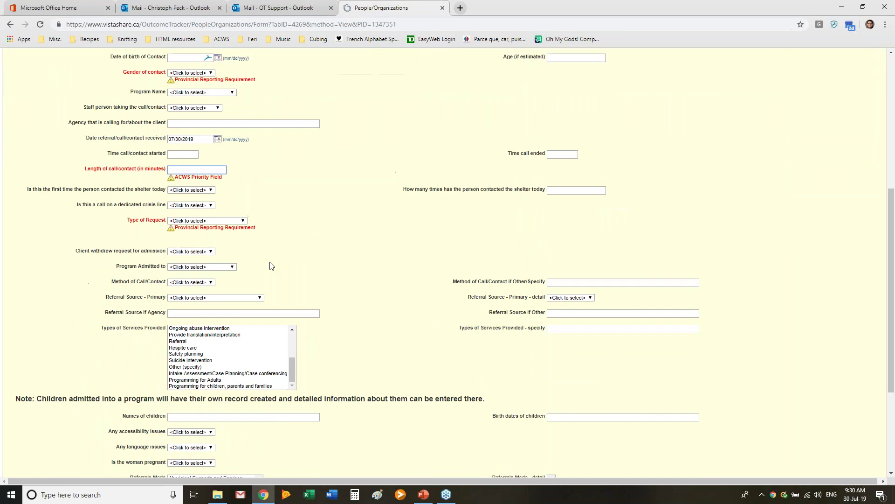
pyautogui.click(207, 221)
pyautogui.click(326, 230)
pyautogui.click(225, 223)
pyautogui.click(288, 257)
pyautogui.scroll(3, 227, 212)
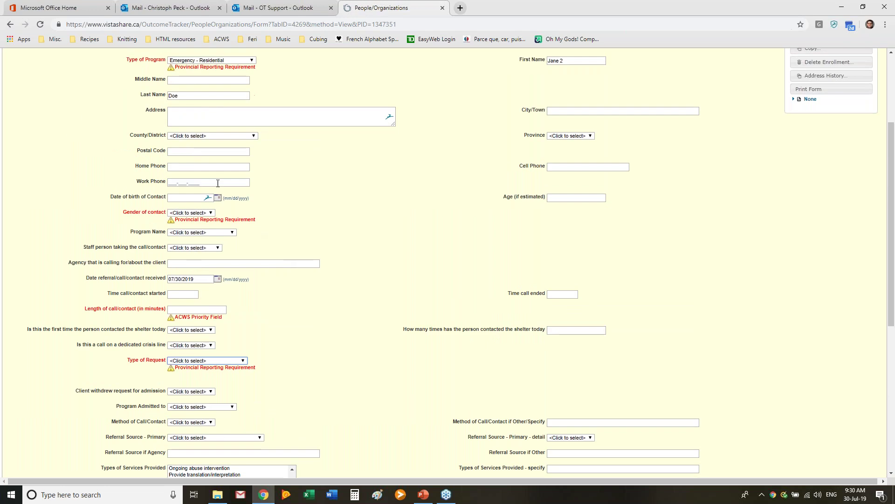
pyautogui.scroll(2, 275, 224)
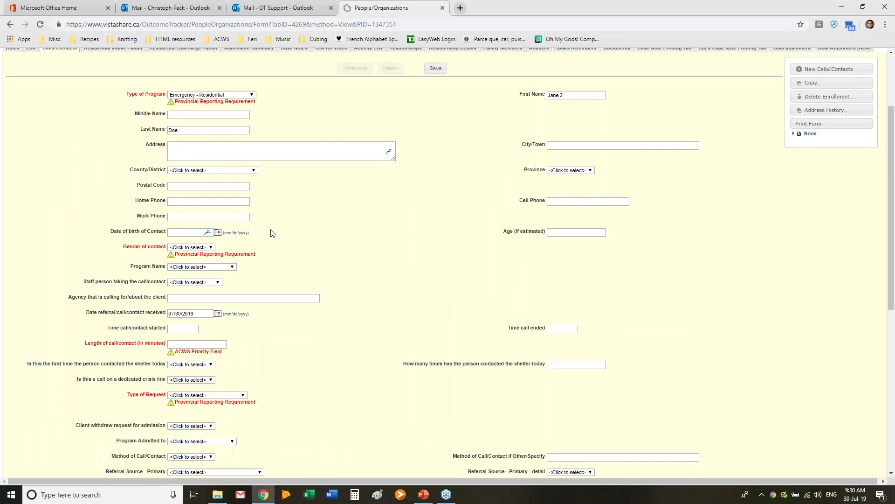
# Step: Review the Calls/Contacts form's required and optional fields, including services provided, children, referrals and call notes
pyautogui.scroll(-5, 327, 220)
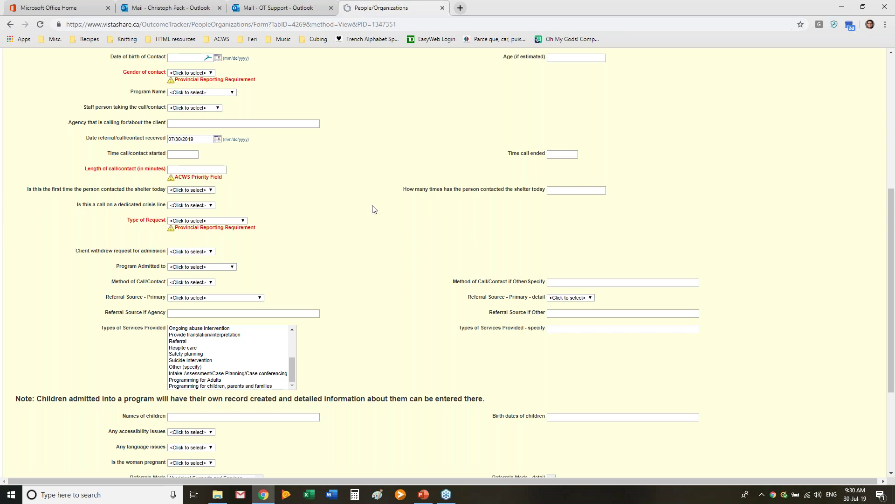
pyautogui.scroll(-4, 420, 315)
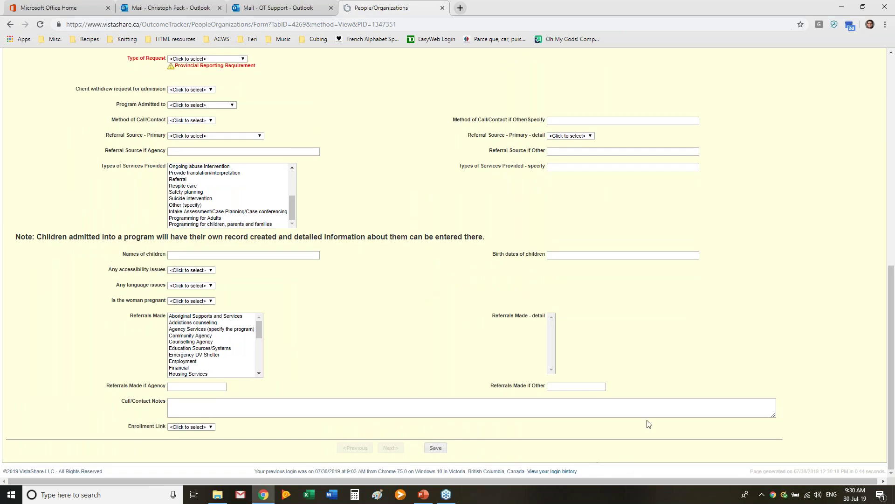
pyautogui.scroll(5, 65, 277)
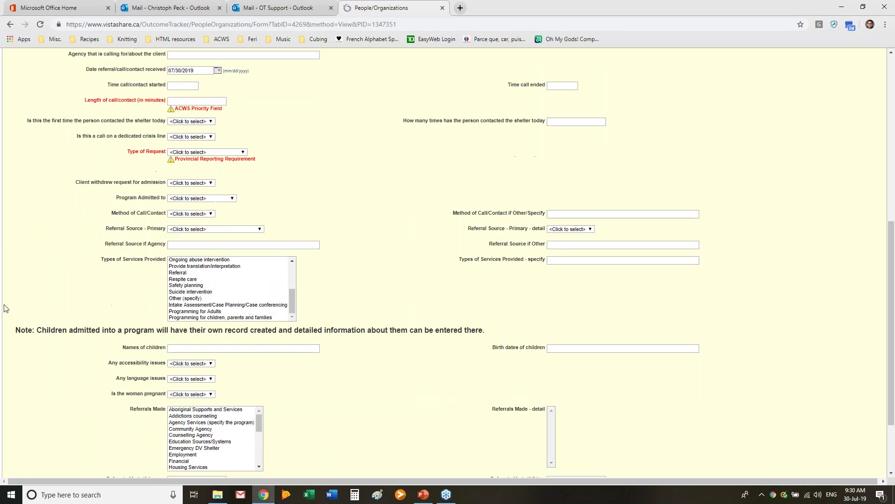
pyautogui.scroll(4, 79, 270)
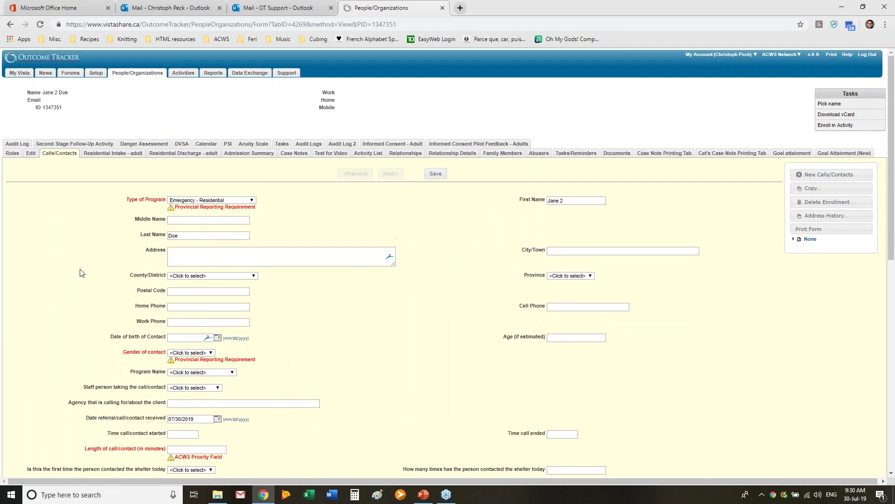
pyautogui.scroll(-1, 79, 273)
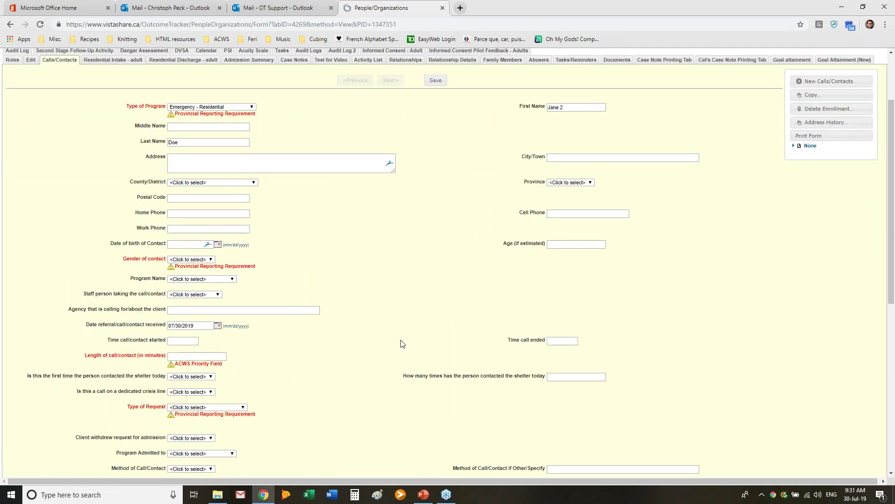
pyautogui.scroll(-4, 300, 295)
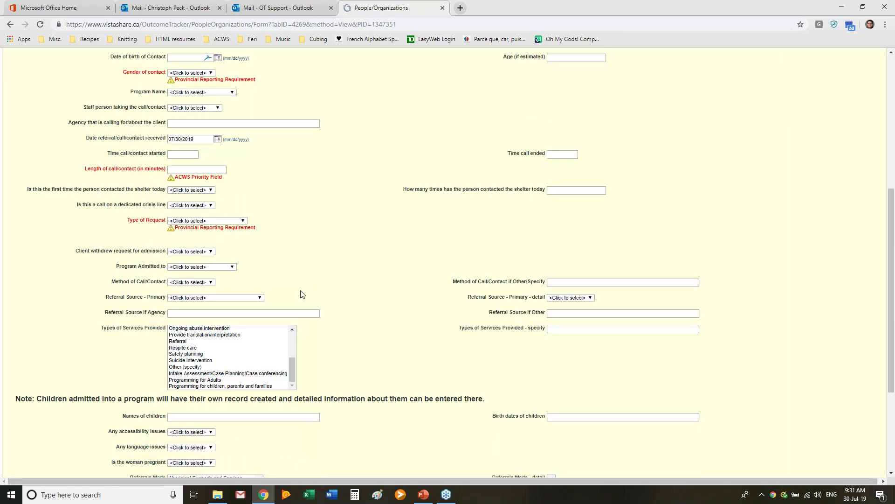
pyautogui.scroll(-4, 387, 261)
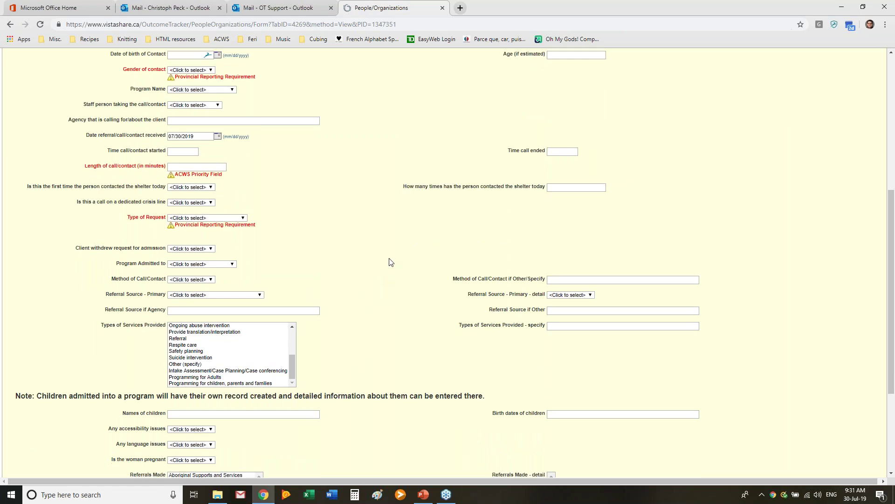
pyautogui.scroll(6, 366, 284)
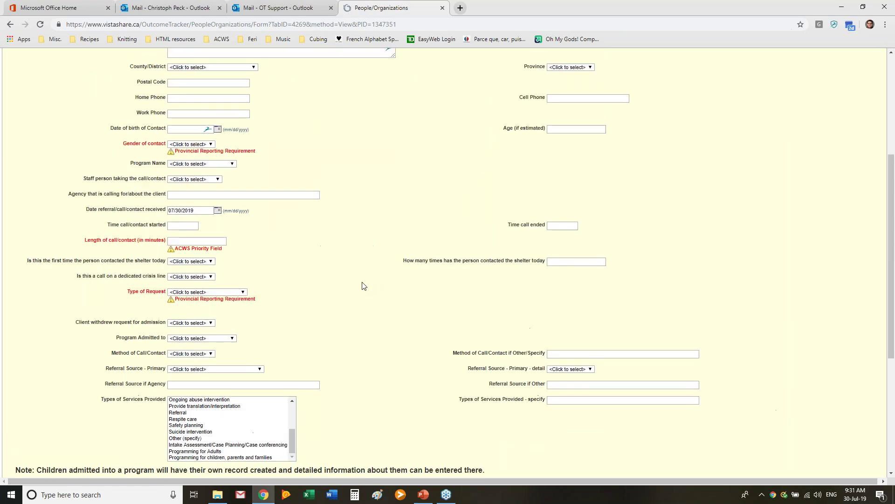
pyautogui.scroll(2, 228, 101)
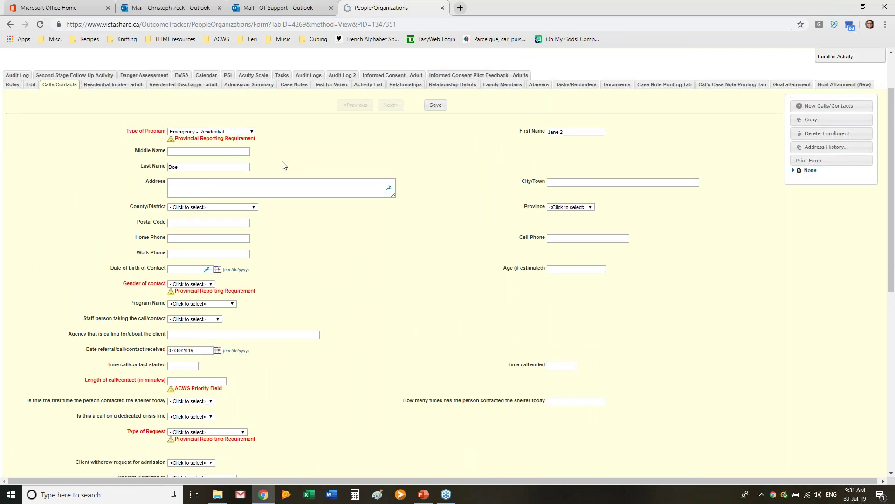
# Step: Examine the available choices for Gender of contact and Type of Request, leaving both fields unset
pyautogui.click(203, 285)
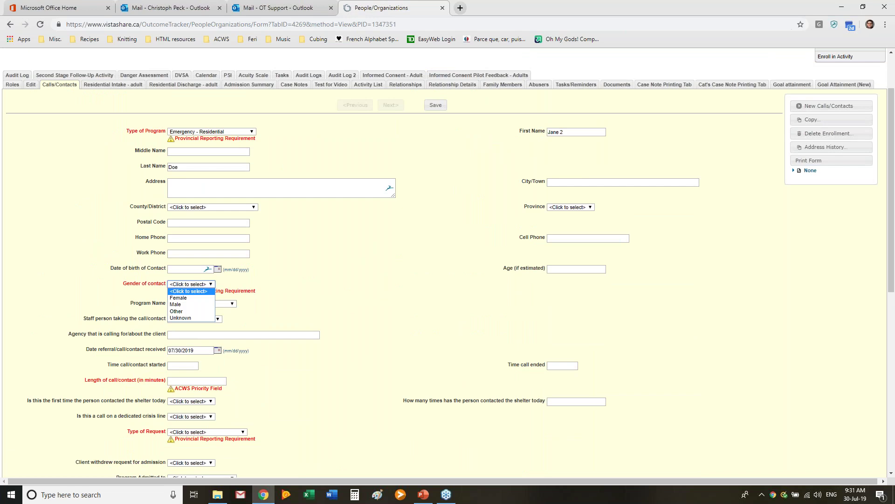
pyautogui.click(325, 270)
pyautogui.scroll(-3, 325, 270)
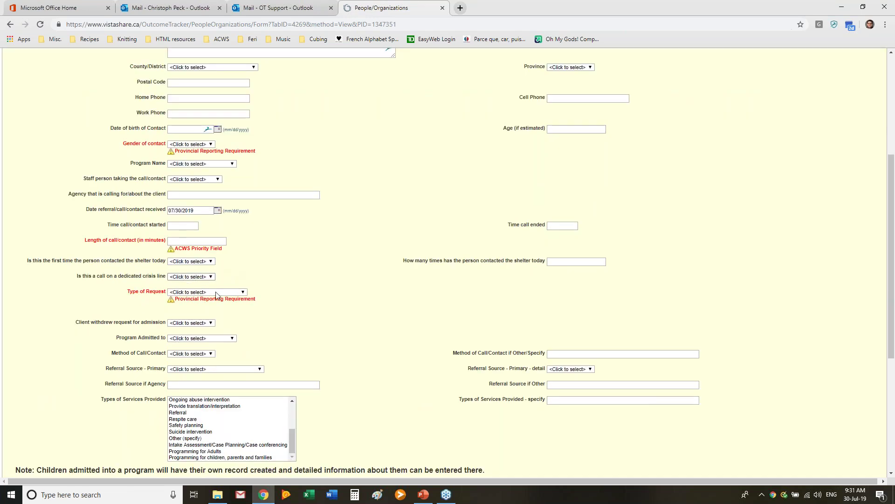
pyautogui.click(234, 293)
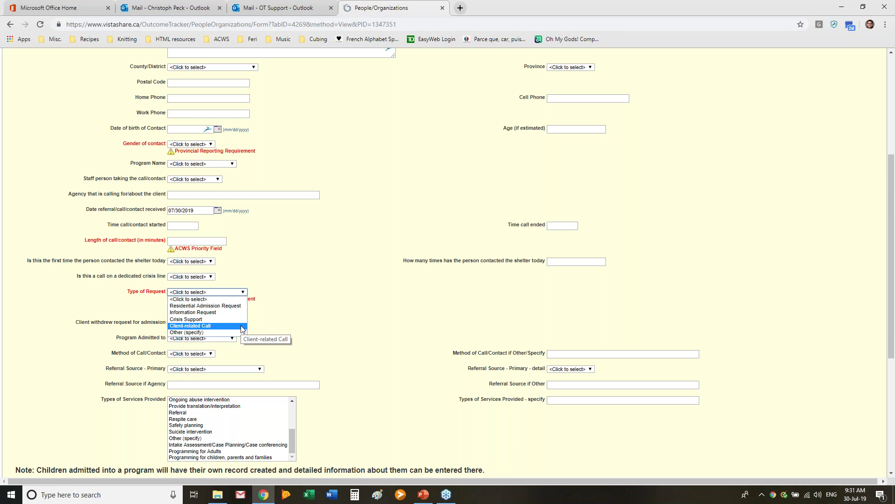
pyautogui.click(324, 326)
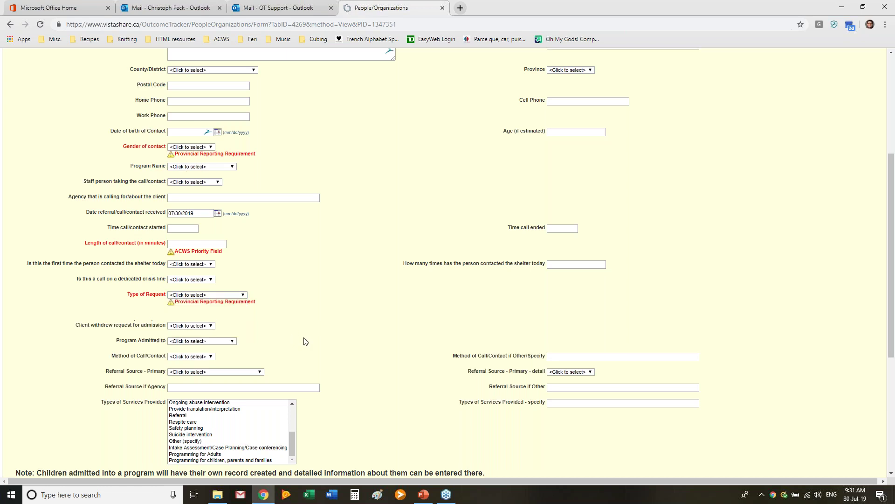
pyautogui.scroll(-1, 304, 341)
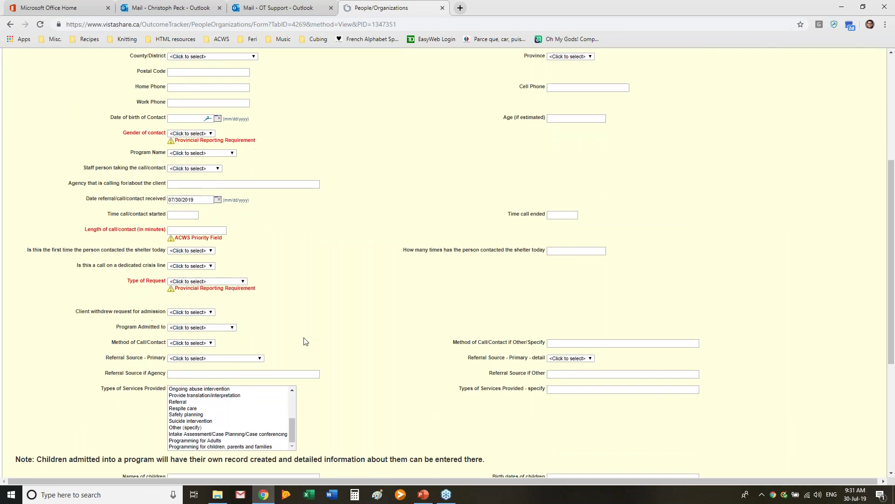
pyautogui.scroll(4, 316, 327)
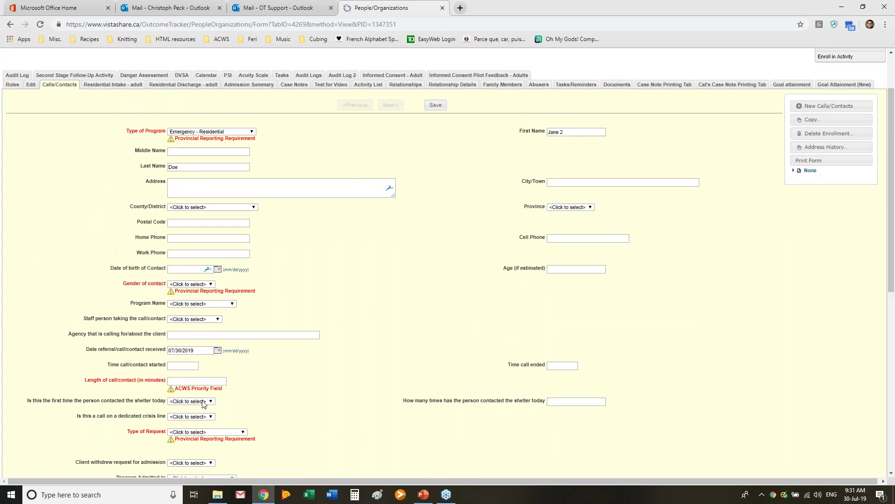
# Step: Set the Type of Request to Residential Admission Request and look at the follow-up admission field
pyautogui.click(210, 433)
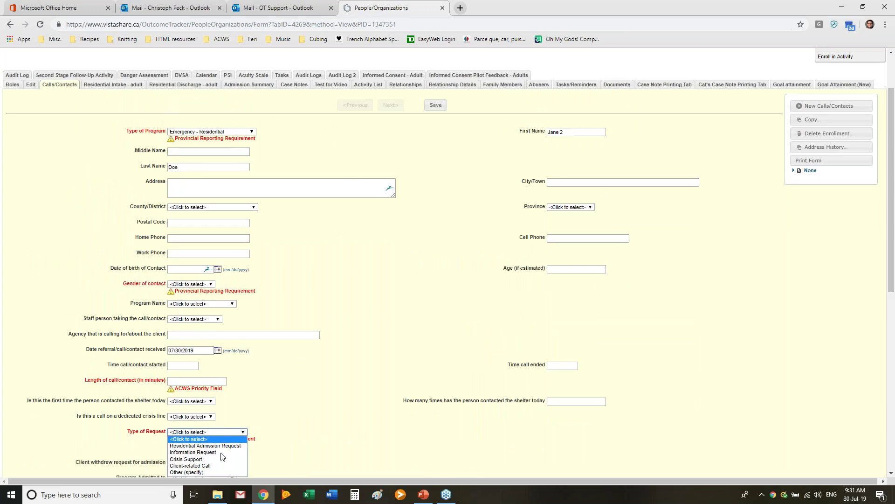
pyautogui.click(221, 445)
pyautogui.scroll(-3, 256, 418)
pyautogui.click(210, 316)
pyautogui.click(219, 293)
pyautogui.click(290, 286)
# Step: Set If Admission Request to Admitted to program and answer No to the supported referral to another program question
pyautogui.click(185, 312)
pyautogui.click(279, 307)
pyautogui.click(191, 313)
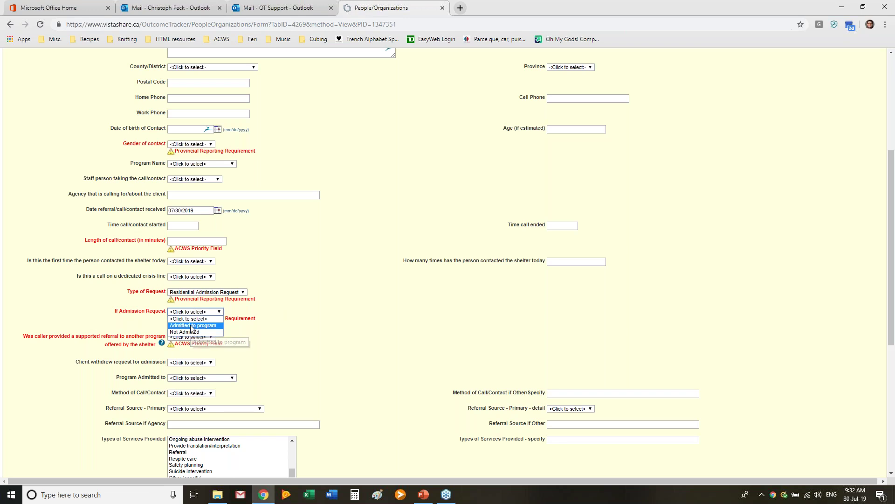
pyautogui.click(192, 326)
pyautogui.click(204, 337)
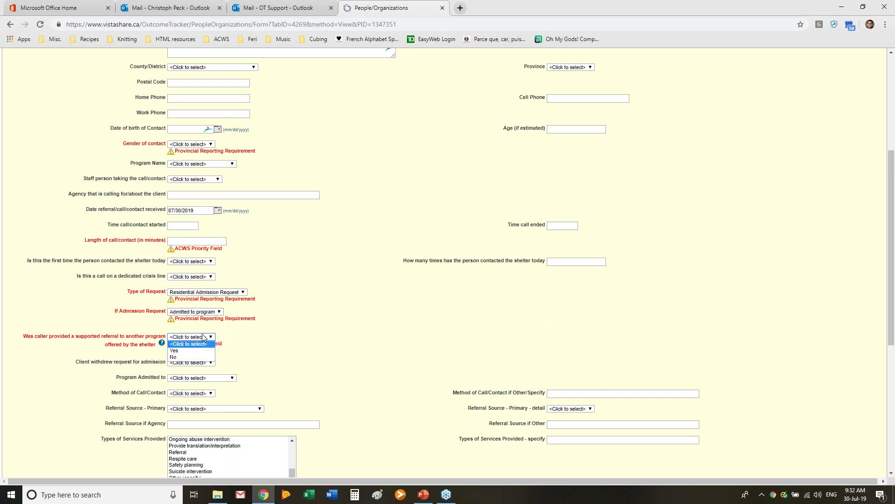
pyautogui.click(195, 357)
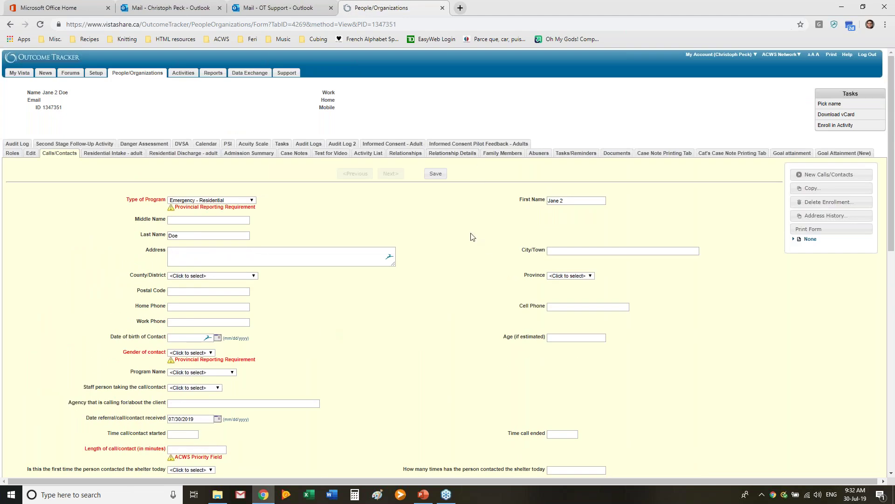
# Step: Open the Residential Intake - adult form, and return to the Calls/Contacts form, leaving each page without saving
pyautogui.click(113, 153)
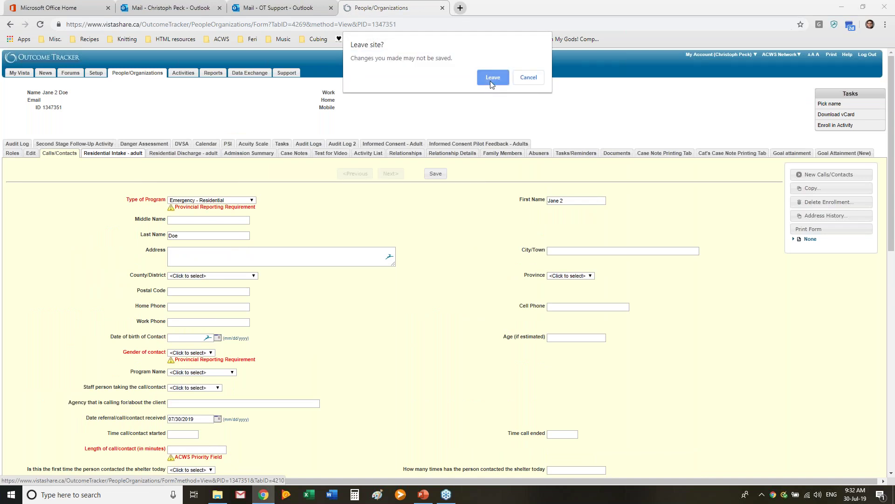
pyautogui.click(492, 78)
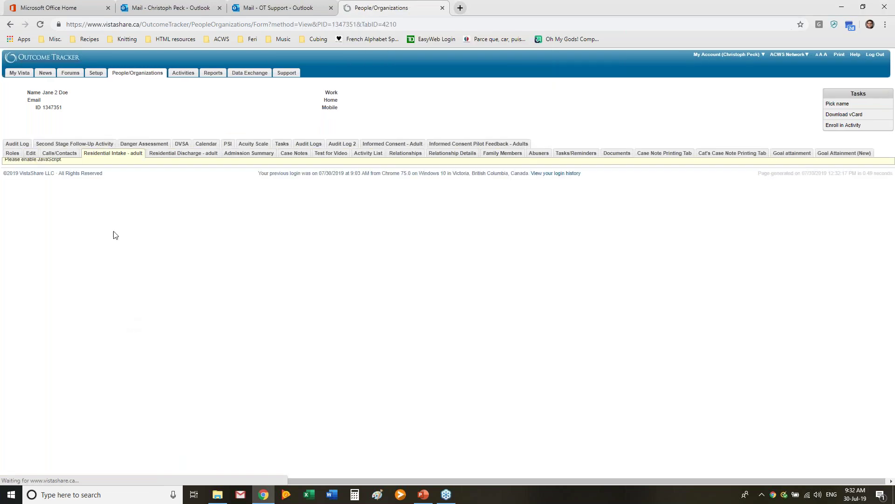
pyautogui.click(60, 153)
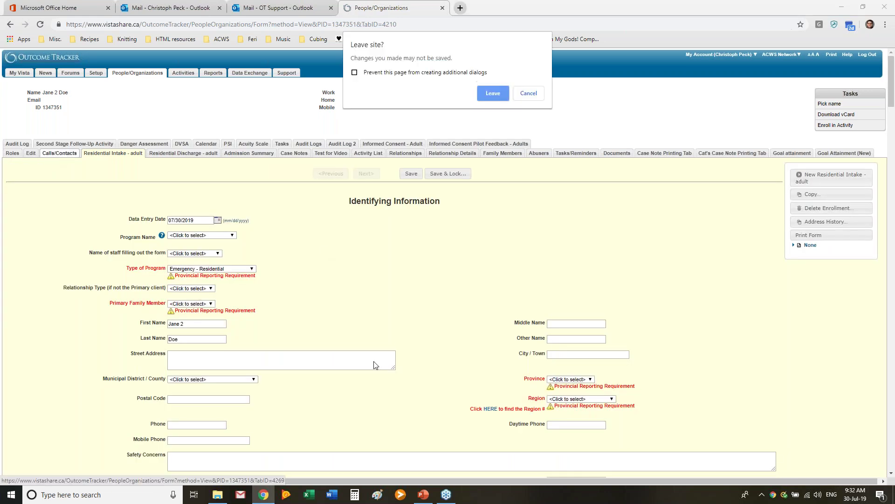
pyautogui.click(493, 93)
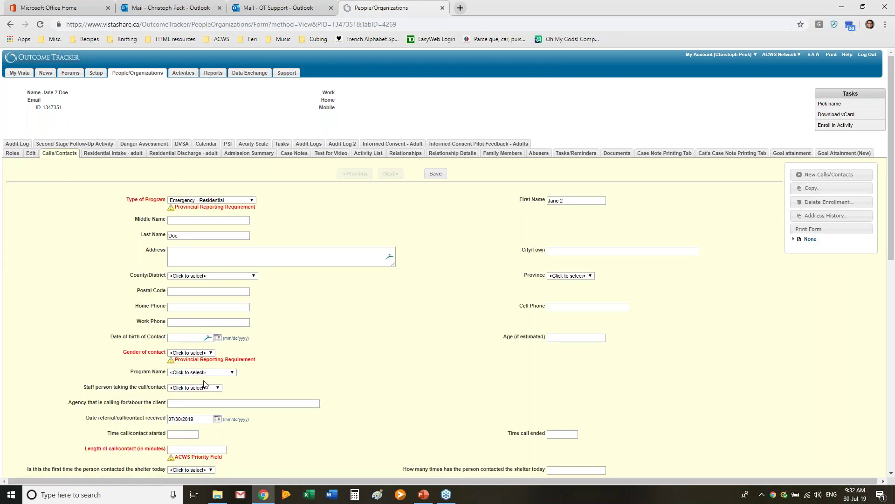
# Step: Look over the Calls/Contacts fields and open the client's Roles list, leaving the form without saving
pyautogui.scroll(-2, 238, 369)
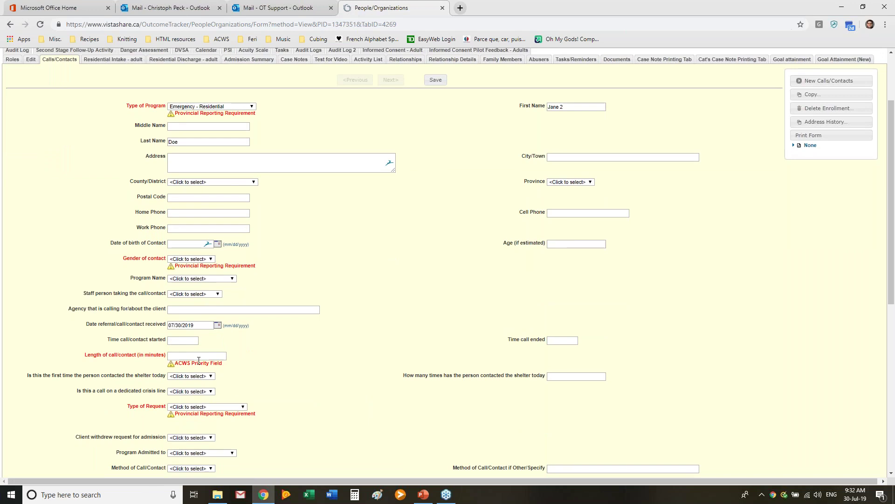
pyautogui.scroll(-1, 224, 357)
pyautogui.scroll(1, 301, 343)
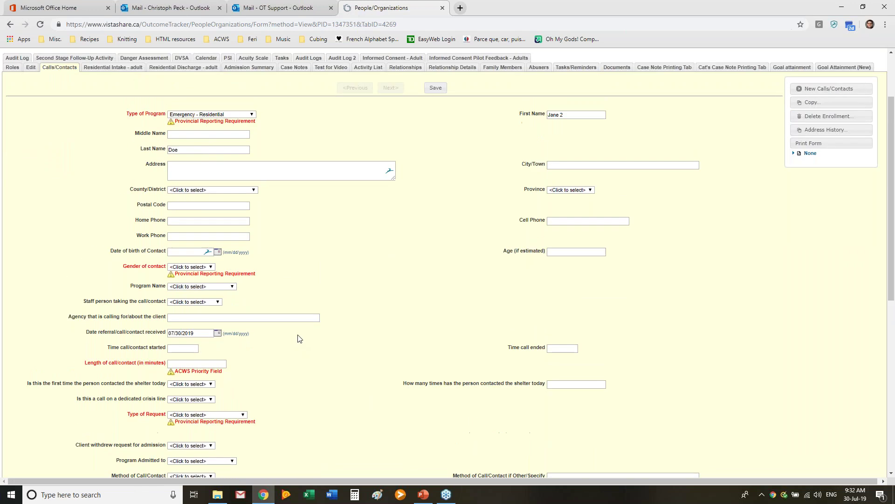
pyautogui.scroll(2, 300, 338)
pyautogui.click(11, 152)
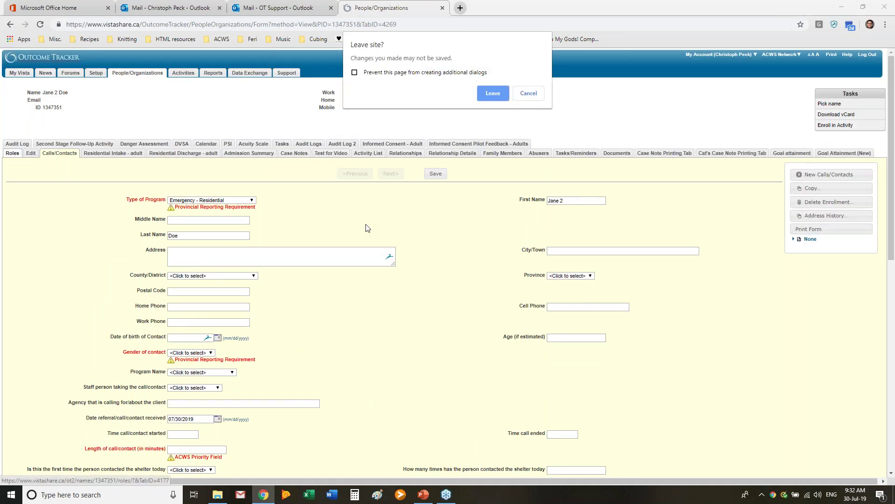
pyautogui.click(495, 93)
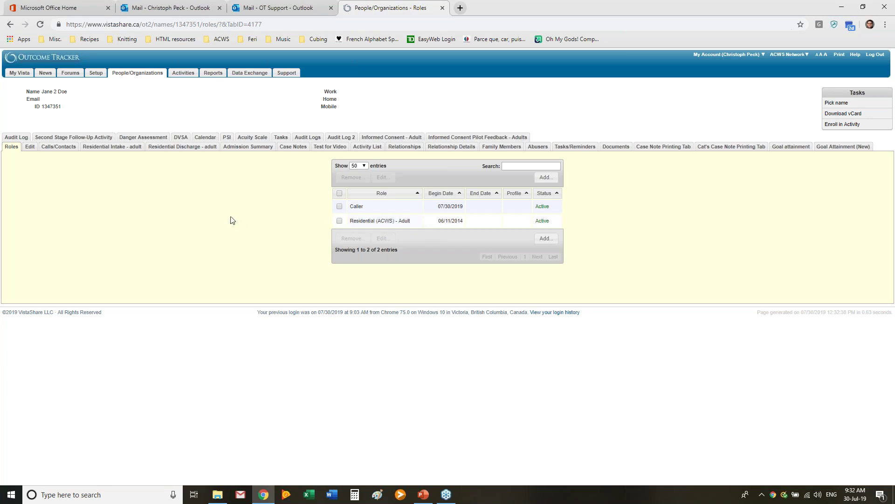
# Step: Open the Residential Intake - adult form and check the Type of Program choices, keeping Emergency - Residential
pyautogui.click(100, 147)
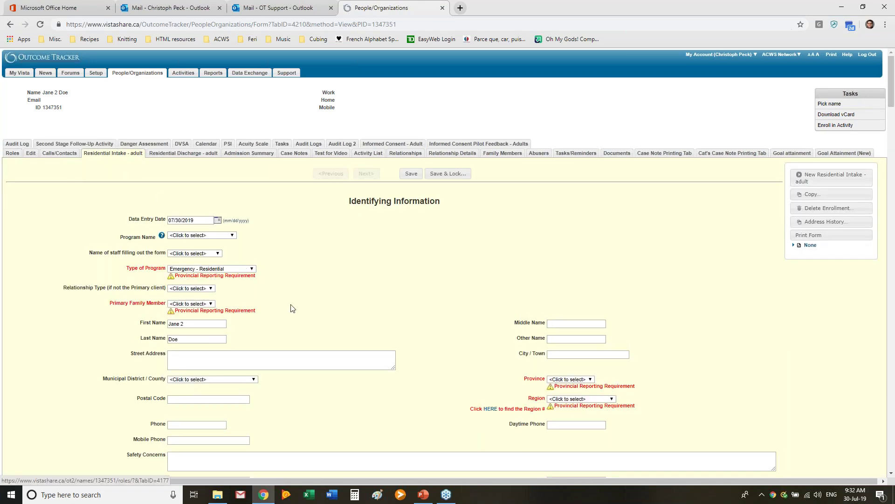
pyautogui.scroll(-2, 366, 280)
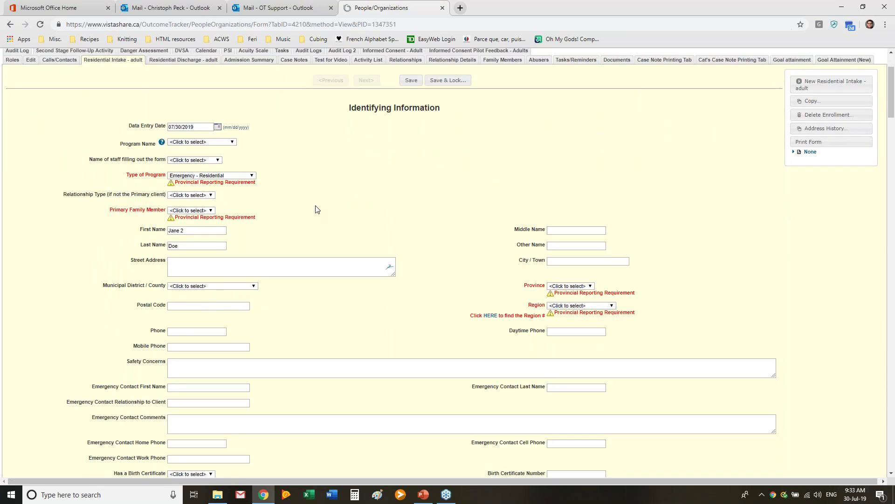
pyautogui.click(251, 175)
pyautogui.click(343, 172)
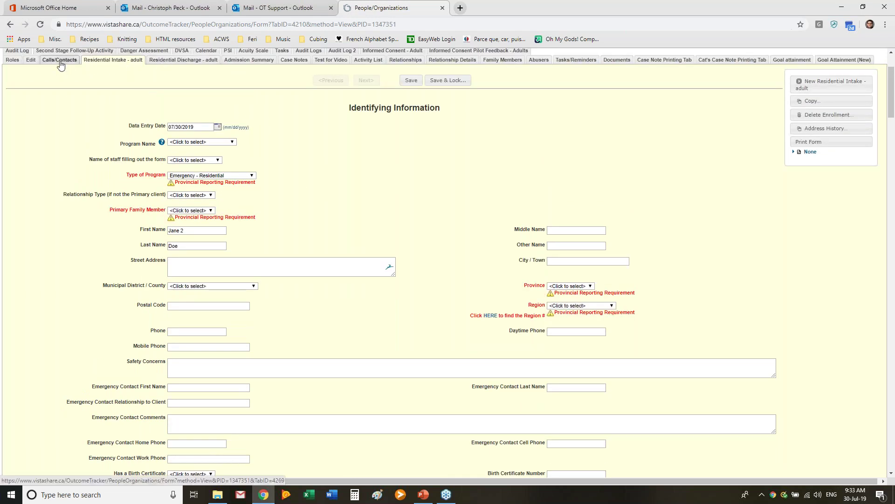
pyautogui.click(247, 176)
pyautogui.click(210, 184)
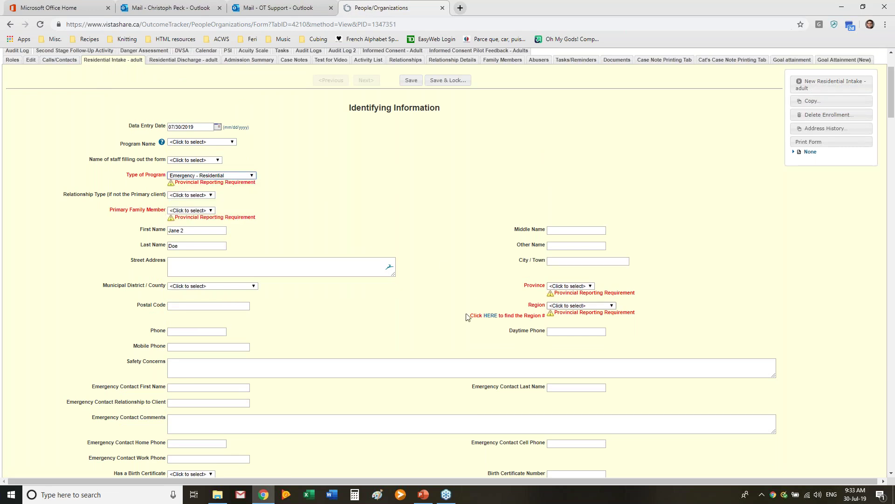
# Step: Review the Residential Intake - adult form's sections, from Admission Information through Stability Factors and Abuse History to the Enrollment Link field
pyautogui.scroll(-13, 359, 313)
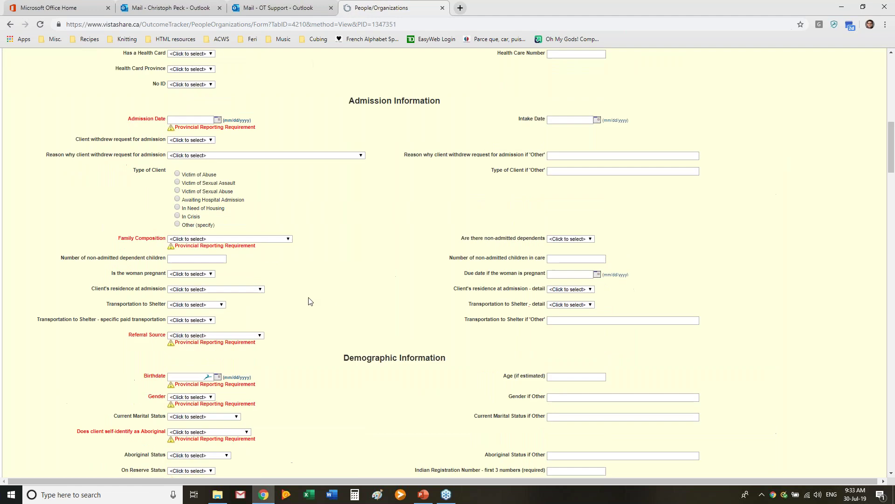
pyautogui.scroll(-11, 272, 301)
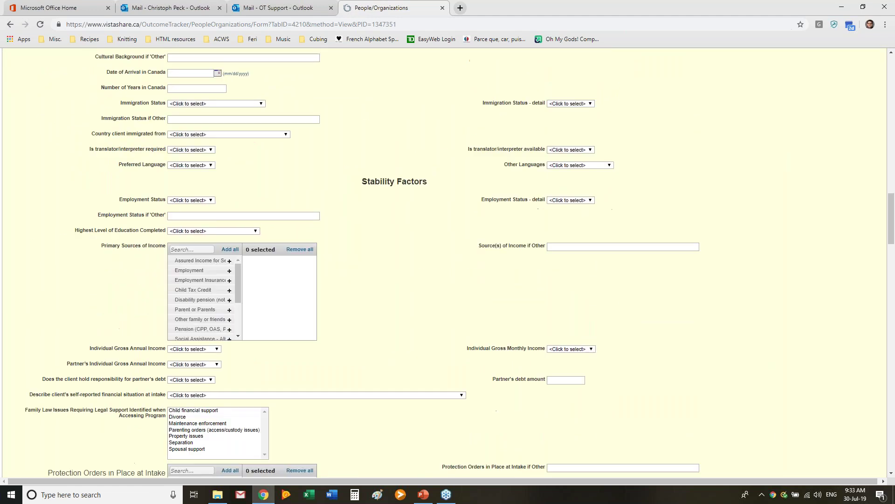
pyautogui.scroll(-15, 412, 298)
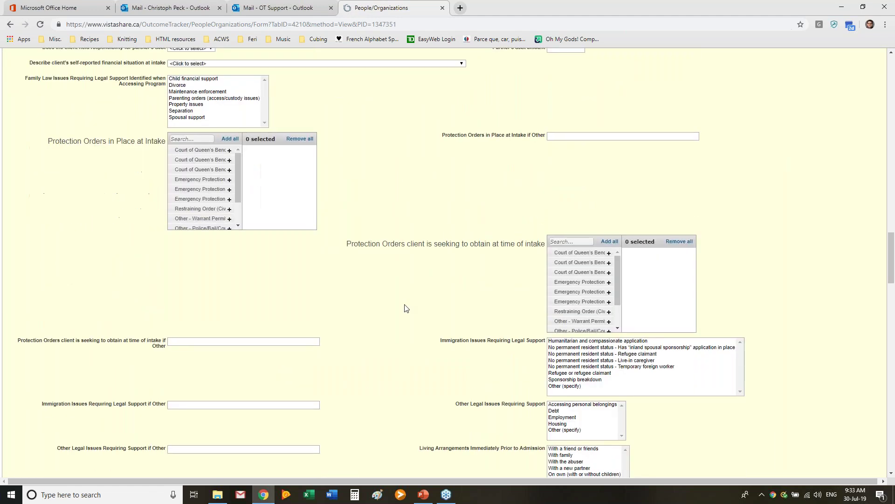
pyautogui.scroll(15, 405, 308)
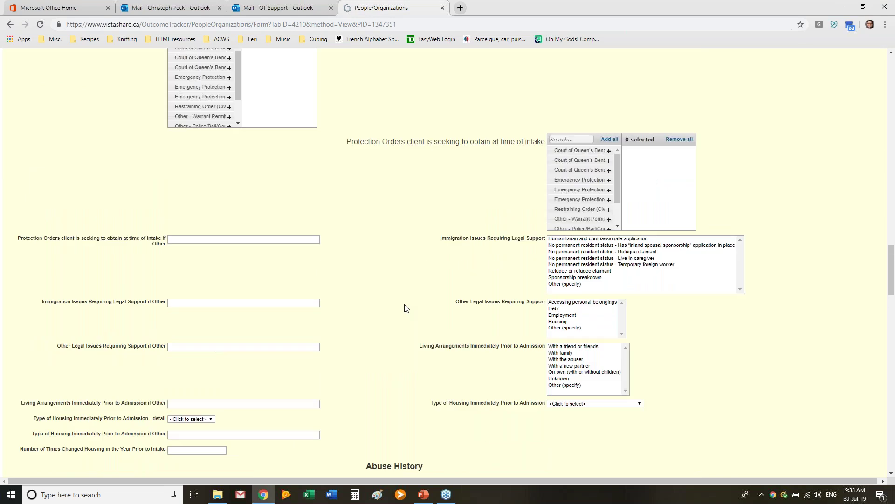
pyautogui.scroll(7, 402, 308)
pyautogui.scroll(-20, 400, 303)
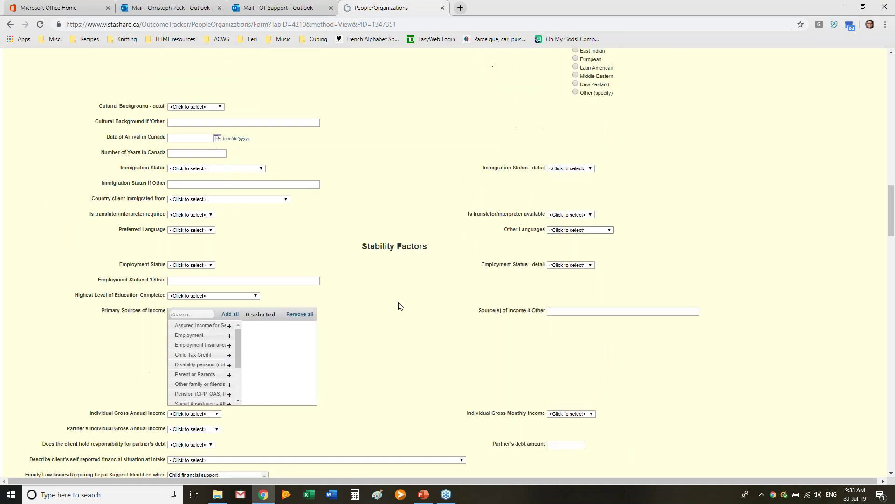
pyautogui.scroll(-20, 400, 303)
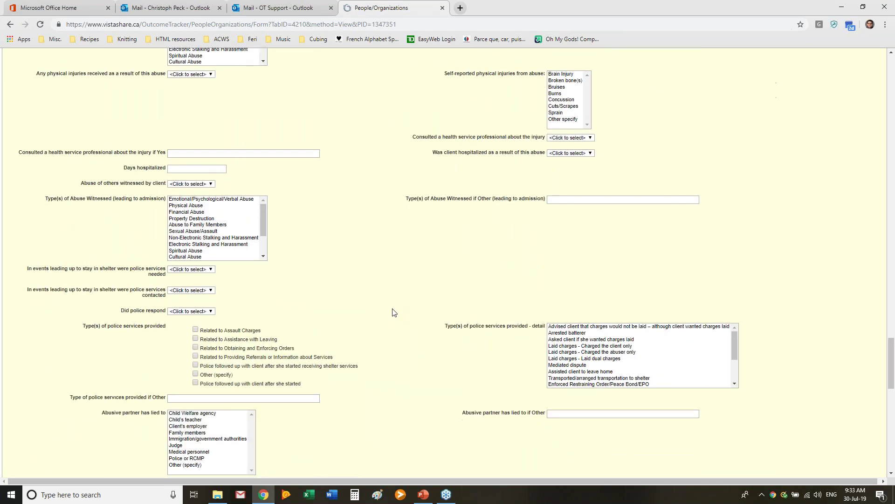
pyautogui.scroll(-10, 393, 312)
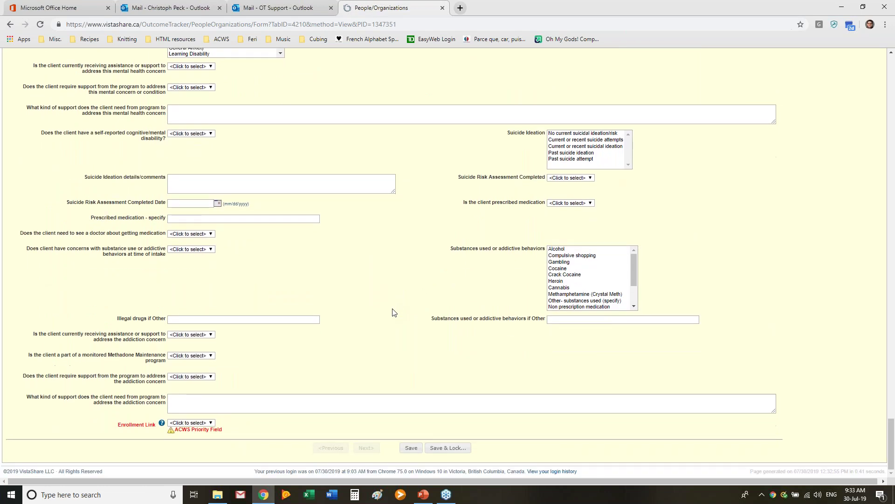
pyautogui.scroll(15, 394, 313)
pyautogui.scroll(6, 394, 313)
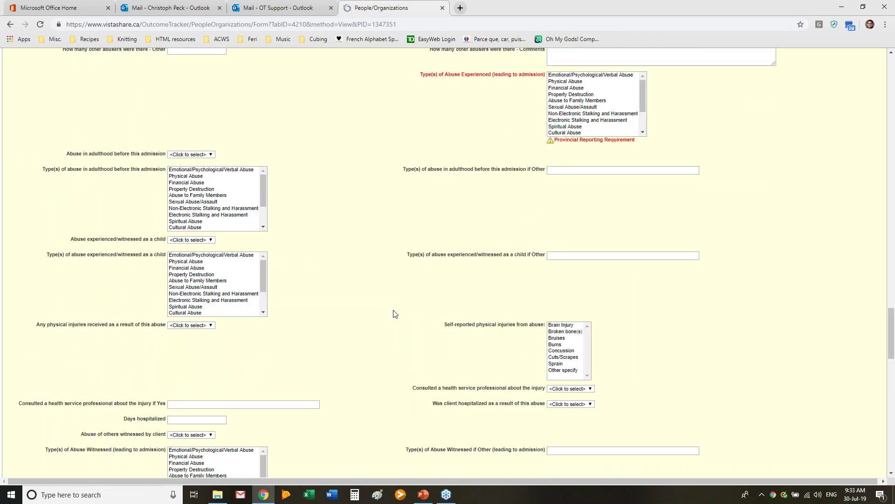
pyautogui.scroll(20, 394, 313)
pyautogui.scroll(6, 394, 314)
pyautogui.scroll(-20, 394, 313)
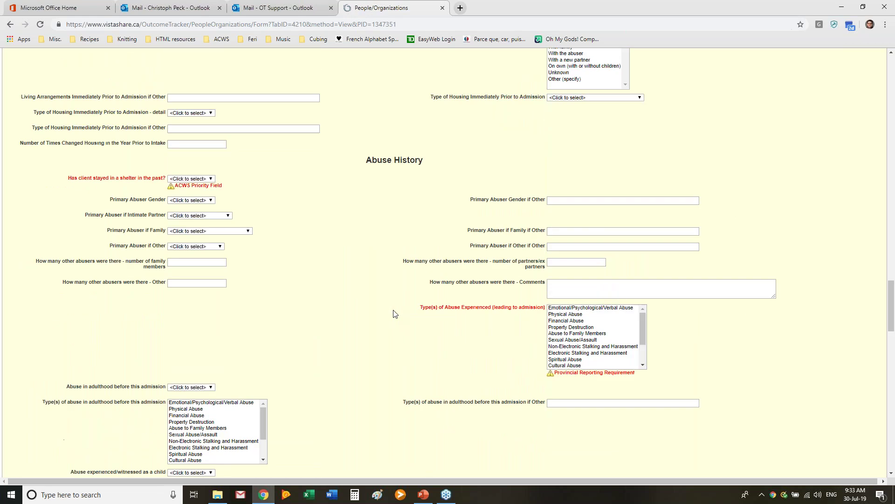
pyautogui.scroll(-20, 394, 313)
pyautogui.scroll(-8, 394, 313)
pyautogui.scroll(20, 262, 298)
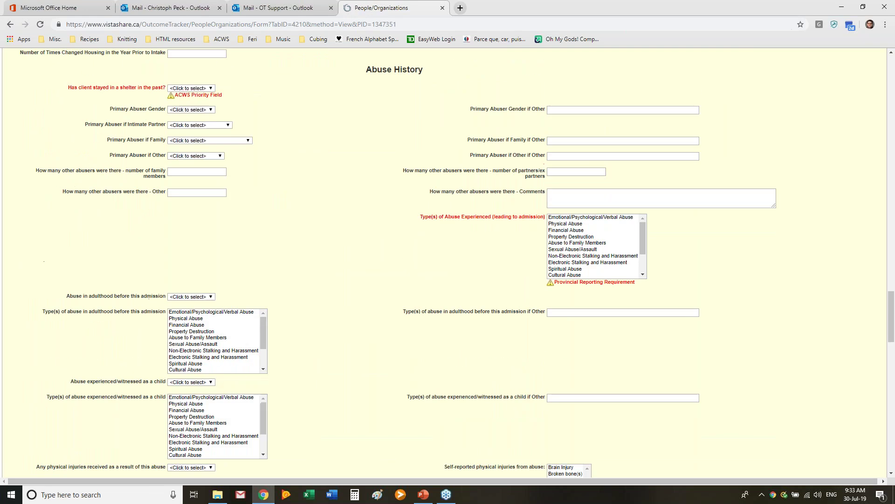
# Step: Examine the past shelter stay choices and the required fields in the Abuse History, Demographic and Admission Information sections
pyautogui.scroll(-4, 262, 297)
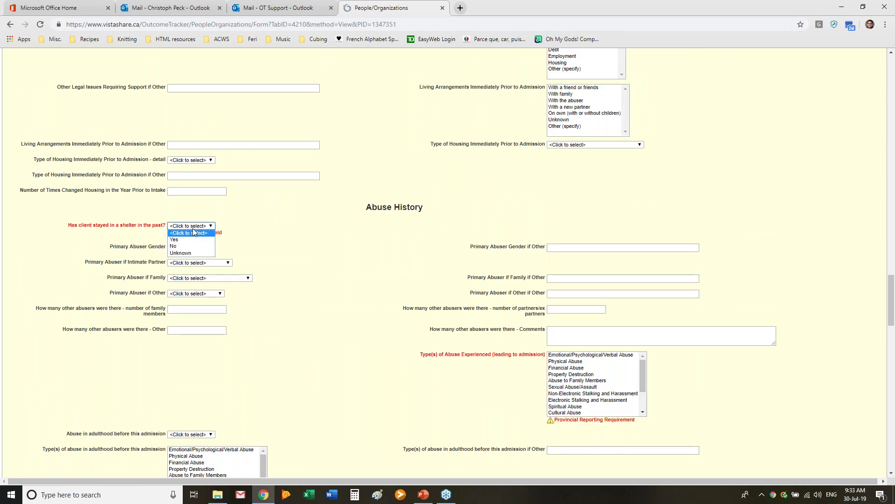
pyautogui.scroll(-4, 384, 323)
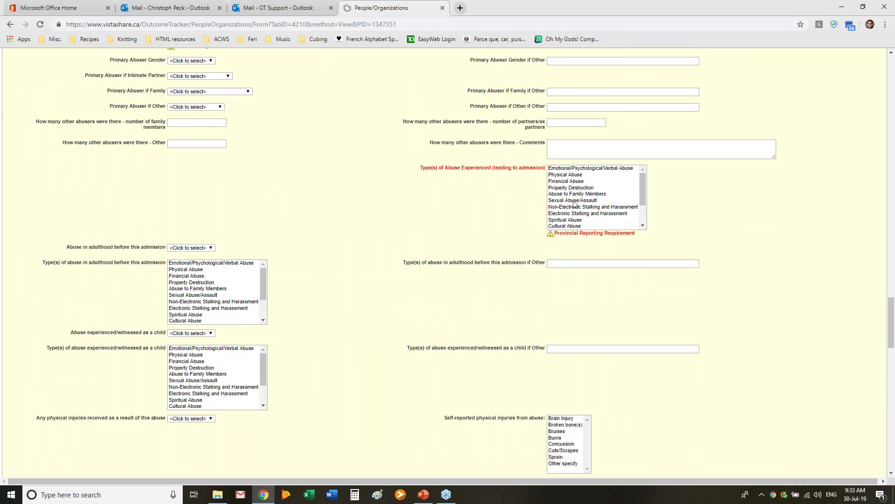
pyautogui.scroll(15, 330, 254)
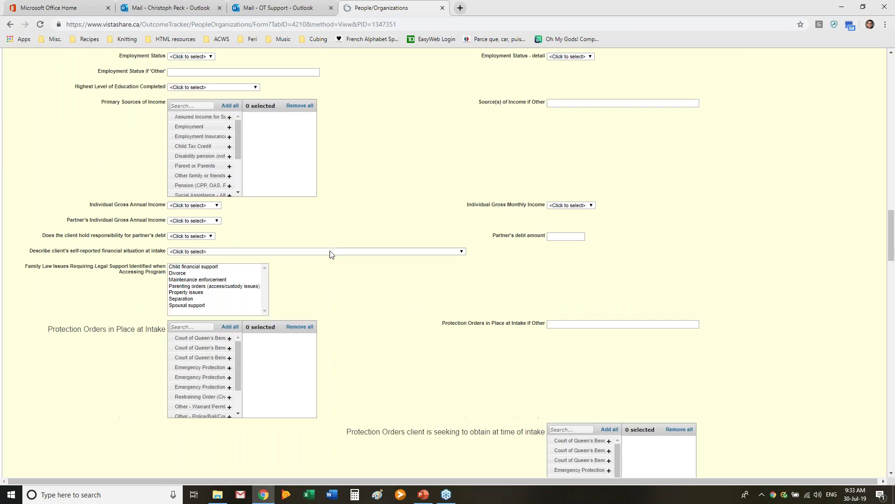
pyautogui.scroll(20, 330, 255)
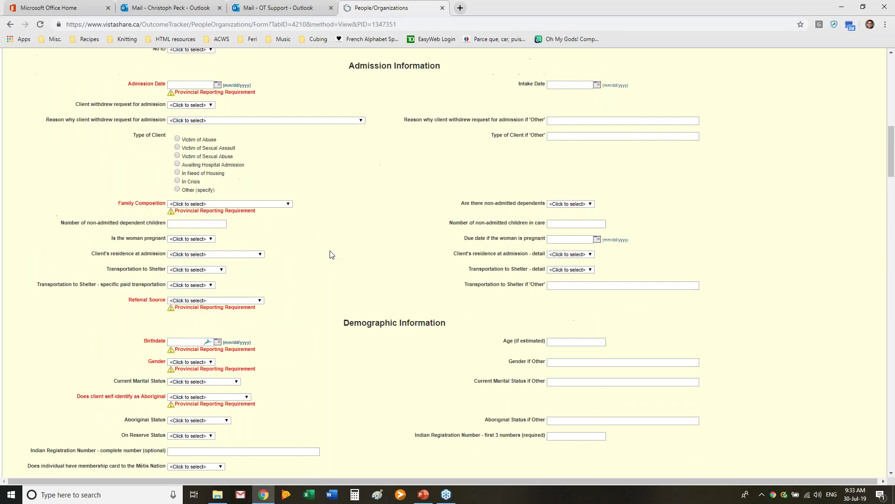
pyautogui.scroll(5, 330, 255)
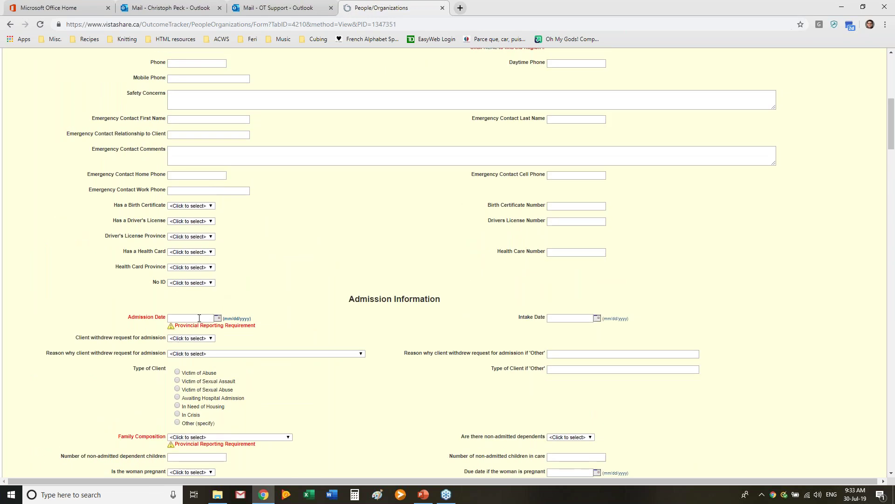
pyautogui.scroll(8, 358, 335)
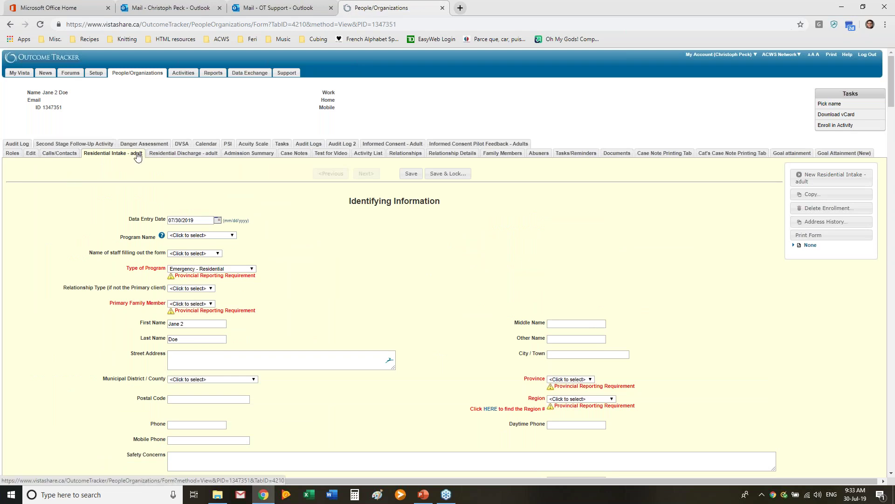
# Step: Switch to PowerPoint to view the Entering Data slide, and return to the Residential Intake - adult form in Outcome Tracker
pyautogui.click(424, 498)
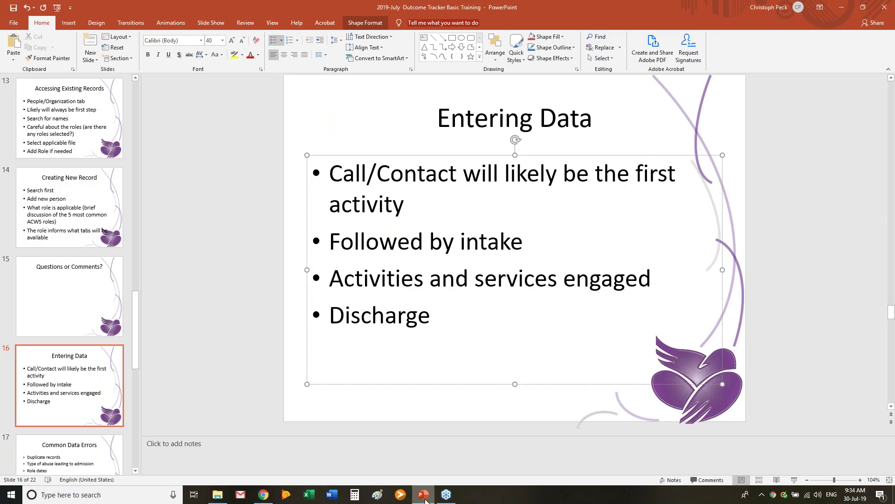
pyautogui.click(425, 498)
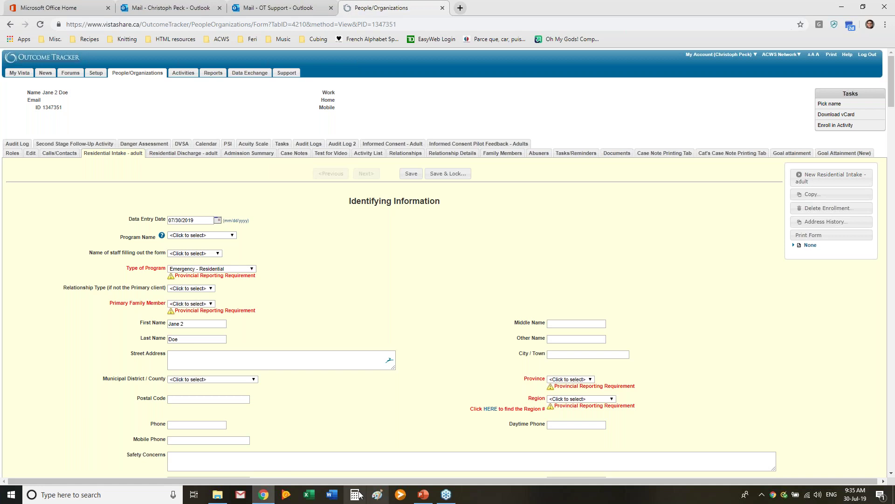
pyautogui.click(423, 495)
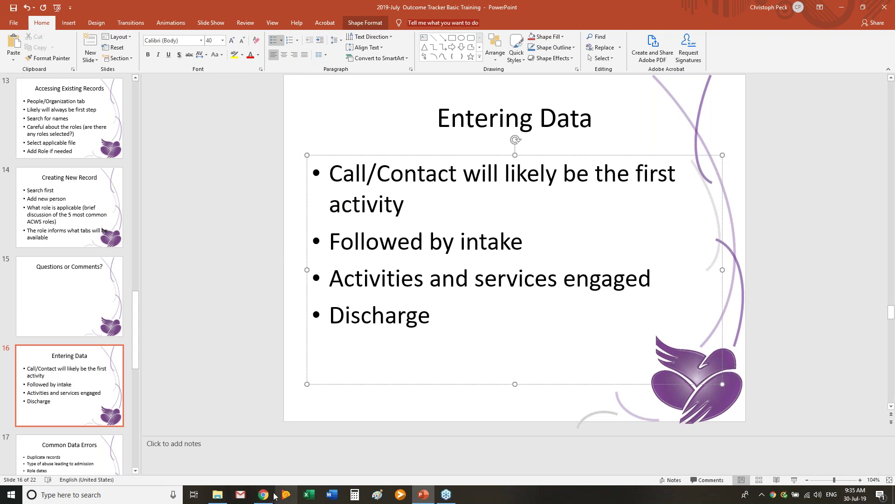
pyautogui.hotkey('alt', 'Tab')
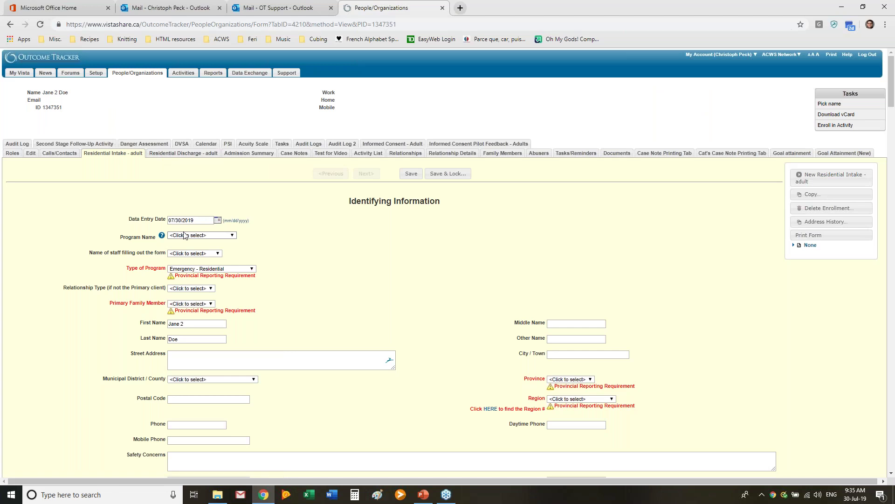
# Step: Set Primary Family Member to No and Province to AB in the intake form's Identifying Information
pyautogui.click(205, 304)
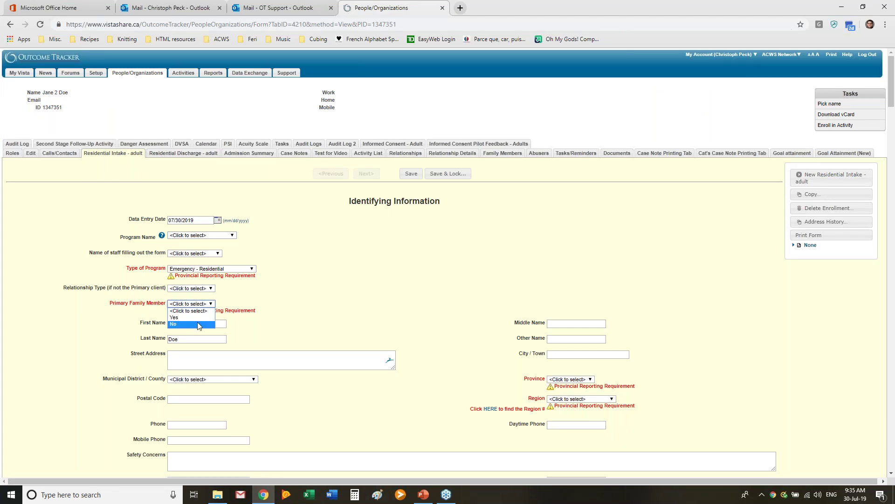
pyautogui.click(198, 325)
pyautogui.scroll(-5, 415, 298)
pyautogui.click(570, 146)
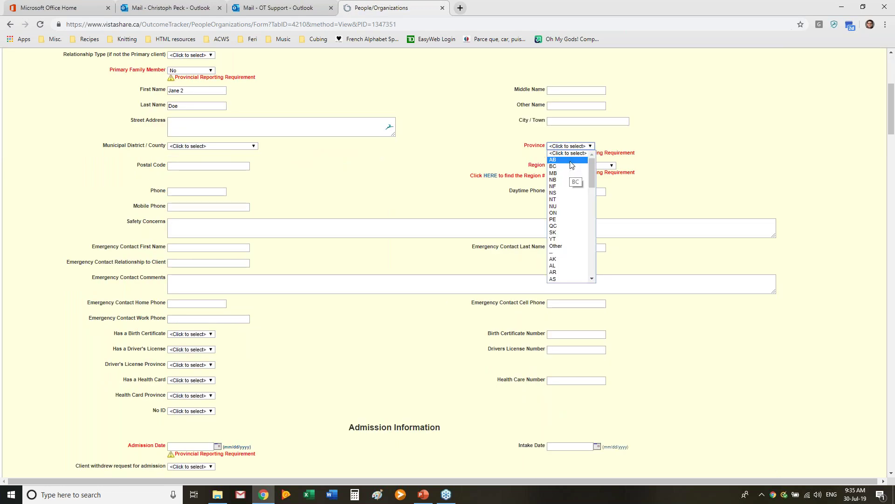
pyautogui.click(560, 159)
pyautogui.scroll(2, 260, 180)
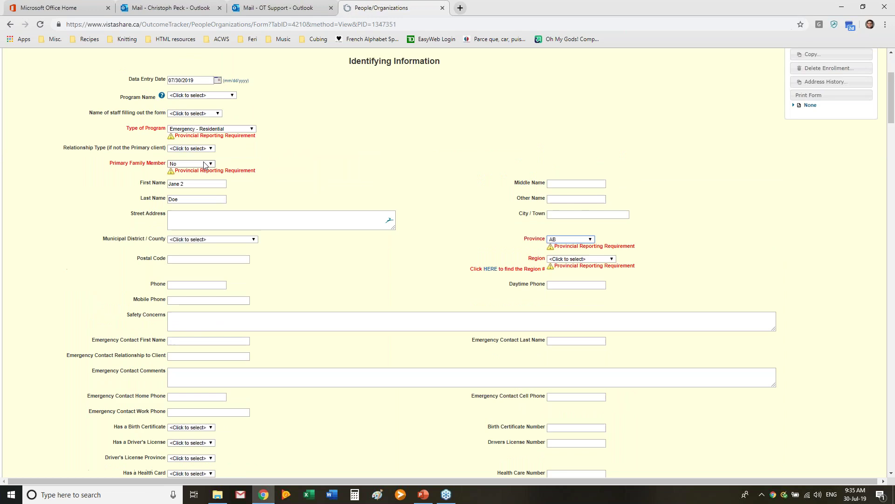
# Step: Set Primary Family Member to Yes and Region to R03 Calgary and Area in the Identifying Information section
pyautogui.click(204, 164)
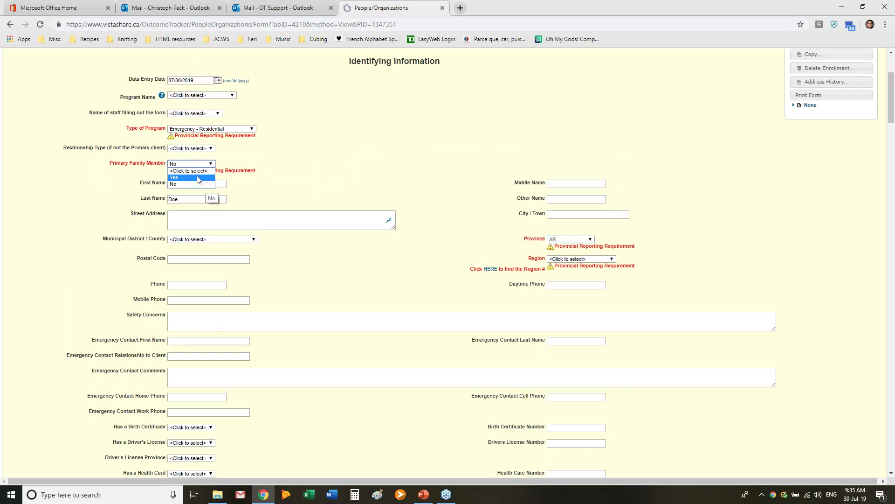
pyautogui.click(197, 177)
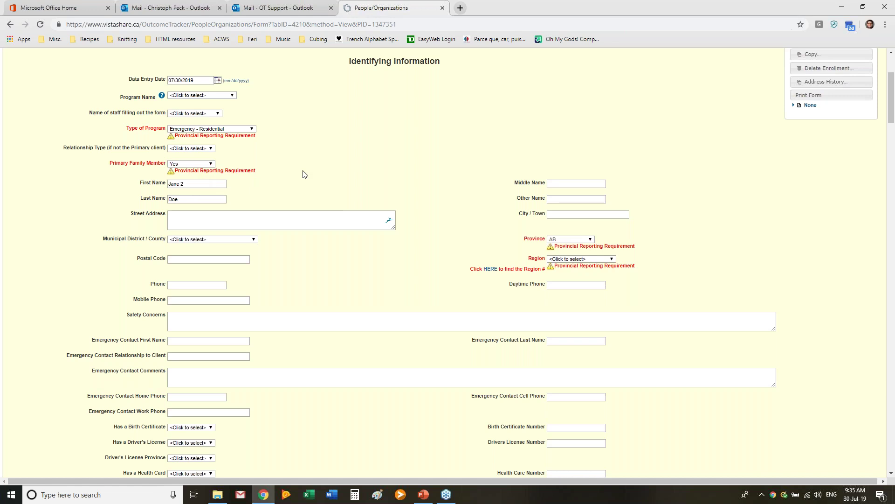
pyautogui.scroll(-2, 373, 176)
pyautogui.scroll(2, 280, 172)
pyautogui.click(600, 263)
pyautogui.click(323, 294)
pyautogui.scroll(-4, 293, 164)
pyautogui.scroll(3, 294, 164)
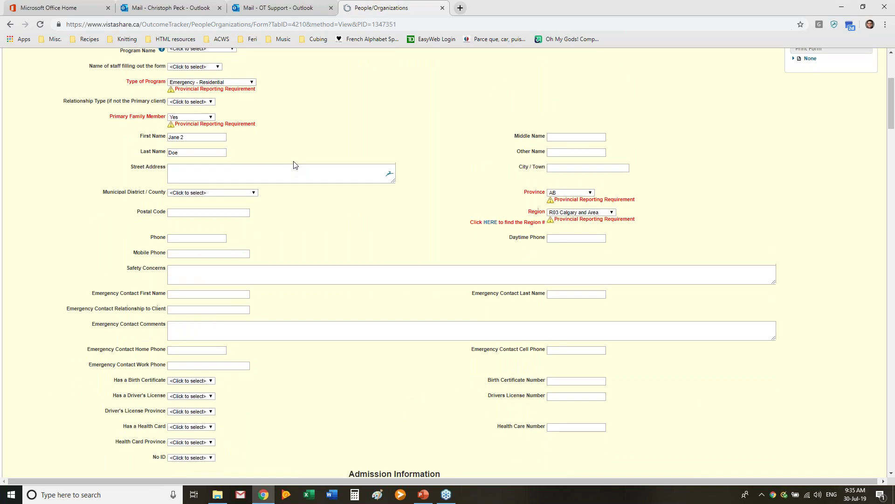
# Step: Complete the required Admission Information with Admission Date 07/30/2019, Family Composition "A single client" and Referral Source "Aboriginal Supports and Services"
pyautogui.scroll(-7, 293, 165)
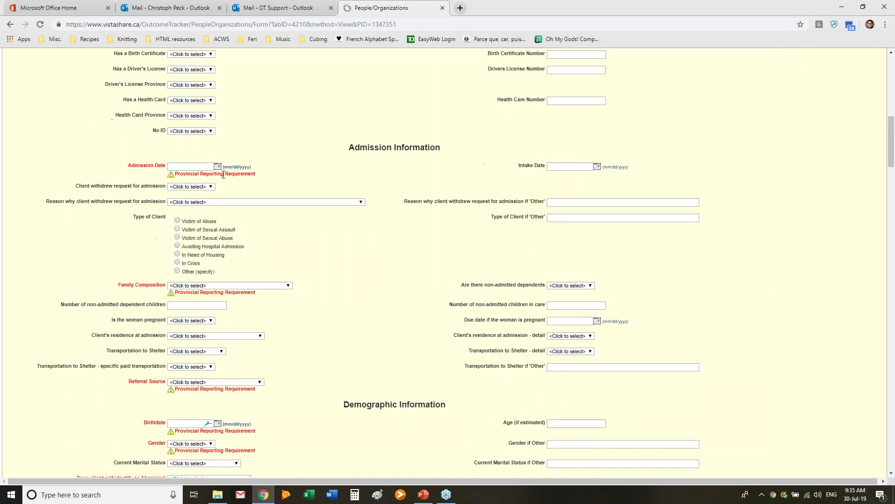
pyautogui.click(218, 167)
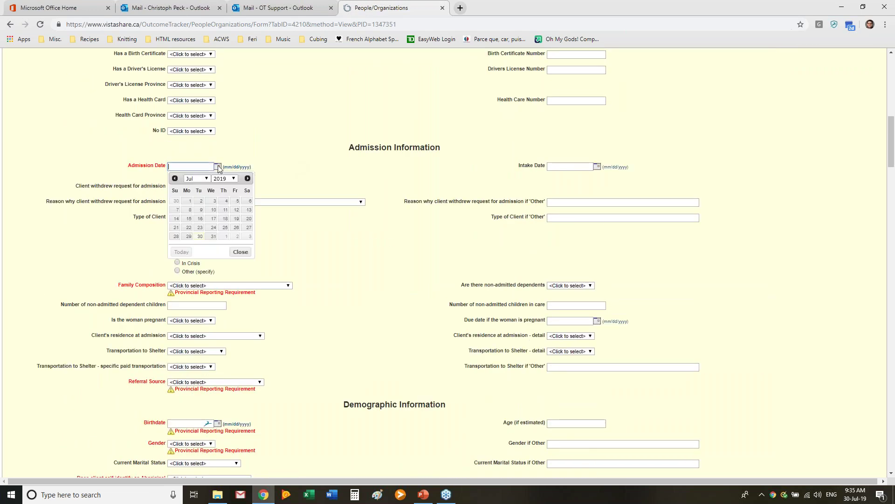
pyautogui.click(208, 232)
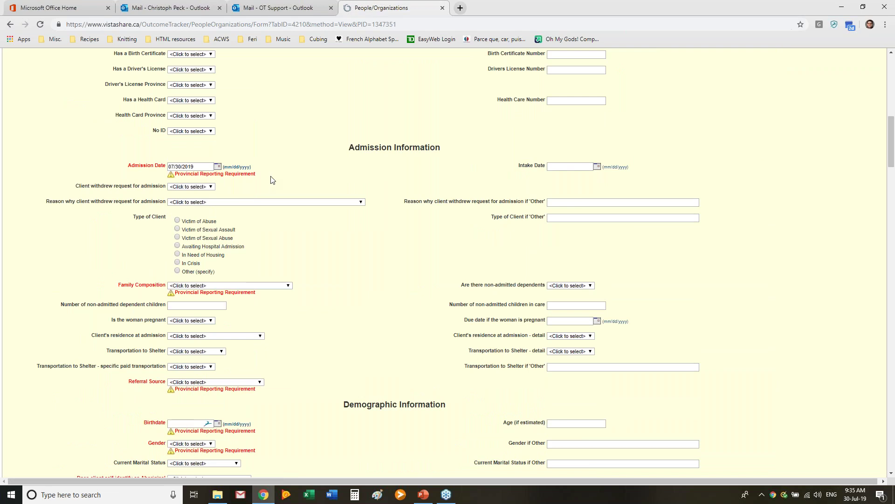
pyautogui.scroll(-3, 273, 180)
pyautogui.click(233, 146)
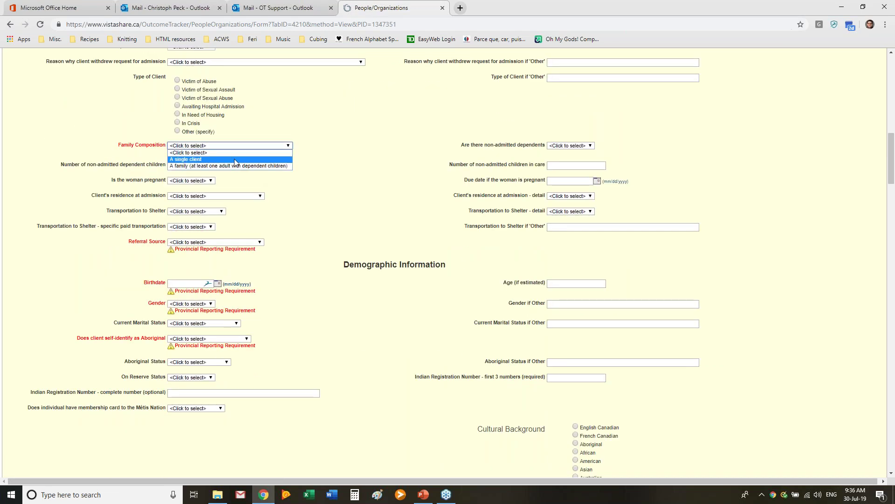
pyautogui.click(235, 160)
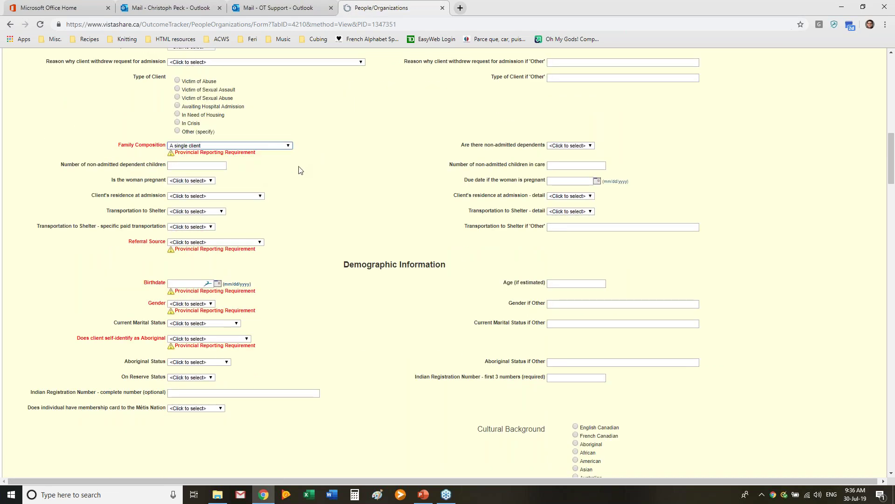
pyautogui.scroll(-2, 300, 168)
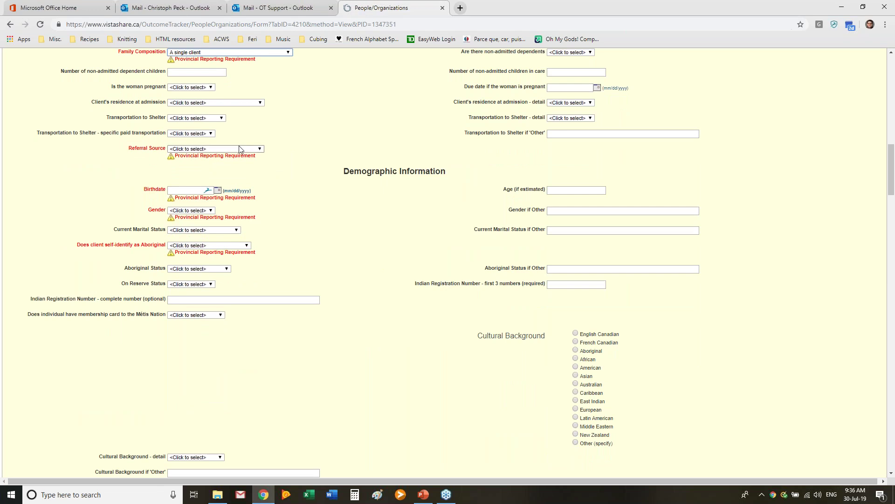
pyautogui.click(239, 148)
pyautogui.click(224, 189)
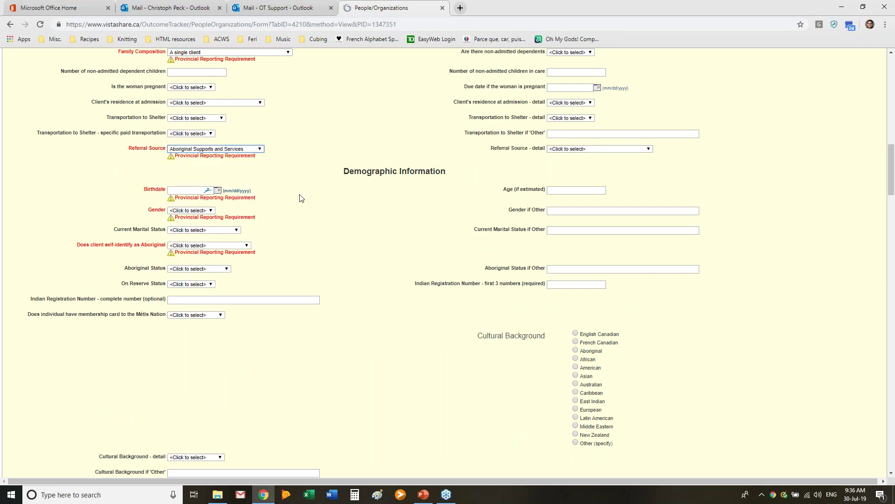
# Step: Enter the client's birthdate and set Gender to Female in the Demographic Information section
pyautogui.click(217, 191)
pyautogui.click(223, 202)
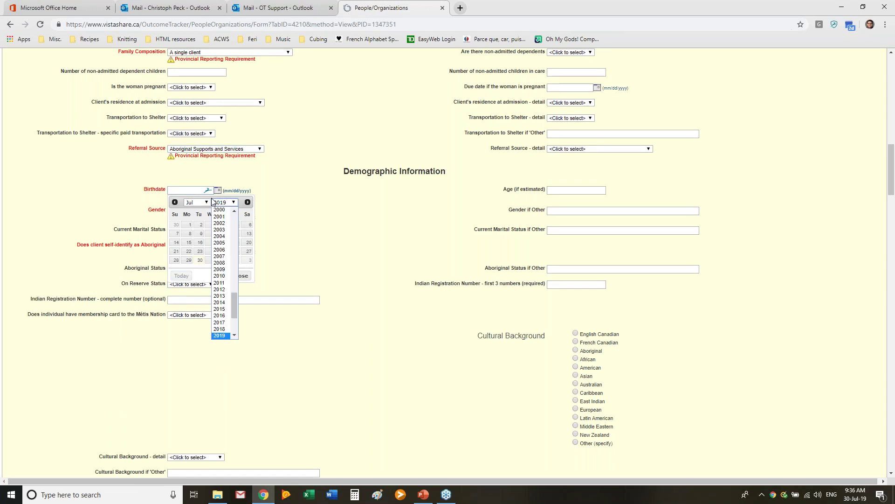
pyautogui.click(215, 226)
pyautogui.click(211, 224)
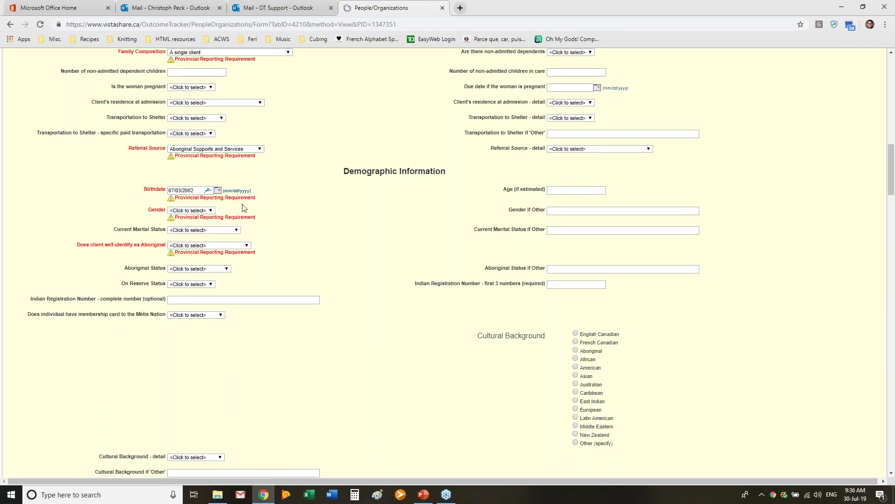
pyautogui.click(207, 213)
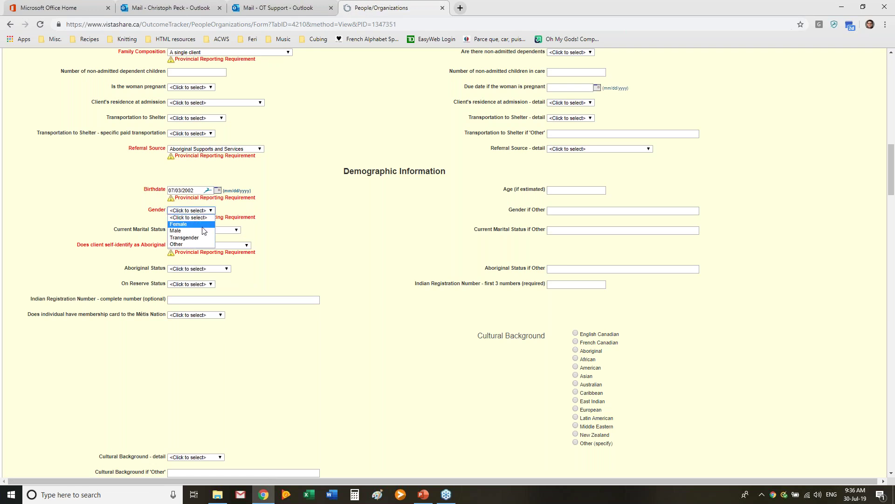
pyautogui.click(205, 225)
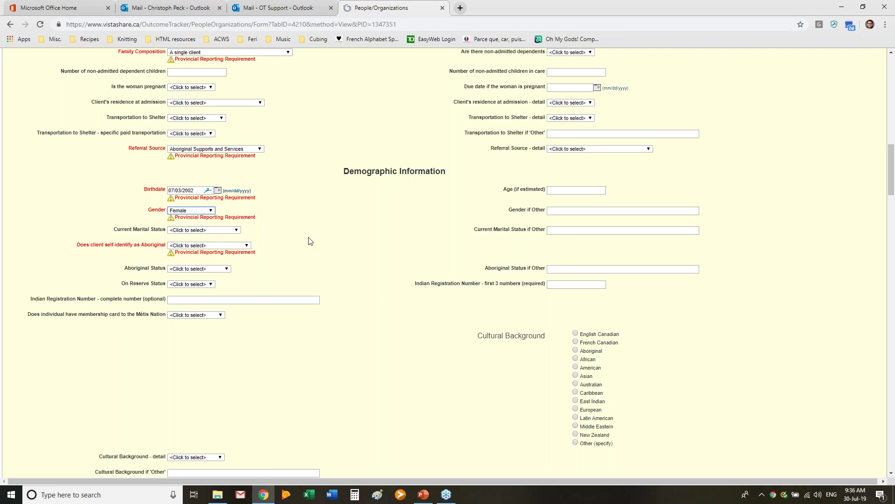
# Step: Record that the client does not self-identify as Aboriginal and was born in Canada
pyautogui.scroll(-3, 268, 168)
pyautogui.click(209, 105)
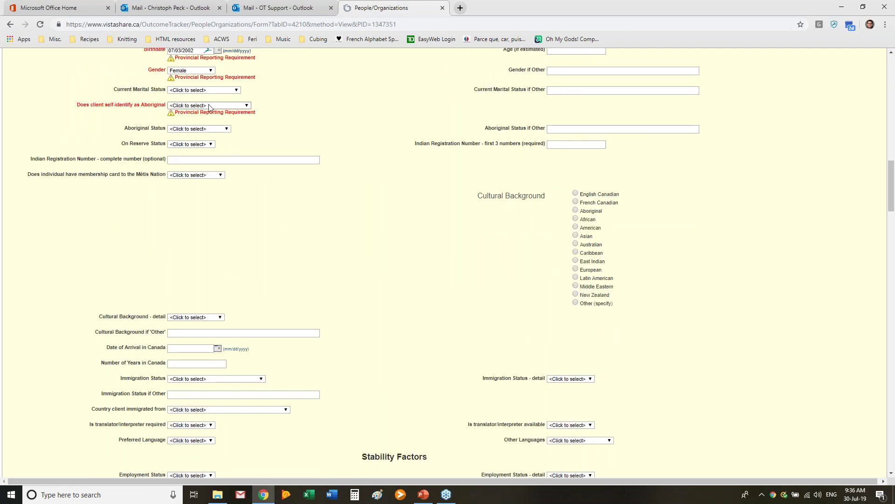
pyautogui.click(205, 124)
pyautogui.click(203, 127)
pyautogui.click(196, 138)
# Step: Set the past shelter stay question in the Abuse History section to No
pyautogui.scroll(-20, 306, 186)
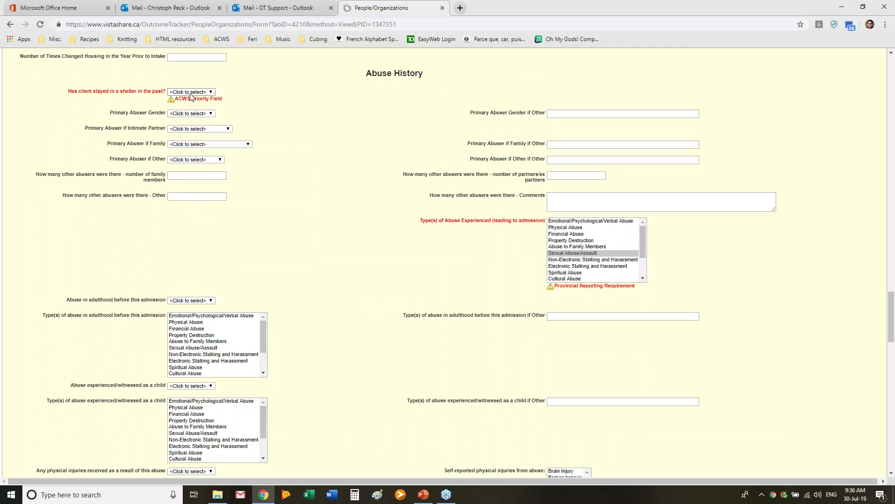
pyautogui.click(194, 94)
pyautogui.click(191, 113)
# Step: Select both Emotional/Psychological/Verbal Abuse and Property Destruction as the types of abuse experienced leading to admission
pyautogui.scroll(-1, 339, 233)
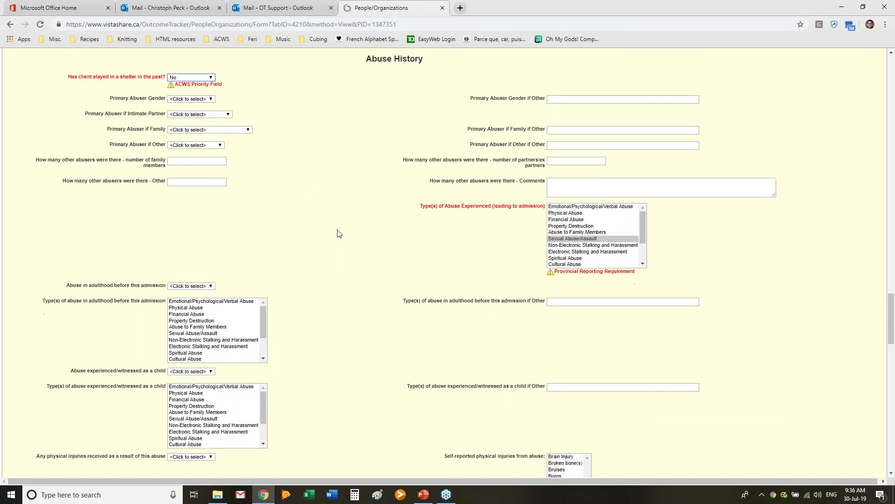
pyautogui.scroll(-20, 339, 233)
pyautogui.scroll(15, 467, 201)
pyautogui.click(588, 201)
pyautogui.click(580, 206)
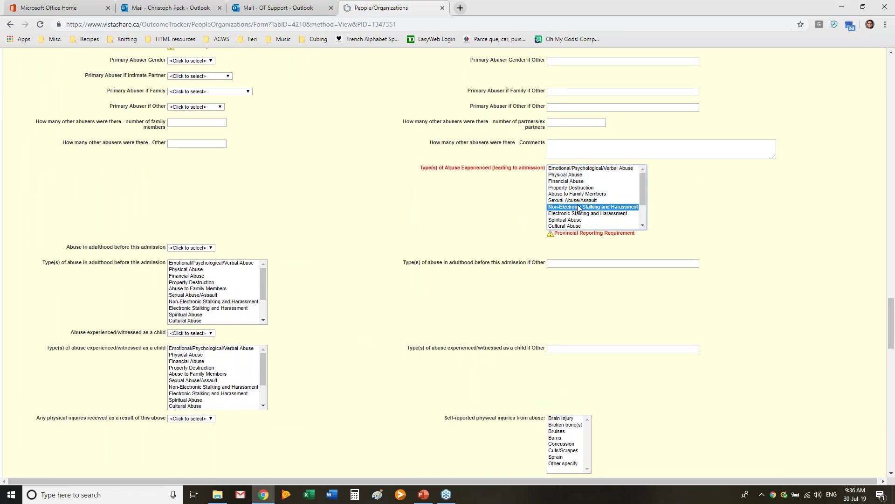
pyautogui.click(197, 105)
pyautogui.click(295, 98)
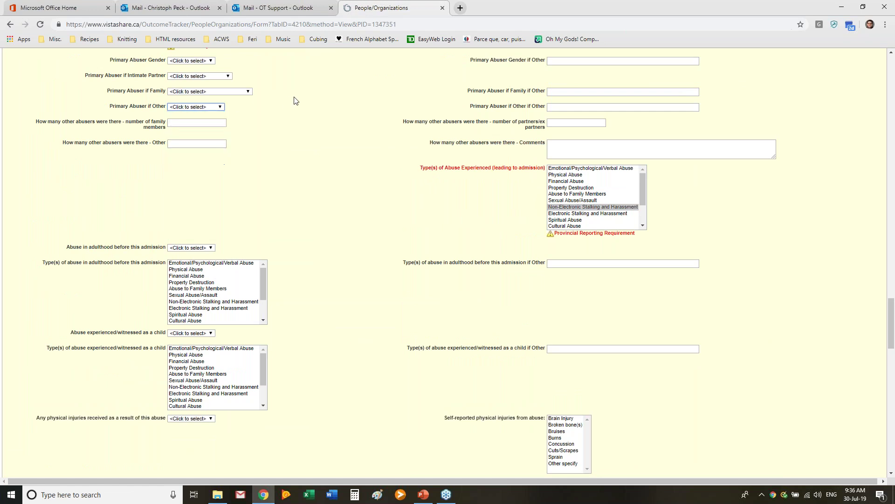
pyautogui.click(566, 189)
pyautogui.click(578, 168)
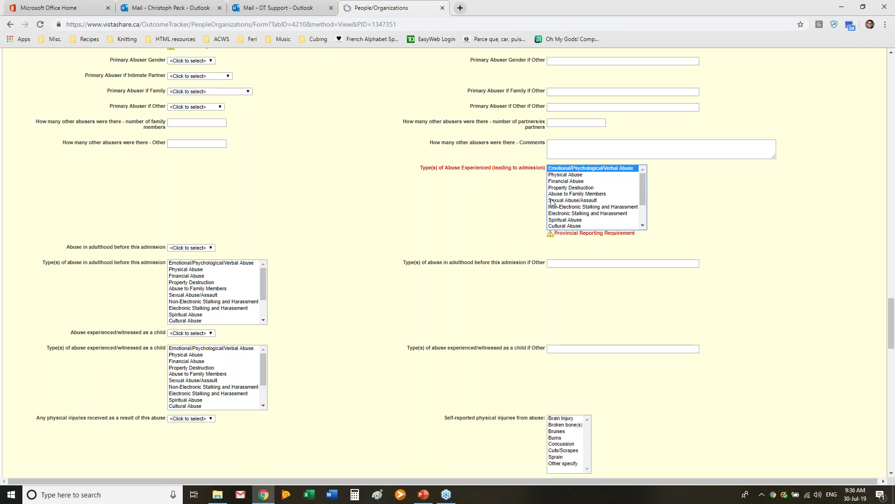
pyautogui.click(504, 194)
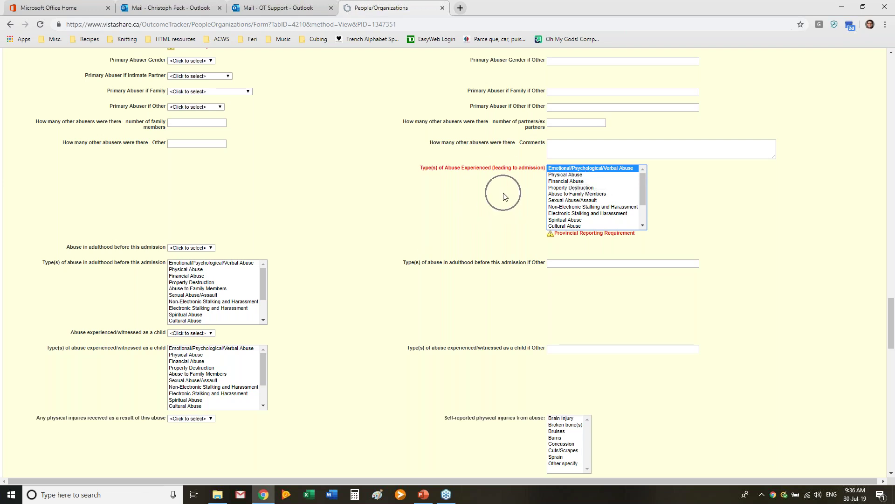
pyautogui.keyDown('ctrl'); pyautogui.click(579, 188); pyautogui.keyUp('ctrl')
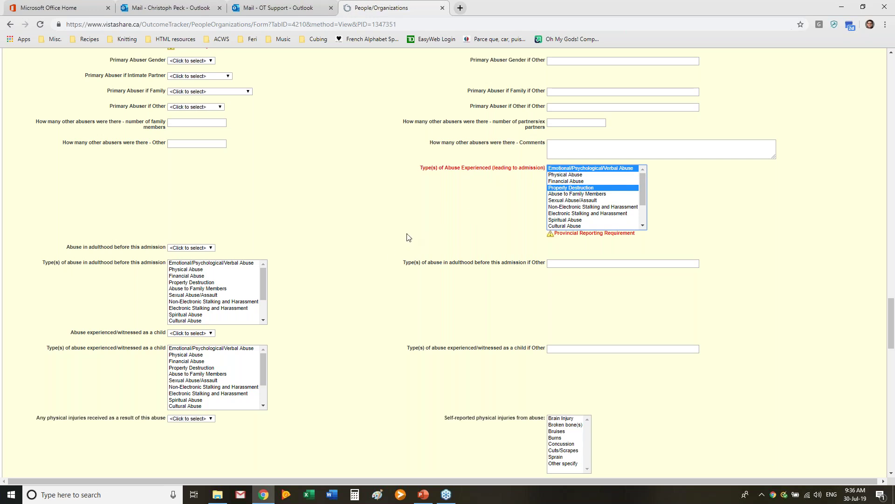
# Step: Examine the choices offered for the Enrollment Link field at the end of the intake form
pyautogui.scroll(-20, 361, 214)
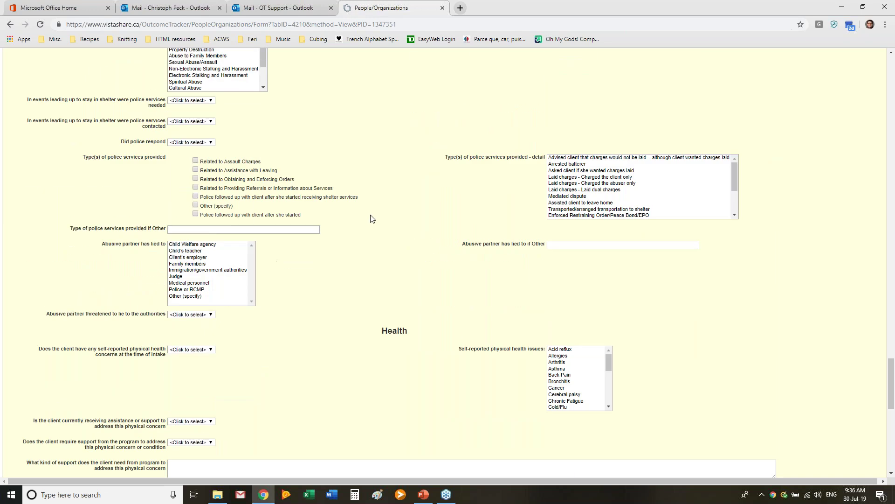
pyautogui.scroll(-2, 384, 222)
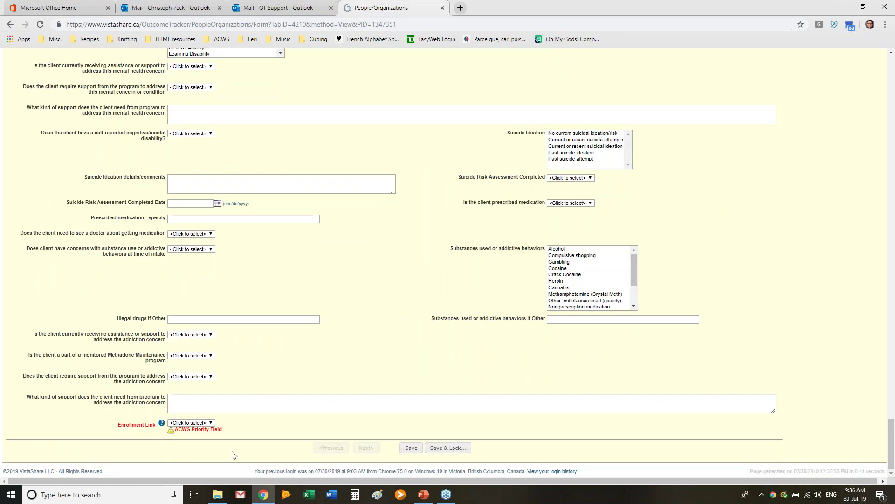
pyautogui.click(195, 424)
pyautogui.click(229, 434)
pyautogui.click(211, 422)
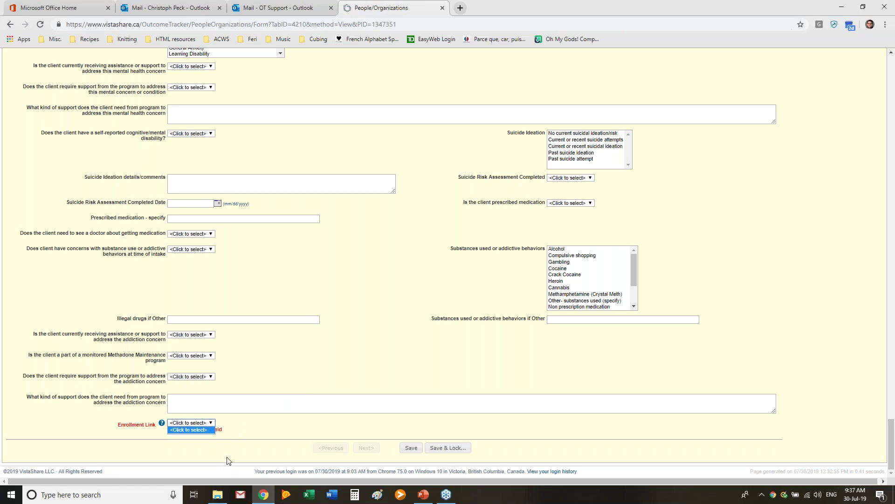
pyautogui.click(239, 431)
pyautogui.click(211, 423)
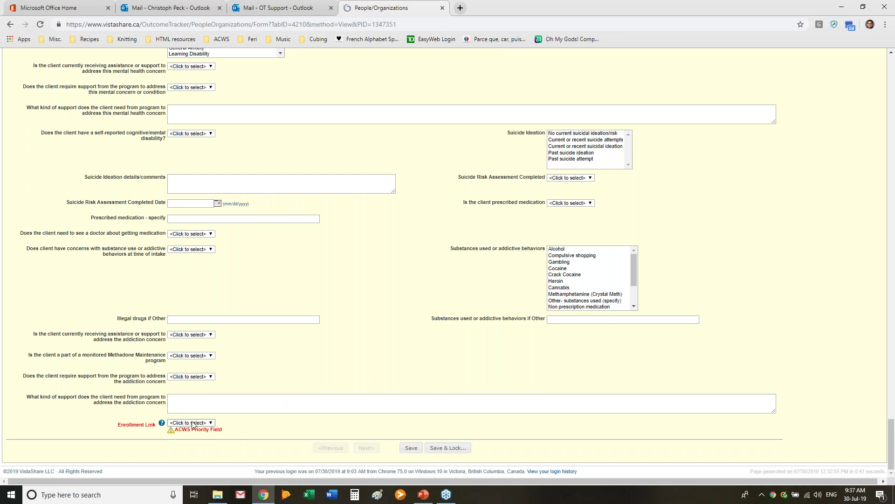
pyautogui.click(254, 436)
pyautogui.click(186, 422)
pyautogui.click(252, 424)
pyautogui.click(205, 423)
pyautogui.click(216, 439)
# Step: Try to save the intake form, and choose a staff member in the required field for the name of staff filling out the form
pyautogui.click(410, 449)
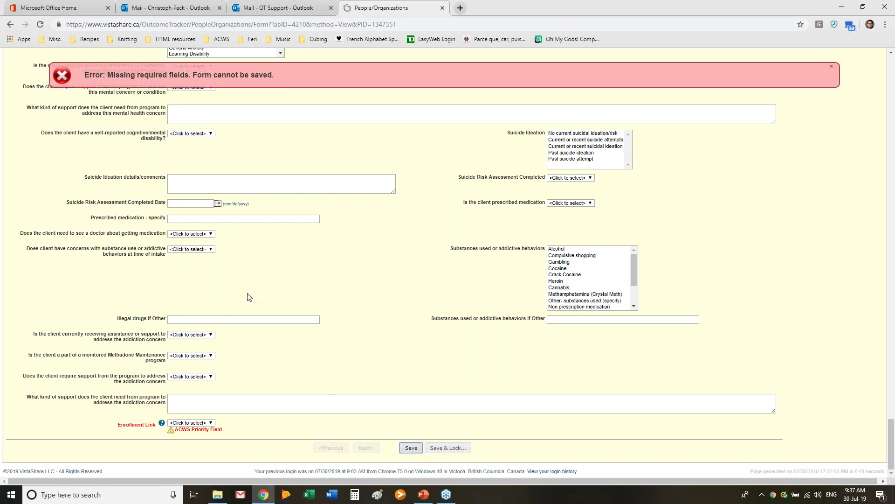
pyautogui.scroll(20, 247, 297)
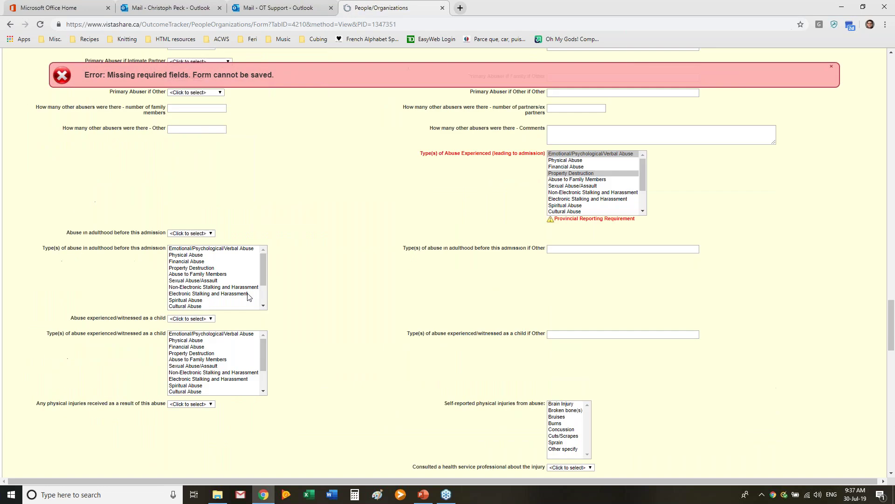
pyautogui.scroll(-4, 254, 294)
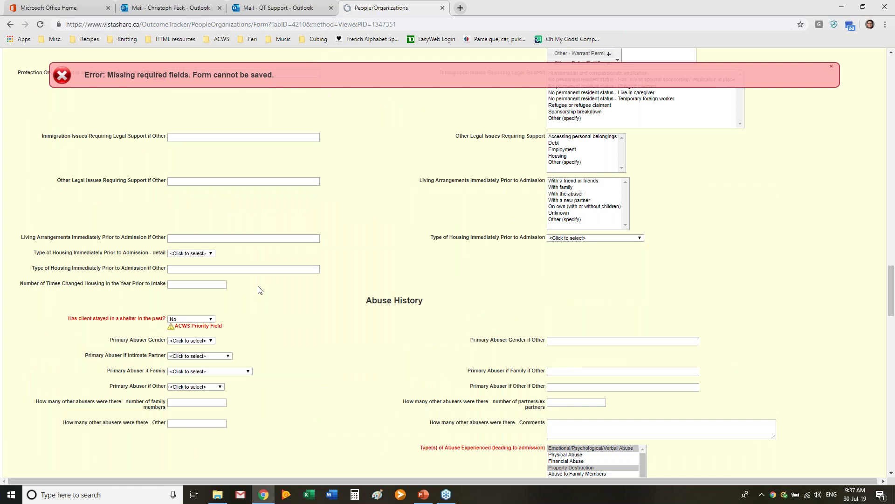
pyautogui.scroll(15, 229, 286)
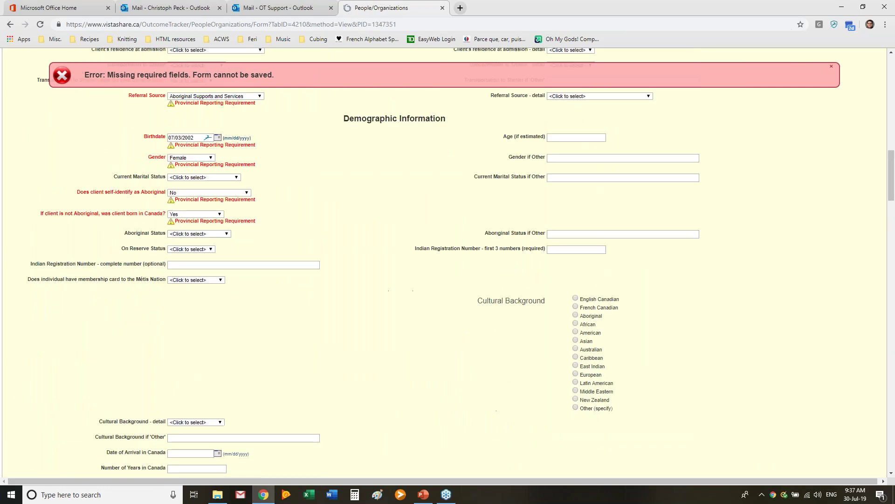
pyautogui.scroll(2, 448, 261)
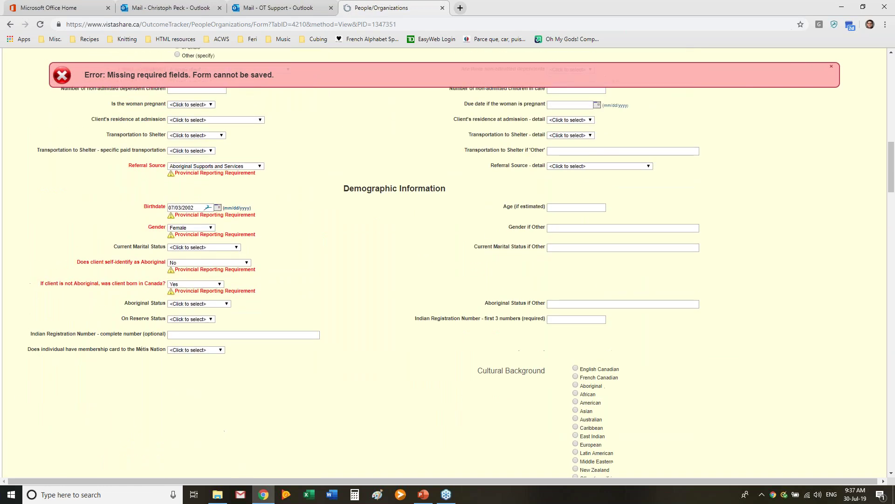
pyautogui.scroll(5, 200, 303)
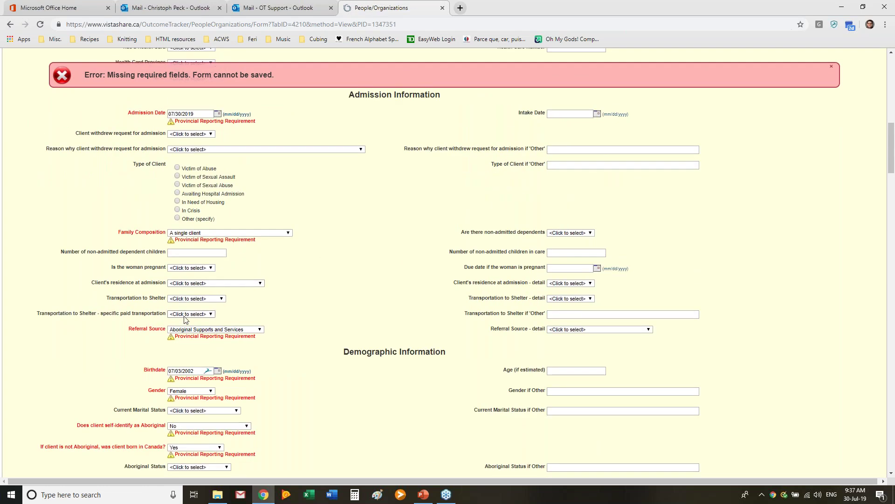
pyautogui.scroll(10, 200, 303)
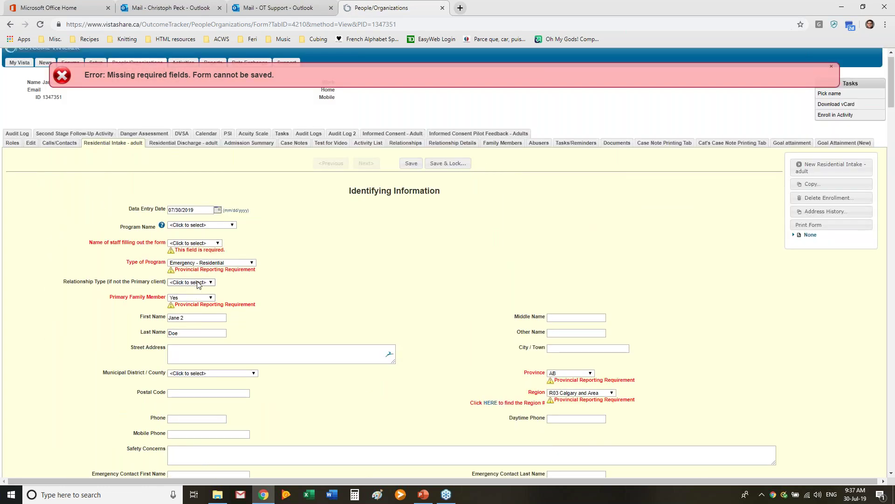
pyautogui.click(211, 243)
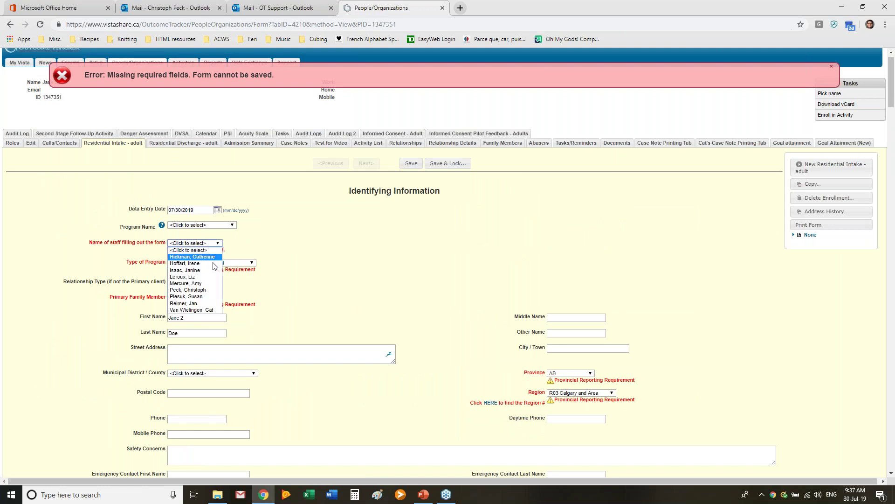
pyautogui.click(210, 284)
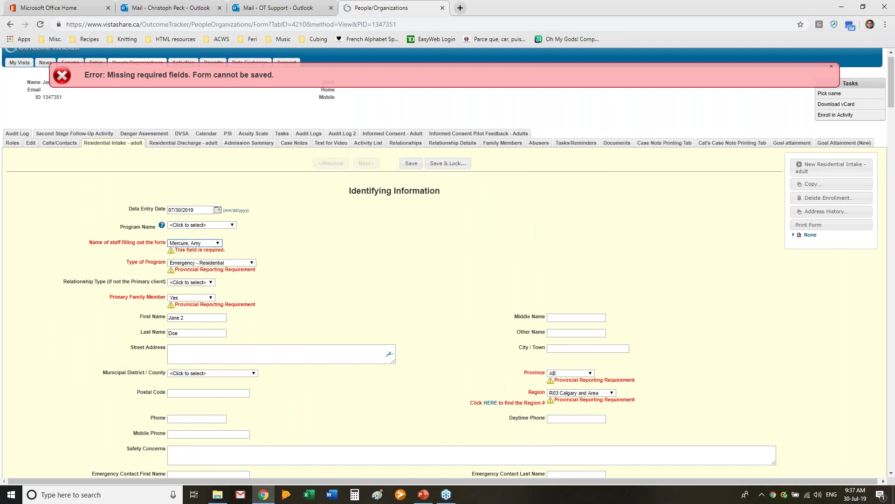
# Step: Change the name of staff filling out the form to the staff member currently logged in, and save the intake form
pyautogui.press('p')
pyautogui.click(412, 163)
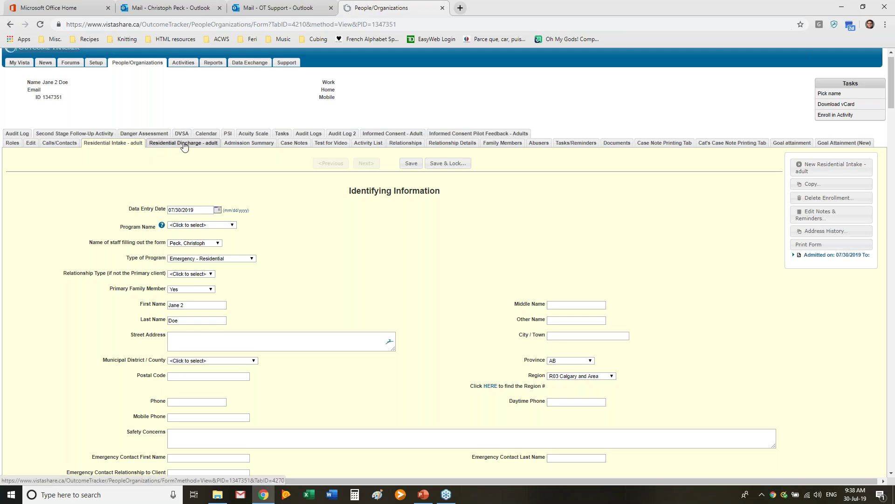
# Step: Open the Residential Discharge - adult form for the 07/30/2019 admission, comparing its enrollment options with those of the Residential Intake - adult form
pyautogui.click(184, 144)
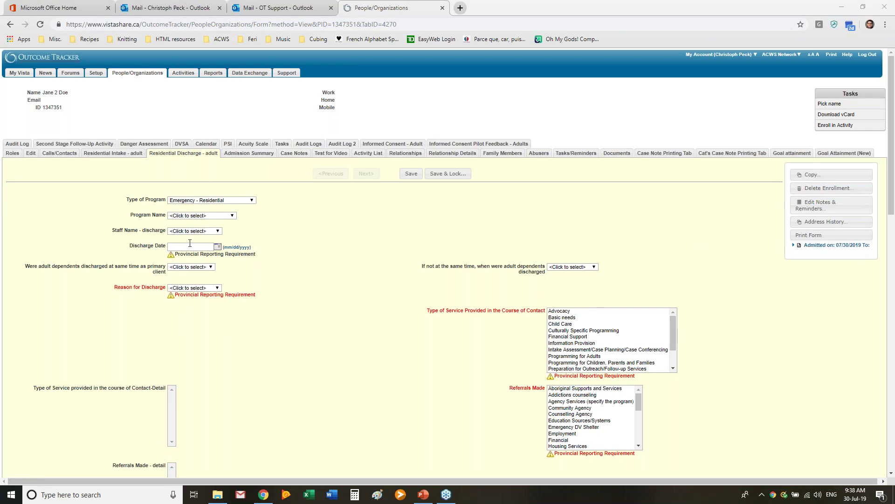
pyautogui.click(851, 245)
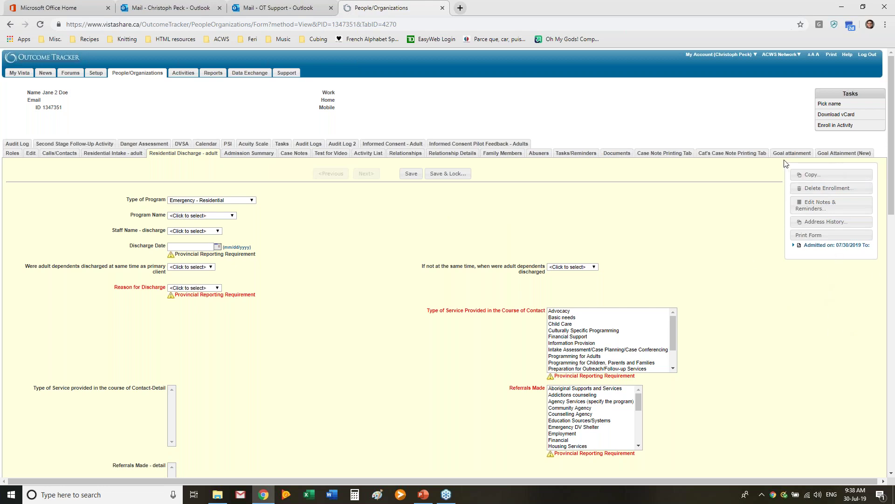
pyautogui.click(105, 154)
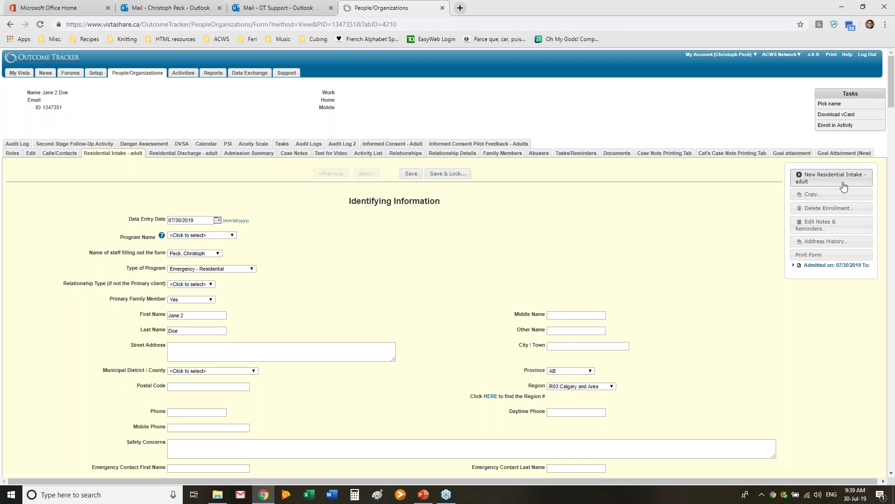
pyautogui.click(168, 159)
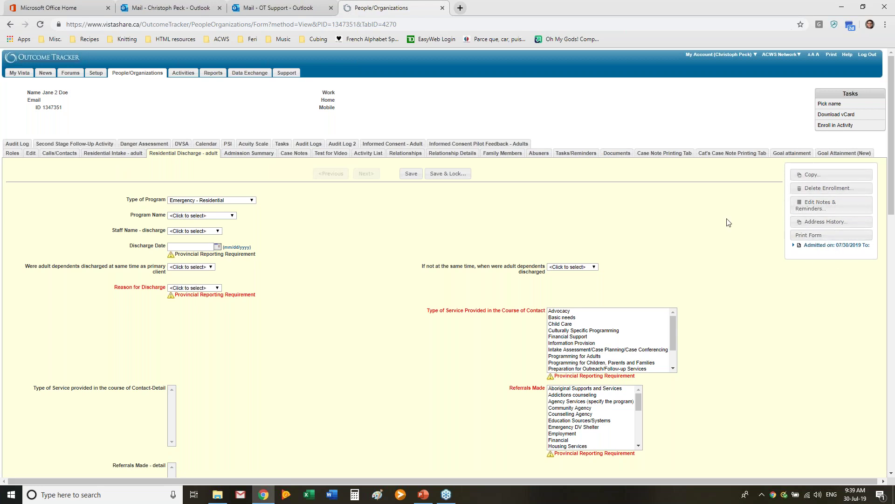
pyautogui.click(852, 193)
pyautogui.click(835, 246)
pyautogui.click(851, 247)
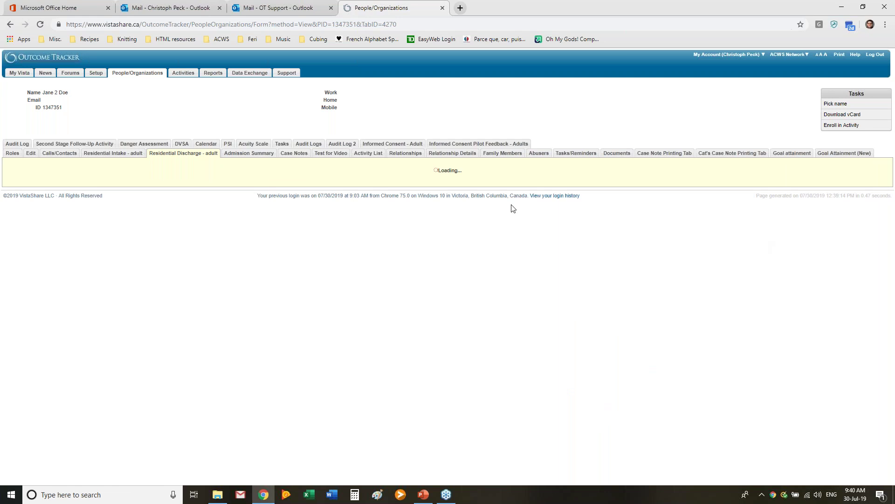
# Step: Set the Reason for Discharge to Chose to leave, with "Another program was found to be better suited to client's needs" as the client's reason
pyautogui.click(209, 288)
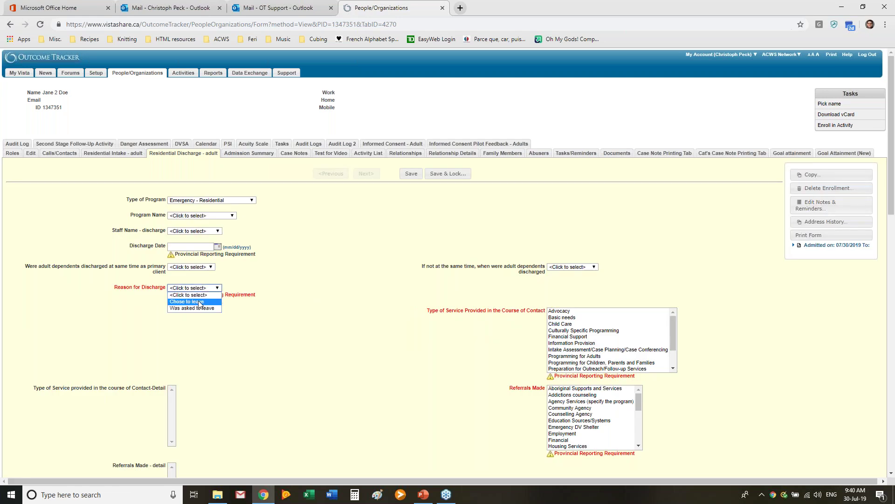
pyautogui.click(197, 304)
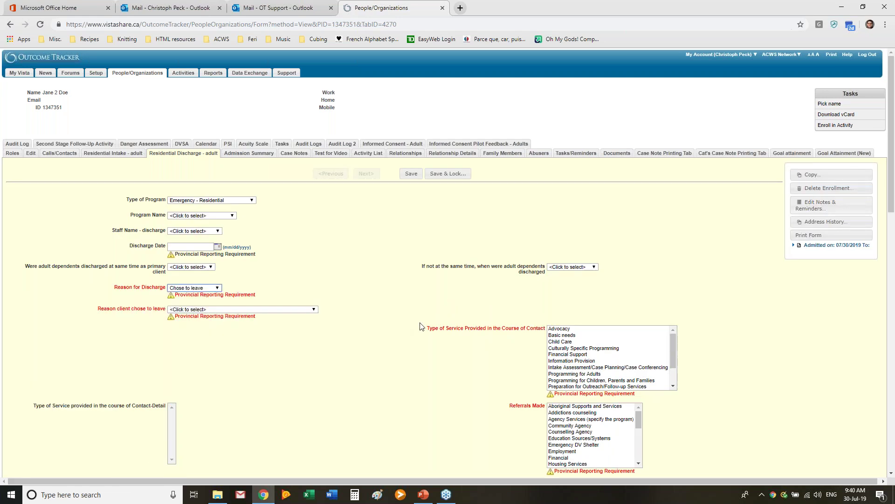
pyautogui.scroll(-1, 421, 326)
pyautogui.scroll(-3, 421, 326)
pyautogui.click(257, 170)
pyautogui.click(282, 183)
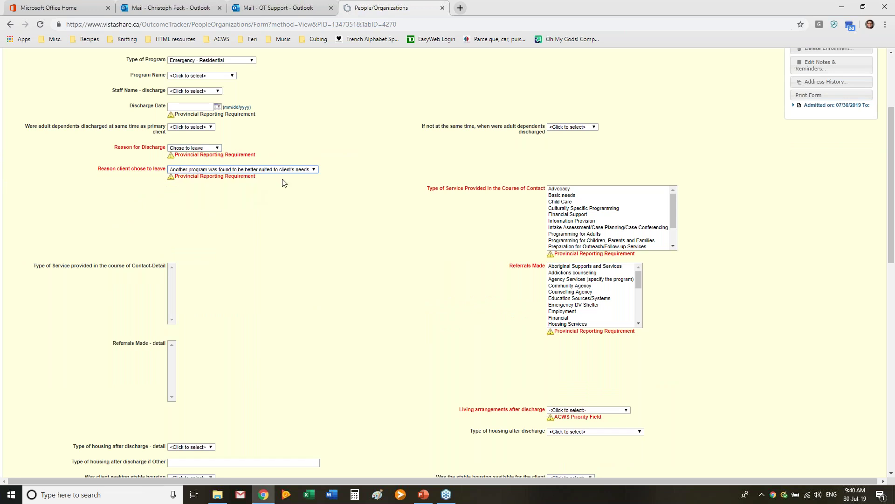
# Step: Select Information Provision as the type of service provided and Community Agency as the referral made
pyautogui.click(573, 221)
pyautogui.click(570, 286)
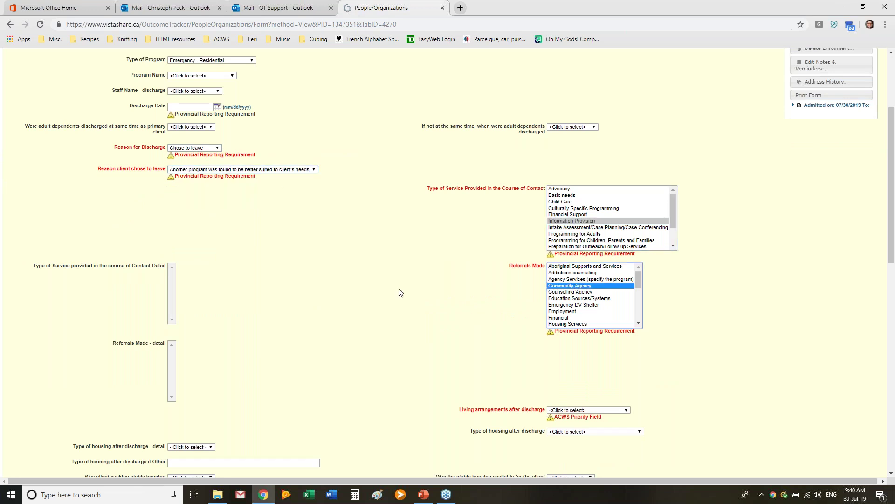
# Step: Set the living arrangements after discharge to Returning to abuser, with "Still has hope for the relationship" as the reason
pyautogui.scroll(-4, 359, 302)
pyautogui.click(586, 223)
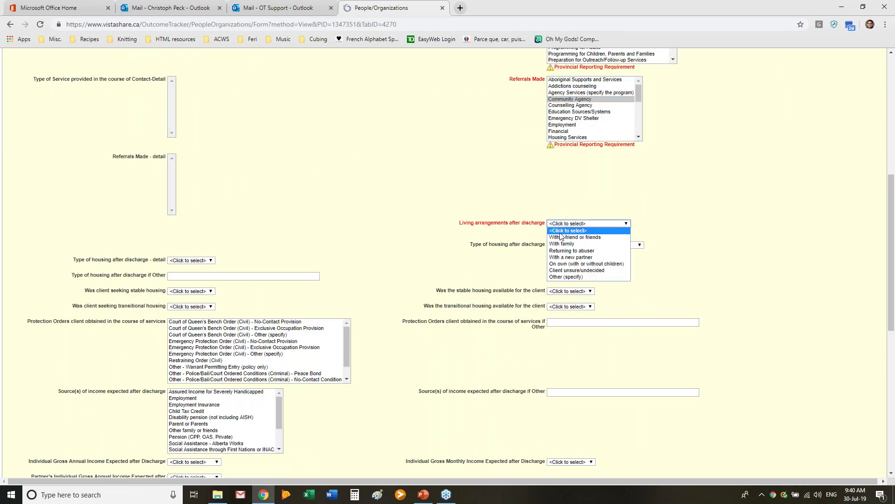
pyautogui.click(552, 253)
pyautogui.click(558, 262)
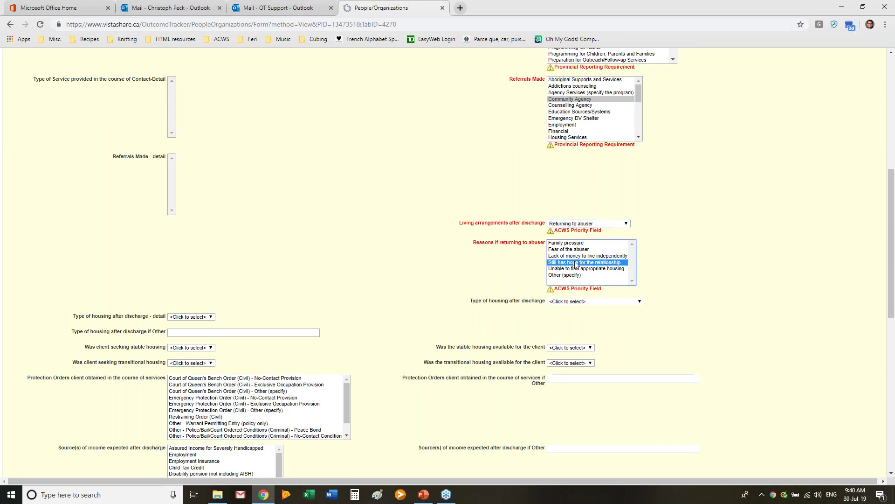
# Step: Review the remaining discharge fields down to the end of the form and save the discharge form
pyautogui.scroll(-10, 269, 303)
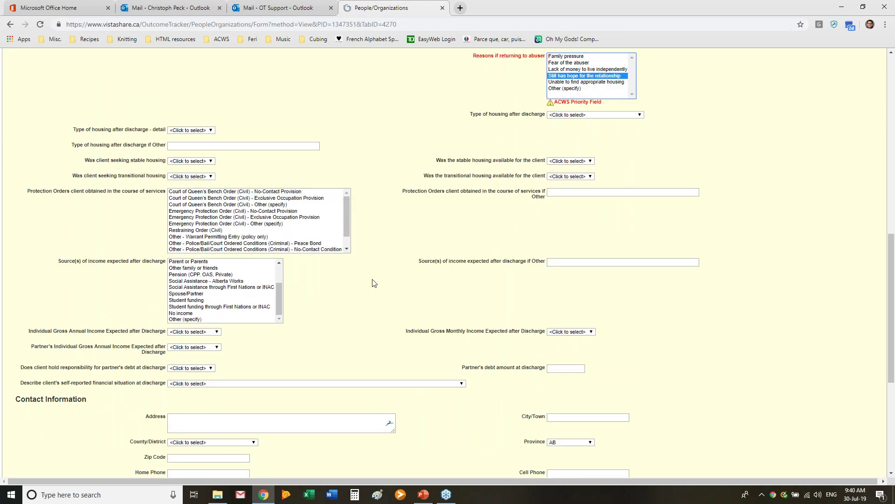
pyautogui.scroll(-3, 376, 289)
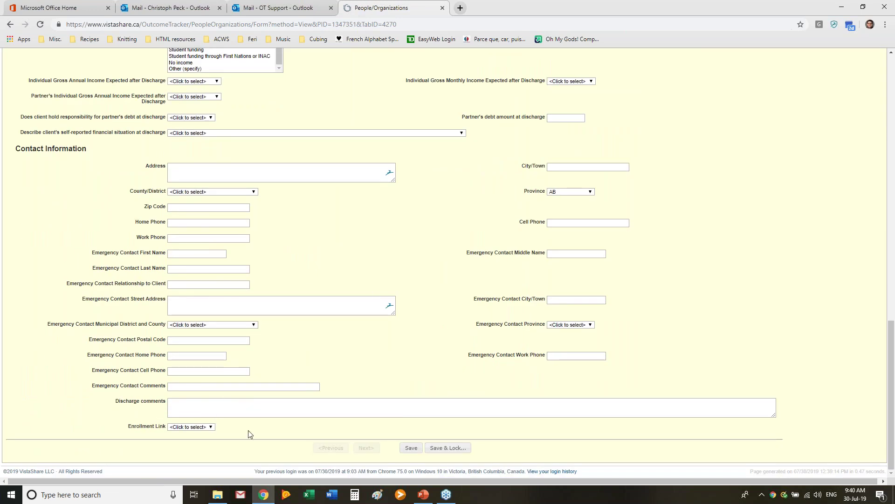
pyautogui.click(411, 448)
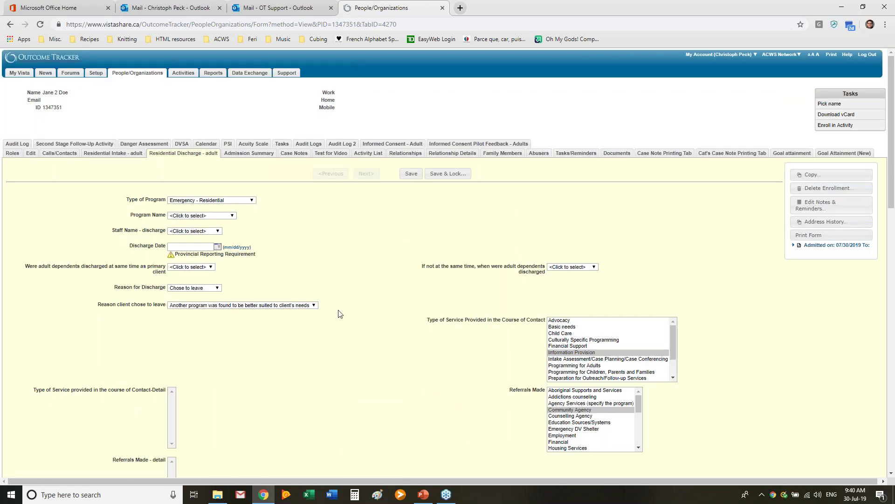
# Step: Set the Discharge Date to 08/01/2019 and save the discharge form with that date
pyautogui.click(218, 247)
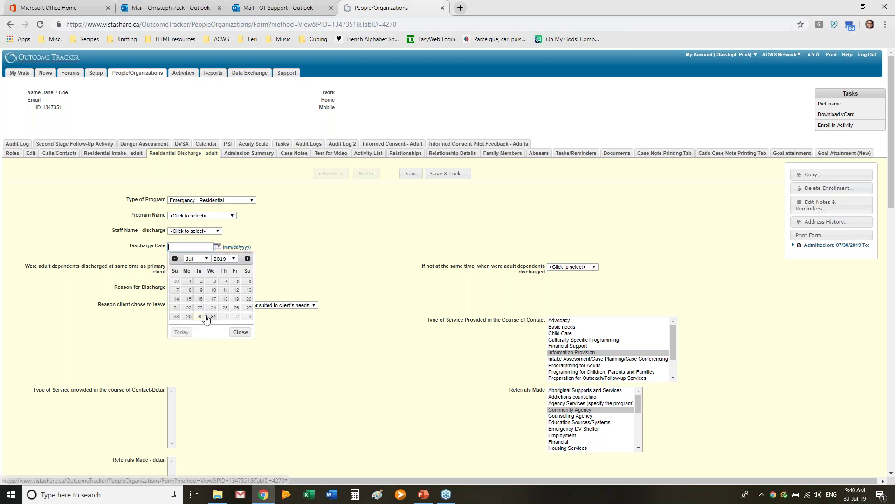
pyautogui.click(226, 317)
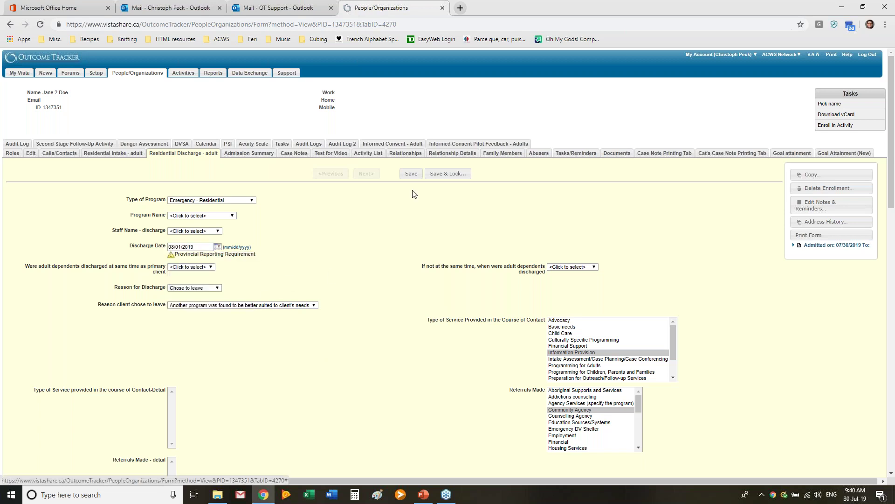
pyautogui.click(411, 174)
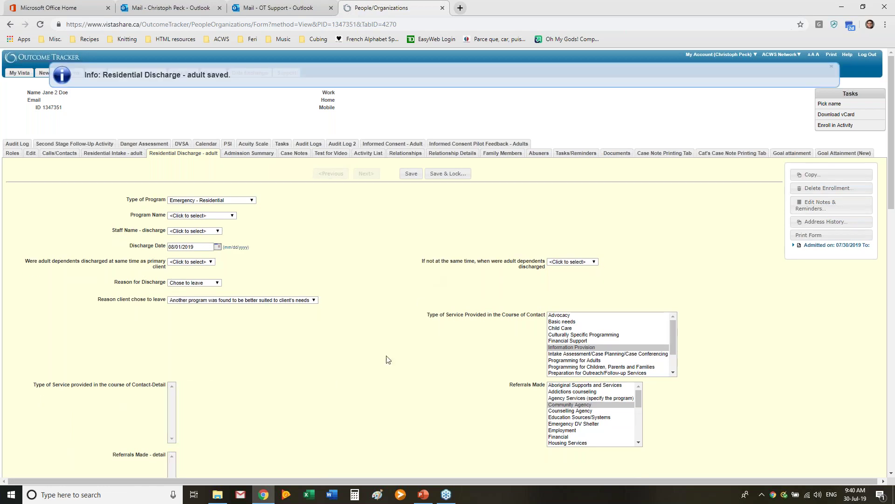
# Step: Switch to the PowerPoint training presentation and show the Common Data Errors slide
pyautogui.click(423, 494)
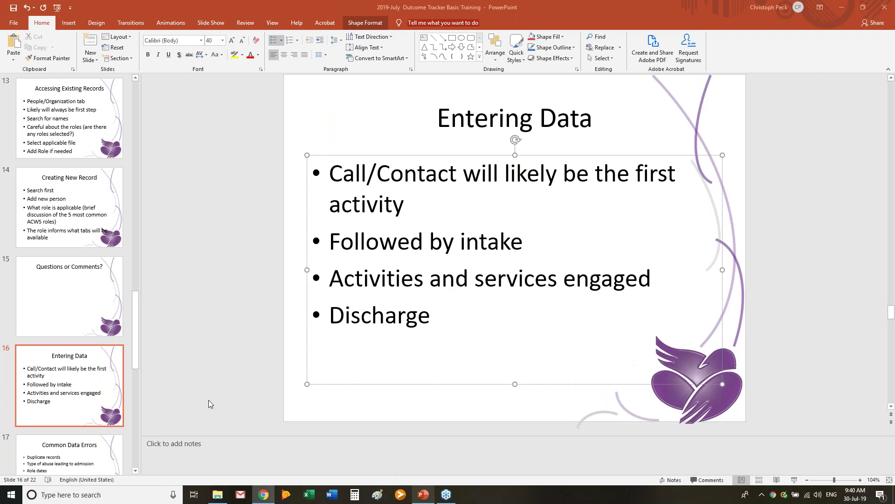
pyautogui.click(78, 461)
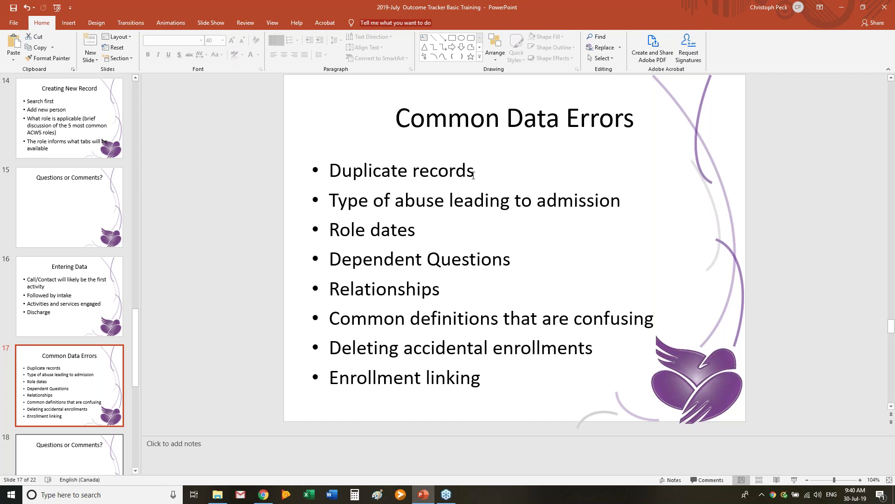
# Step: Switch to Outcome Tracker in Chrome and submit a new person with an existing client's first and last name and the Caller role
pyautogui.click(262, 495)
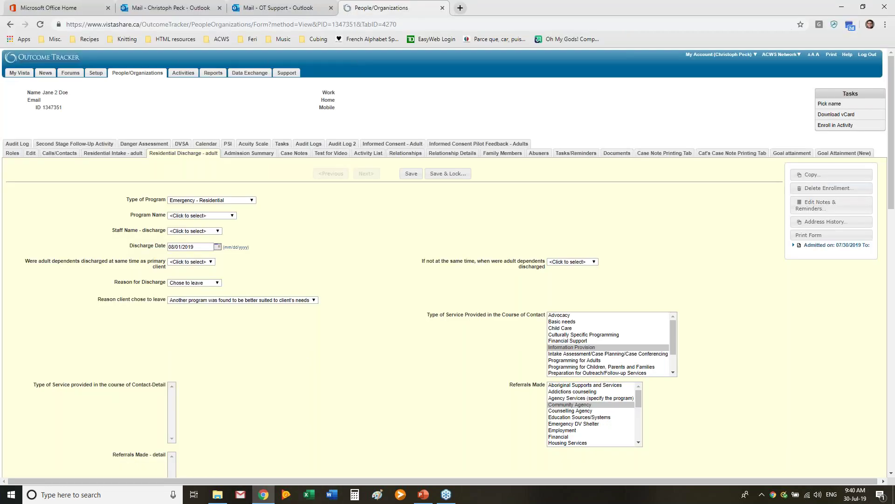
pyautogui.click(134, 76)
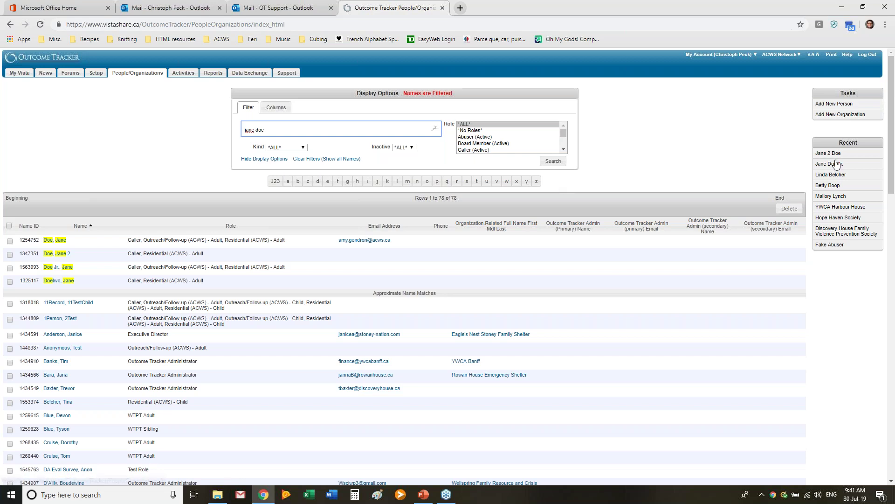
pyautogui.click(850, 105)
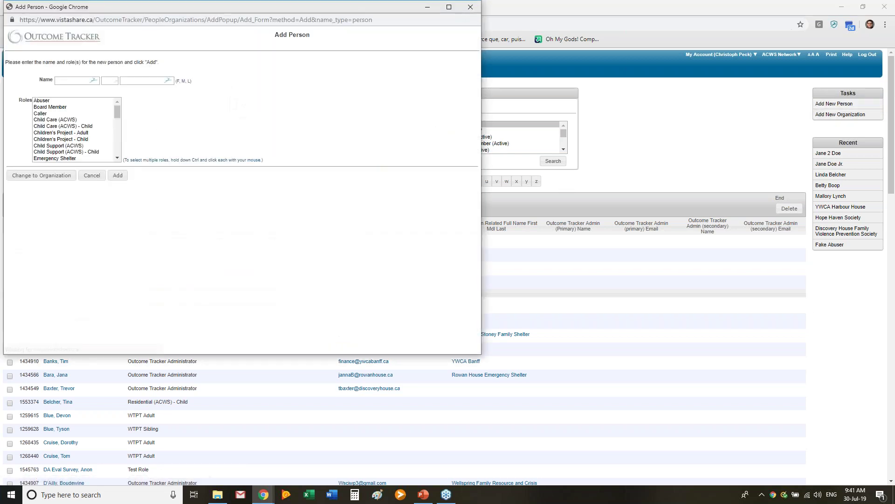
pyautogui.click(67, 82)
pyautogui.write('jane doe')
pyautogui.tripleClick(69, 82)
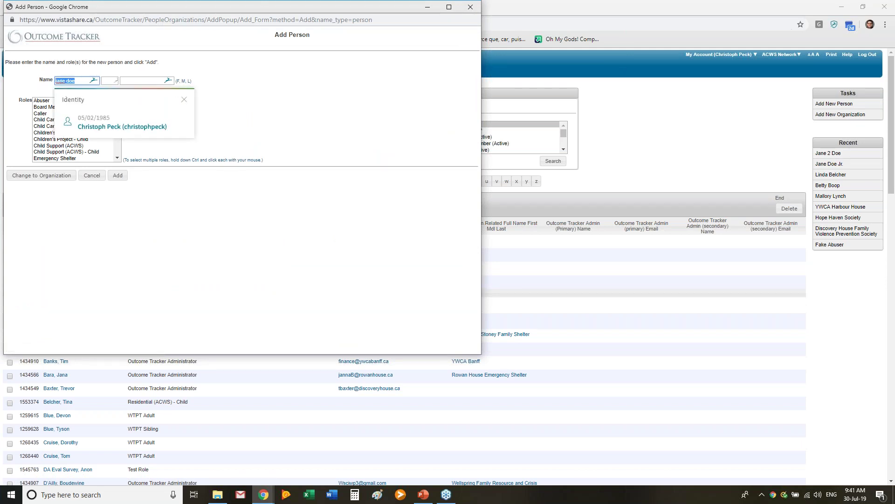
pyautogui.write('jane')
pyautogui.click(139, 80)
pyautogui.write('doe')
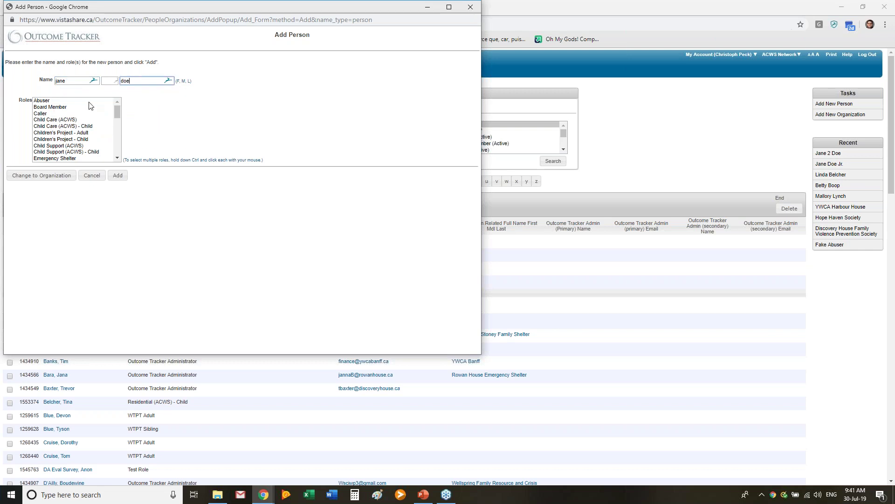
pyautogui.click(44, 114)
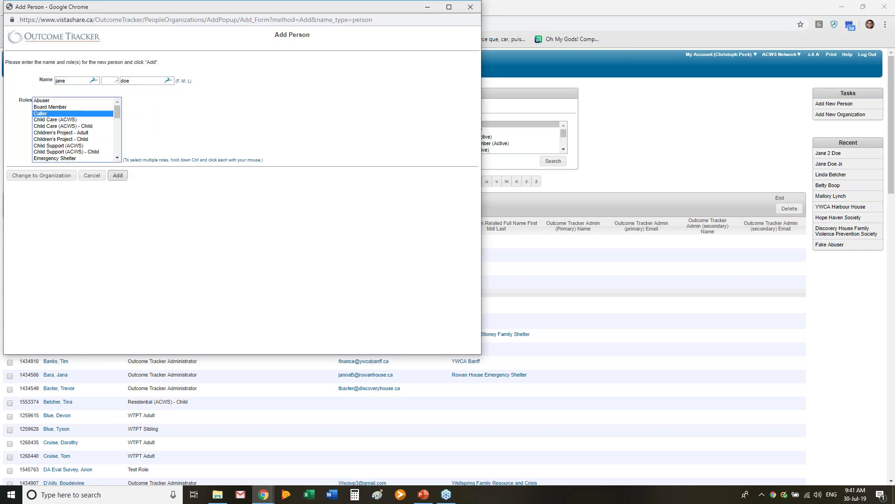
pyautogui.click(117, 175)
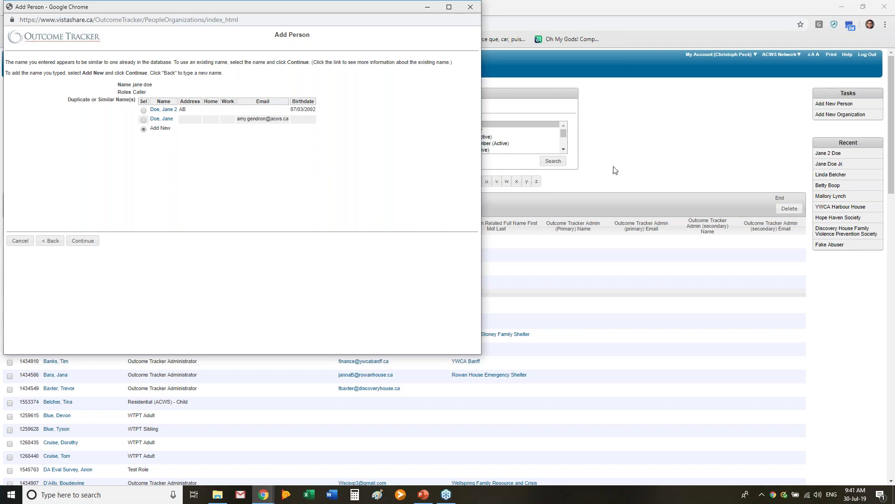
# Step: Examine the duplicate or similar names in the Add Person window, and switch to the Common Data Errors slide in PowerPoint
pyautogui.click(547, 129)
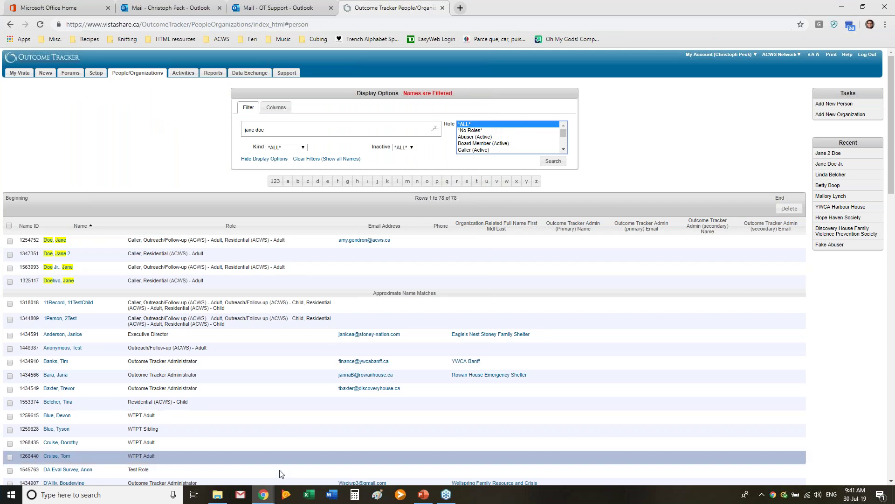
pyautogui.click(263, 494)
pyautogui.click(314, 467)
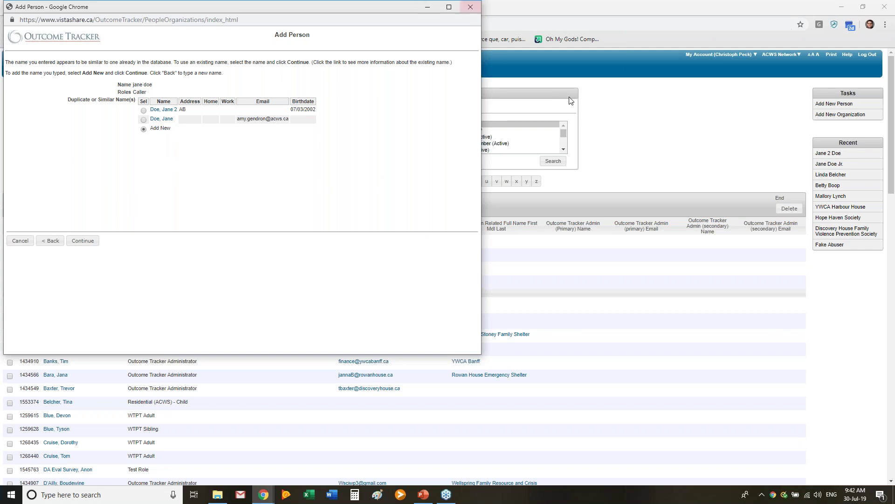
pyautogui.click(526, 125)
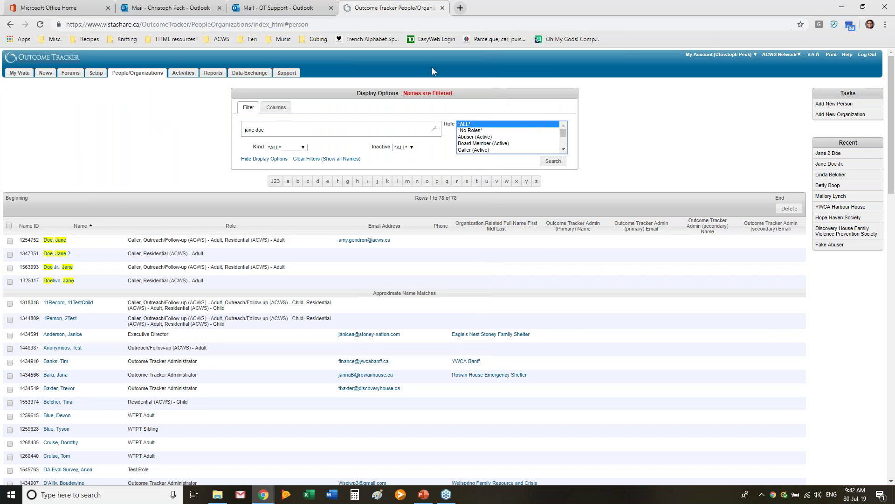
pyautogui.click(423, 494)
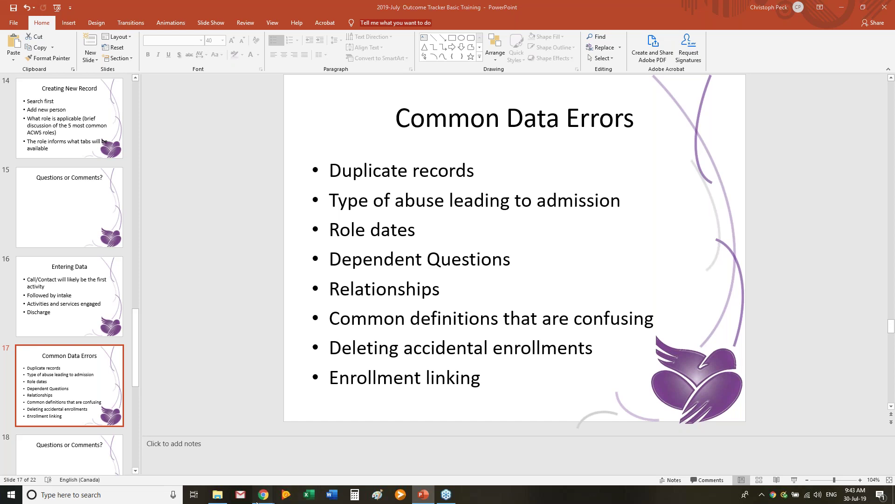
# Step: Switch to Outcome Tracker in Chrome and open the existing client's Residential Intake - adult form
pyautogui.moveTo(263, 493)
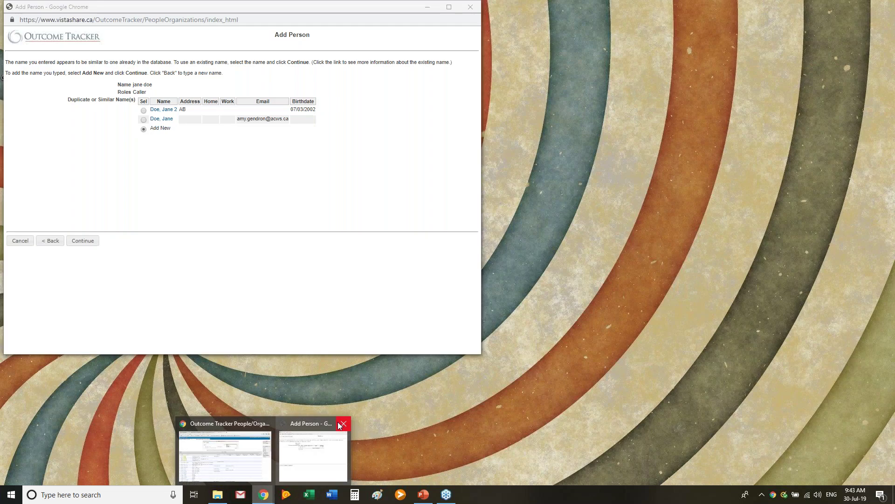
pyautogui.click(224, 457)
pyautogui.click(60, 254)
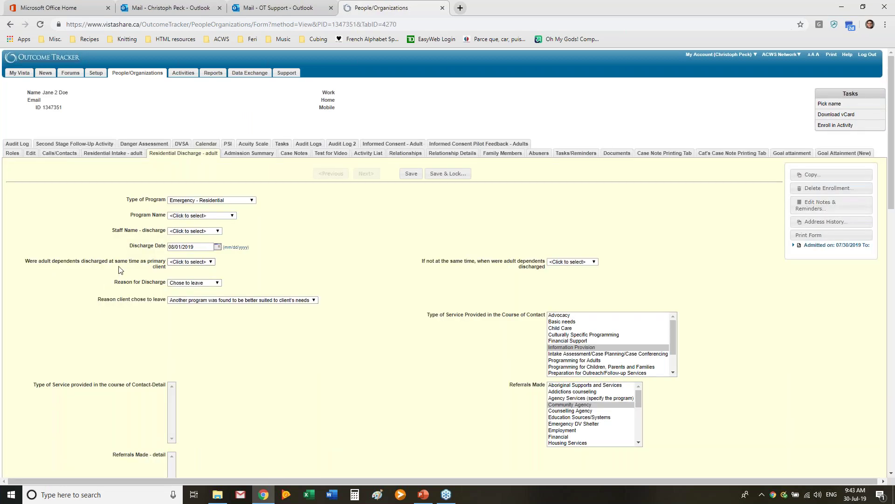
pyautogui.click(107, 155)
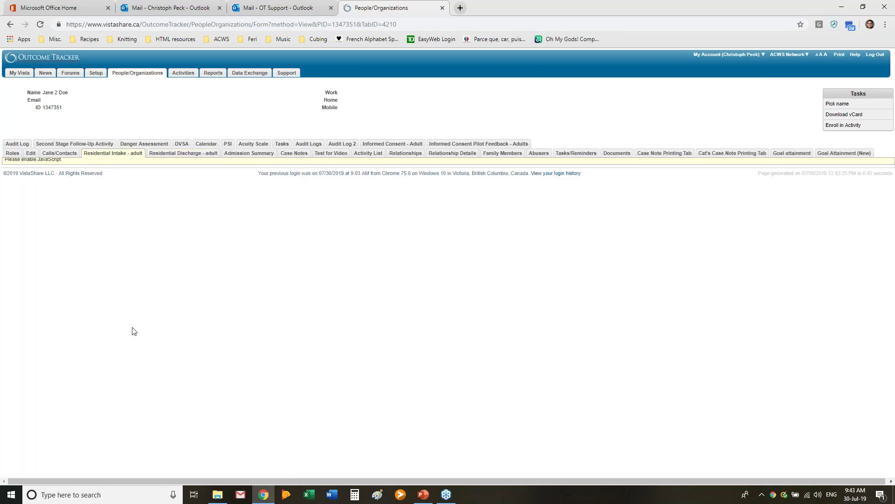
# Step: Search the intake form for "type(s" to locate the Type(s) of Abuse Experienced (leading to admission) field
pyautogui.scroll(-20, 485, 277)
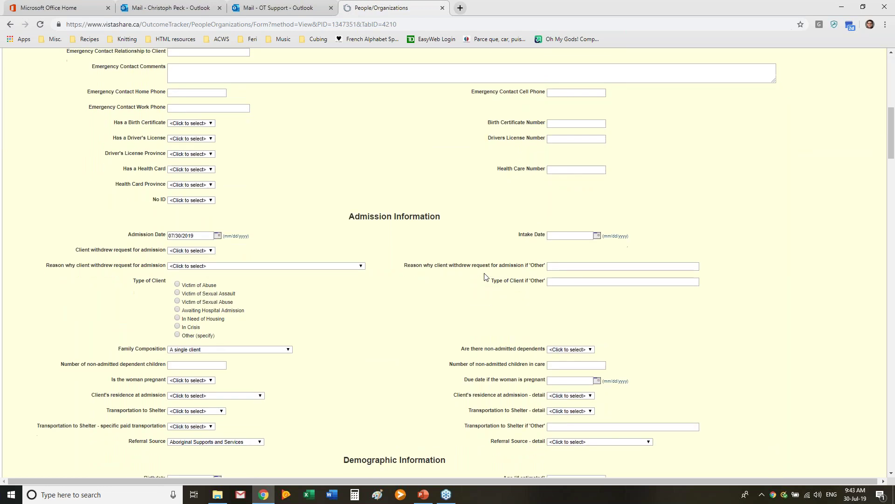
pyautogui.scroll(-20, 483, 269)
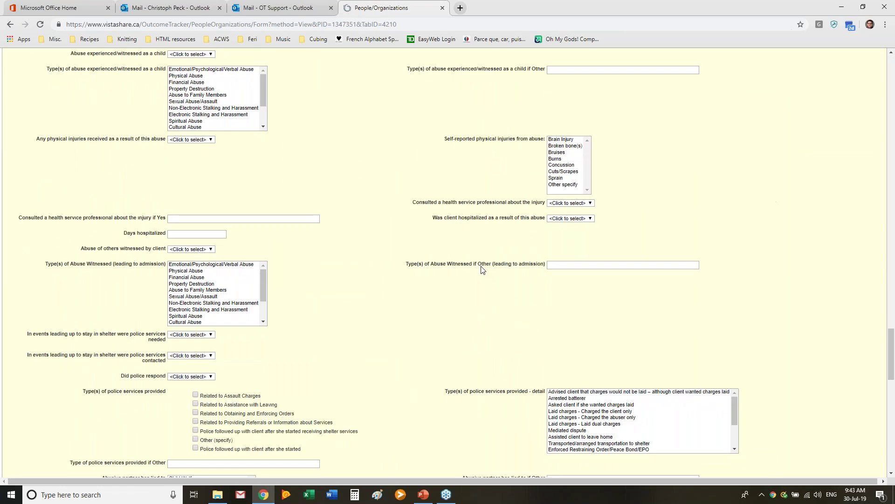
pyautogui.scroll(1, 483, 269)
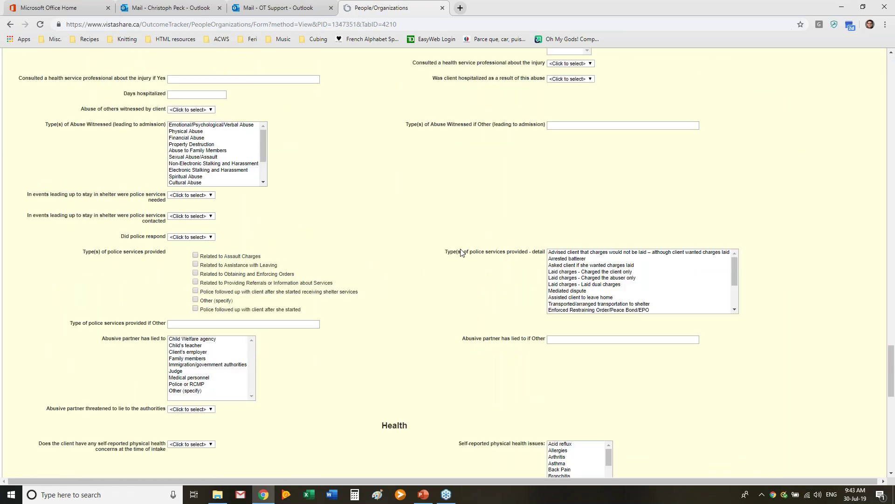
pyautogui.hotkey('ctrl', 'f')
pyautogui.write('typ')
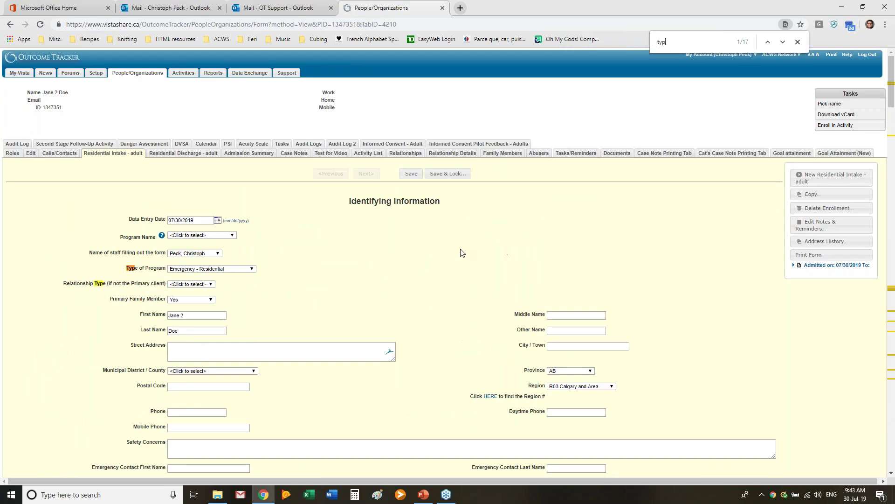
pyautogui.write('e)s')
pyautogui.press('BackSpace')
pyautogui.write('(s')
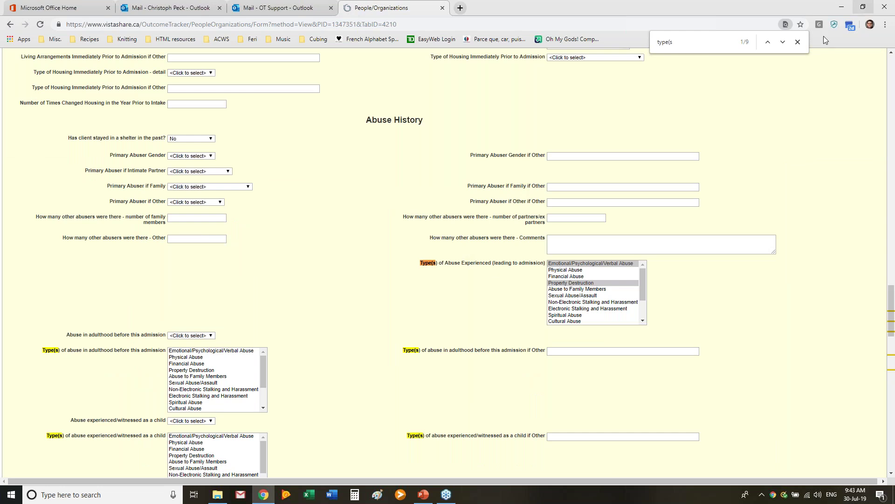
pyautogui.click(798, 42)
pyautogui.scroll(-1, 667, 281)
pyautogui.scroll(-1, 667, 281)
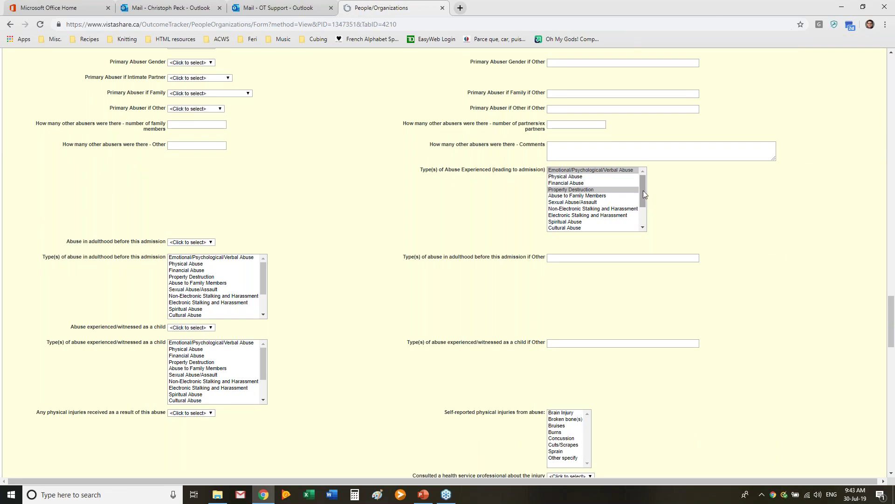
# Step: Deselect Emotional/Psychological/Verbal Abuse and Property Destruction in Type(s) of Abuse Experienced (leading to admission)
pyautogui.moveTo(644, 189)
pyautogui.mouseDown()
pyautogui.moveTo(643, 207)
pyautogui.moveTo(653, 186)
pyautogui.moveTo(647, 231)
pyautogui.moveTo(657, 182)
pyautogui.moveTo(639, 220)
pyautogui.moveTo(655, 184)
pyautogui.mouseUp()
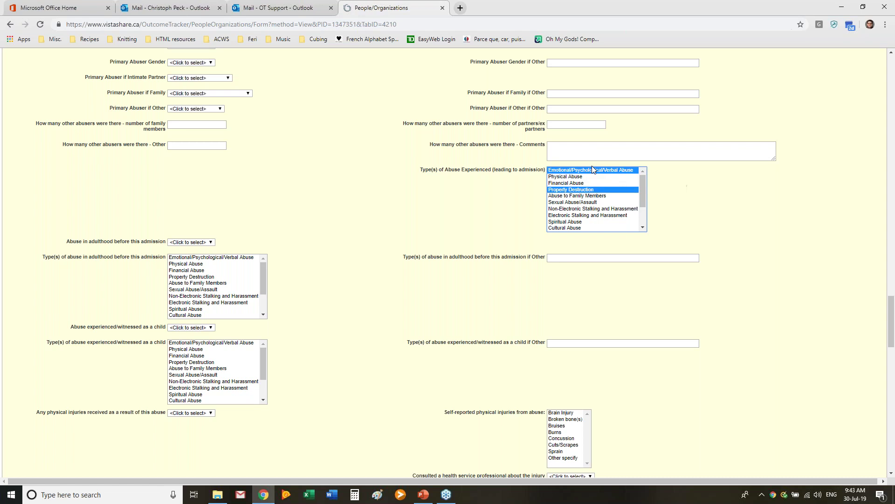
pyautogui.keyDown('ctrl'); pyautogui.click(604, 171); pyautogui.keyUp('ctrl')
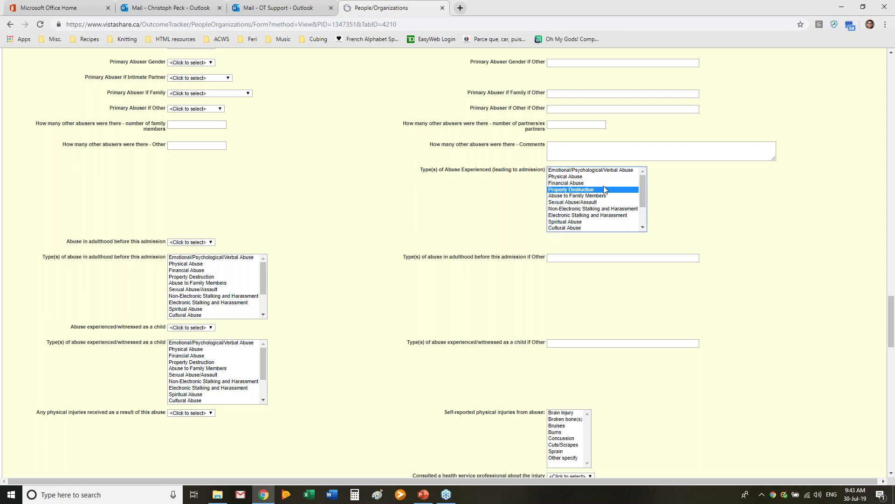
pyautogui.keyDown('ctrl'); pyautogui.click(604, 189); pyautogui.keyUp('ctrl')
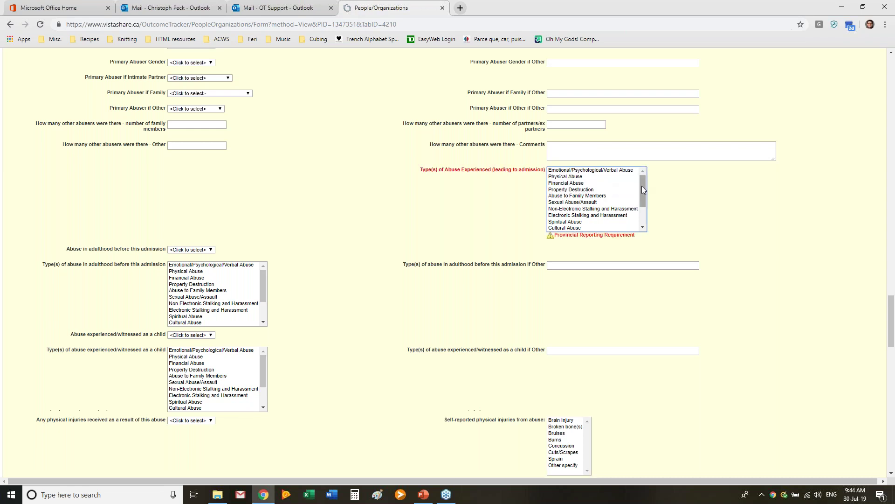
# Step: Examine the full range of options offered for Type(s) of Abuse Experienced (leading to admission)
pyautogui.scroll(-2, 643, 187)
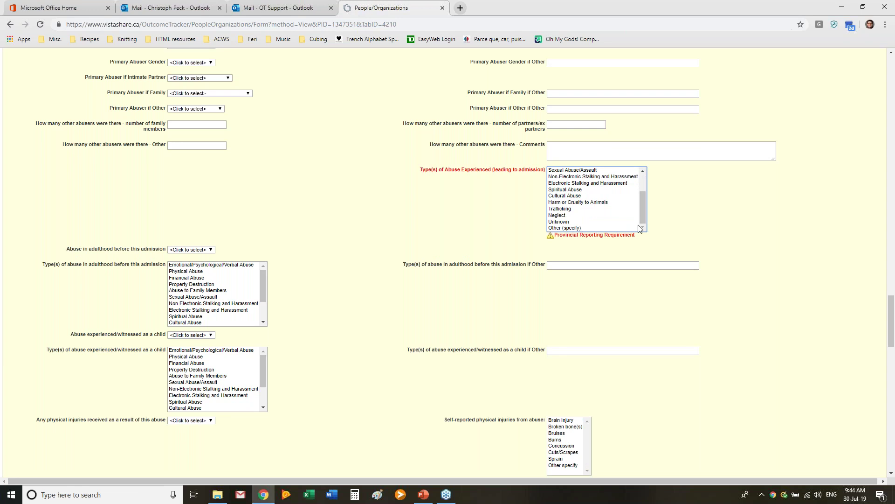
pyautogui.click(422, 176)
pyautogui.moveTo(422, 176); pyautogui.dragTo(546, 181)
pyautogui.click(546, 181)
pyautogui.moveTo(642, 217); pyautogui.dragTo(642, 187)
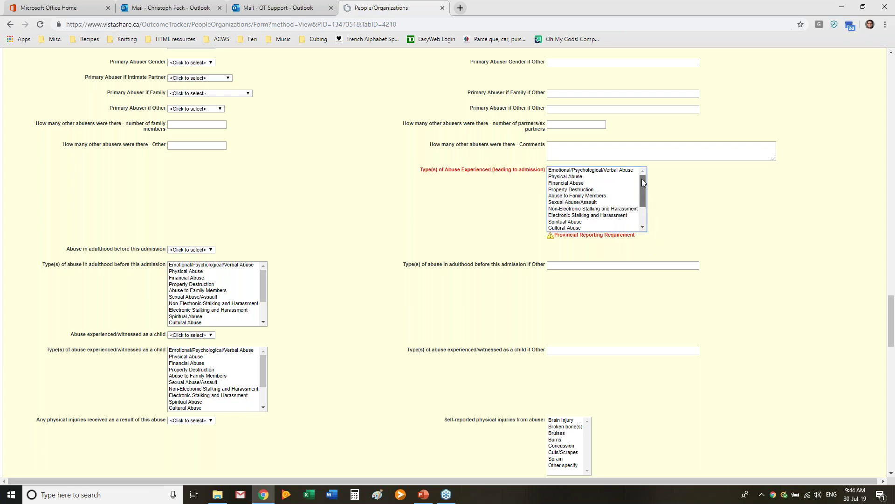
pyautogui.moveTo(642, 178); pyautogui.dragTo(643, 219)
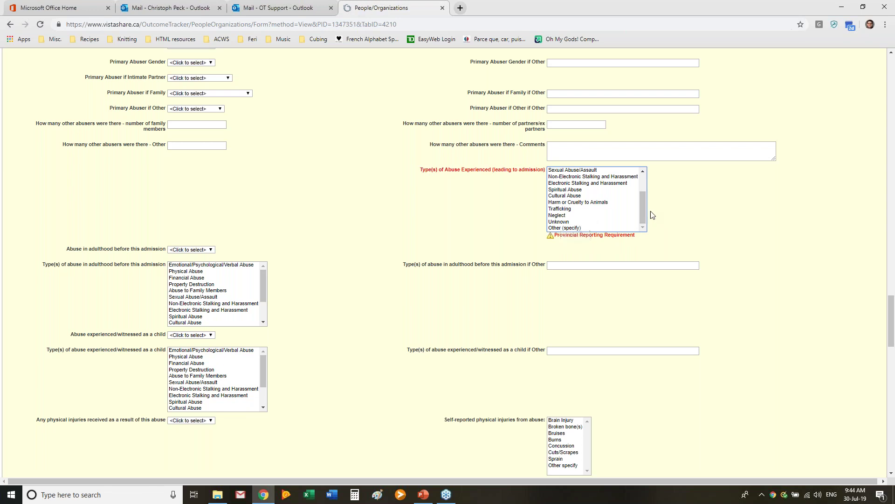
pyautogui.moveTo(643, 211); pyautogui.dragTo(642, 231)
pyautogui.moveTo(645, 203); pyautogui.dragTo(638, 173)
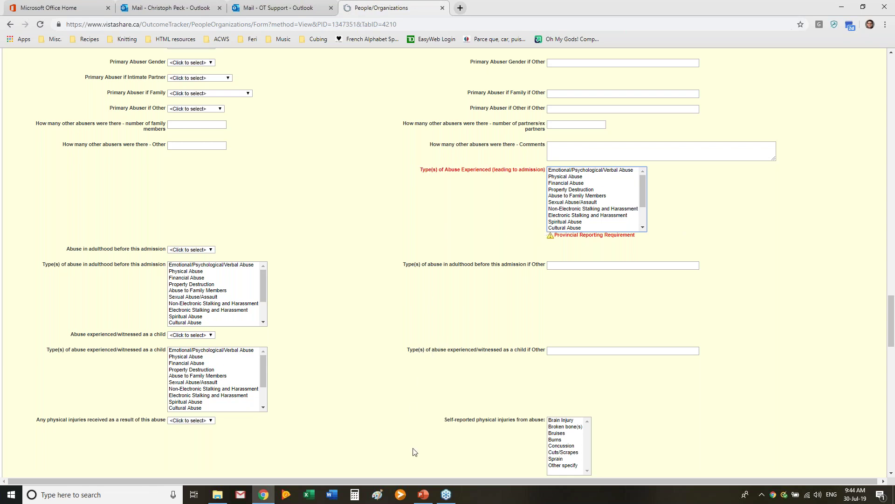
# Step: View the Common Data Errors slide in PowerPoint, and switch back to Outcome Tracker in Chrome
pyautogui.click(422, 502)
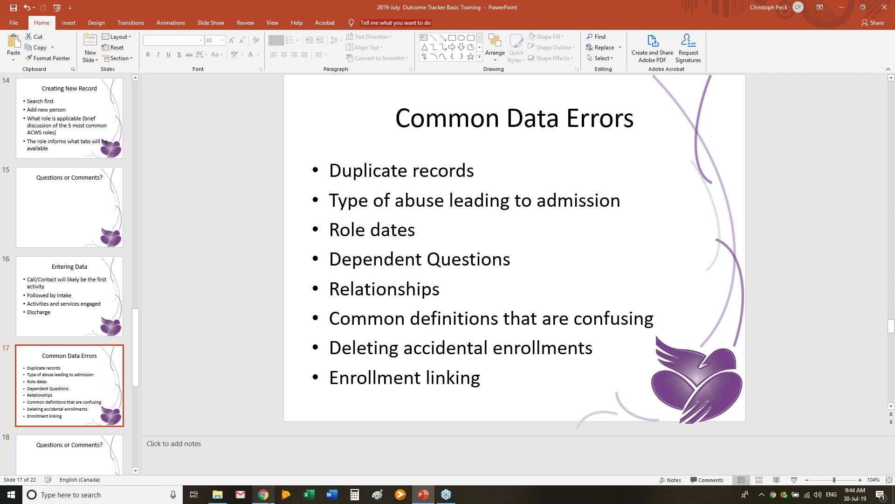
pyautogui.moveTo(264, 502)
pyautogui.click(263, 494)
# Step: Leave the intake form without saving, and compare the client's role dates with the Discharge Date on the Residential Discharge - adult form
pyautogui.scroll(15, 138, 239)
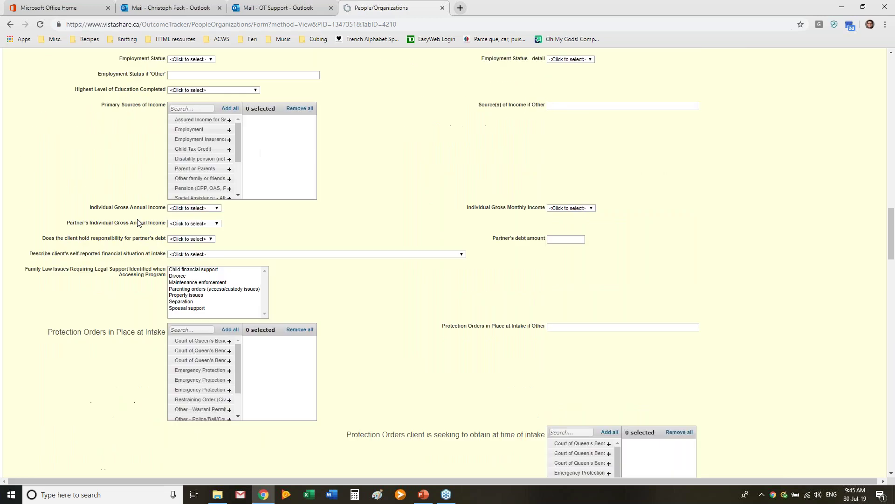
pyautogui.scroll(7, 149, 227)
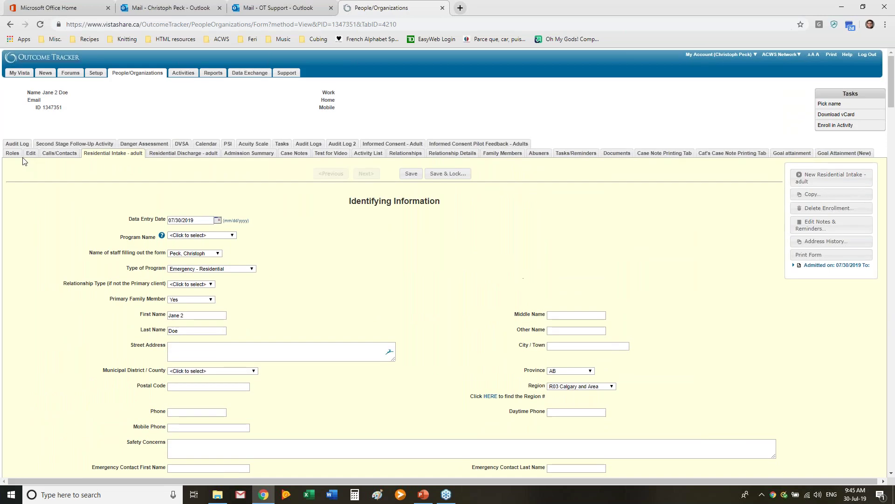
pyautogui.click(11, 161)
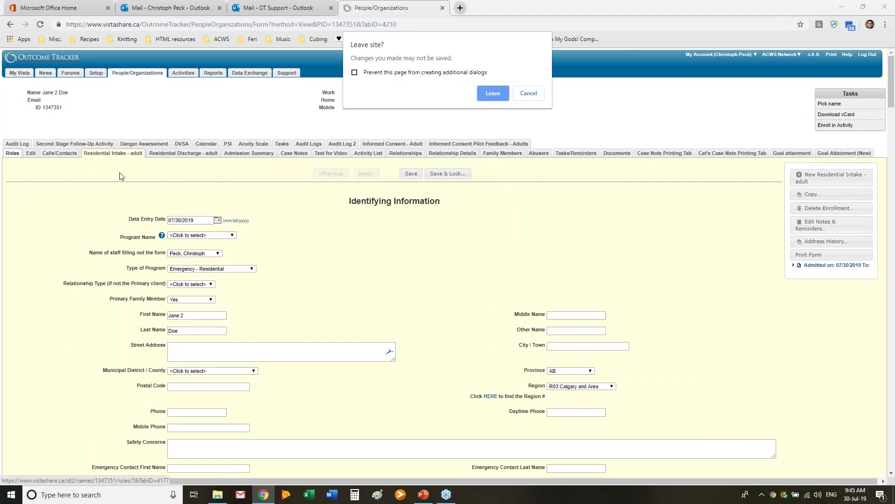
pyautogui.click(490, 92)
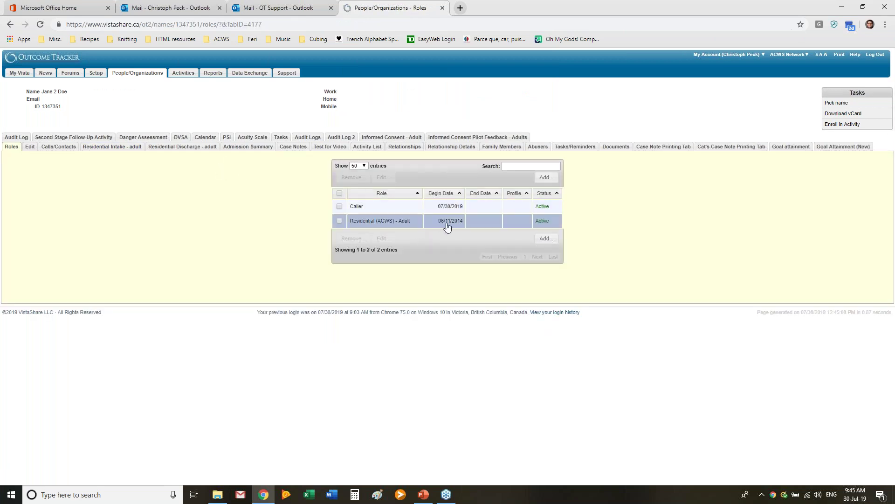
pyautogui.click(177, 147)
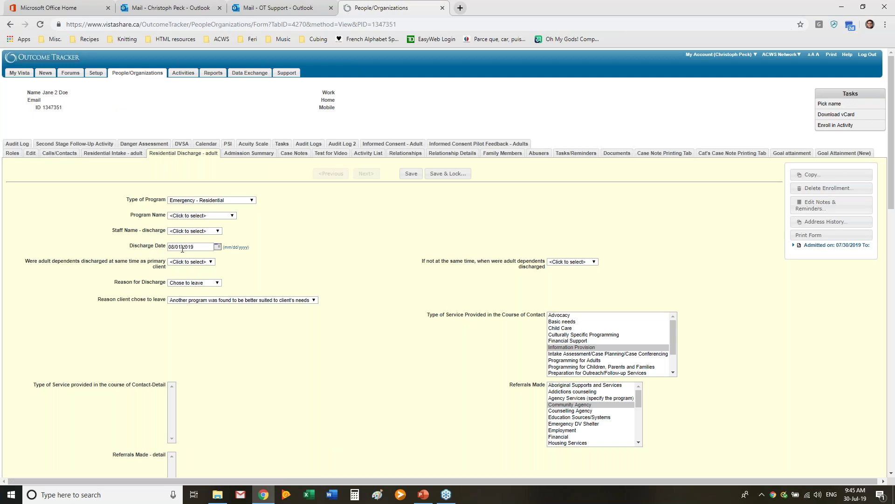
pyautogui.click(12, 153)
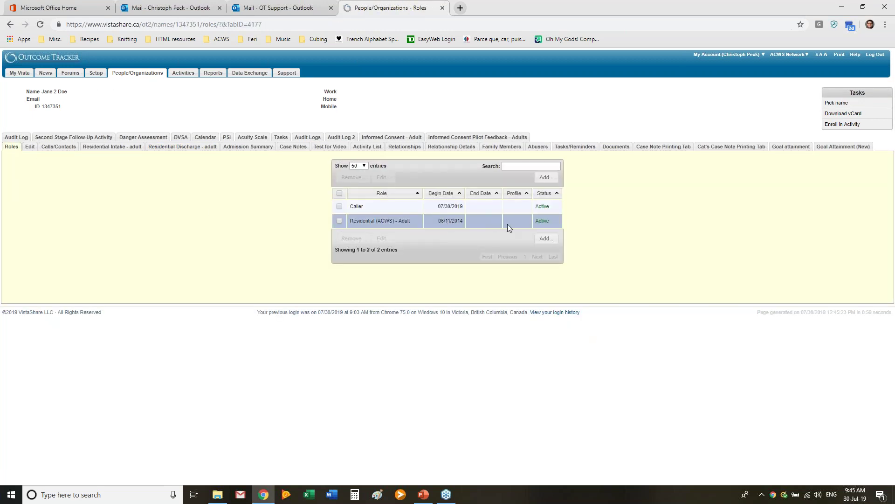
# Step: Set the End Date of the client's Residential (ACWS) - Adult role to 08/01/2019 and save it
pyautogui.click(339, 220)
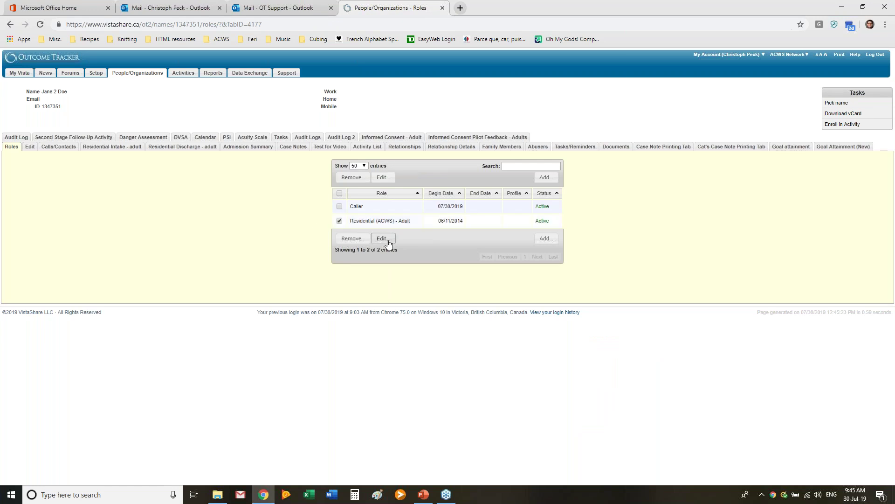
pyautogui.click(382, 238)
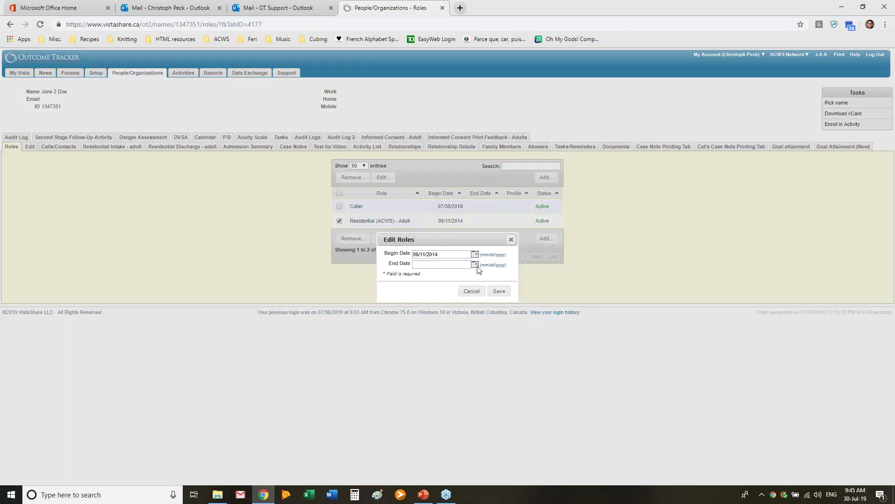
pyautogui.click(476, 265)
pyautogui.click(468, 334)
pyautogui.click(500, 292)
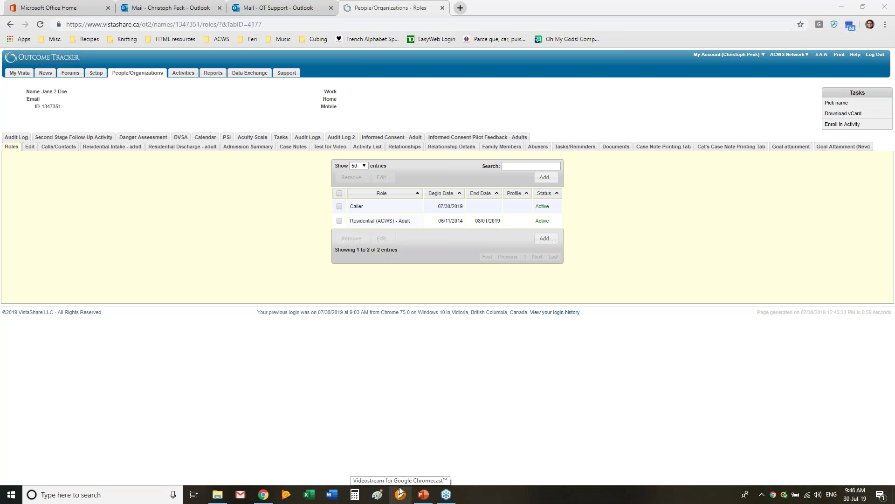
# Step: Consult the Common Data Errors slide in PowerPoint for the next topic, and return to Outcome Tracker in Chrome
pyautogui.moveTo(422, 493)
pyautogui.click(410, 463)
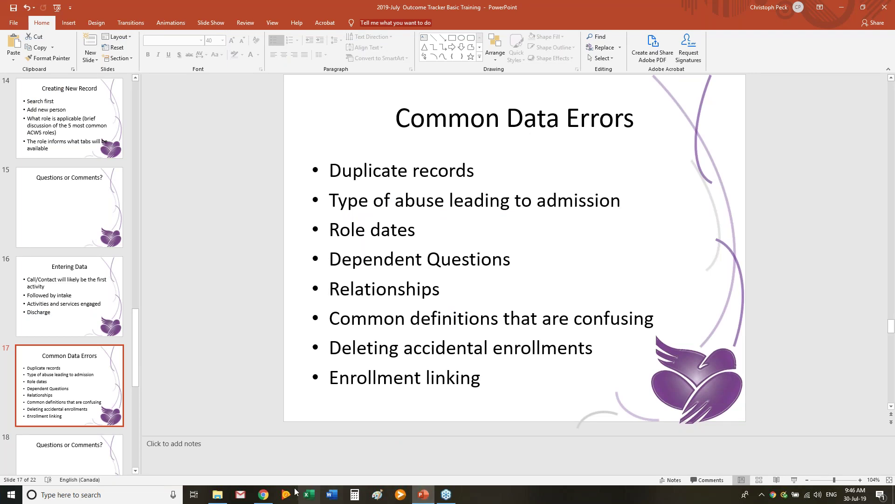
pyautogui.click(265, 493)
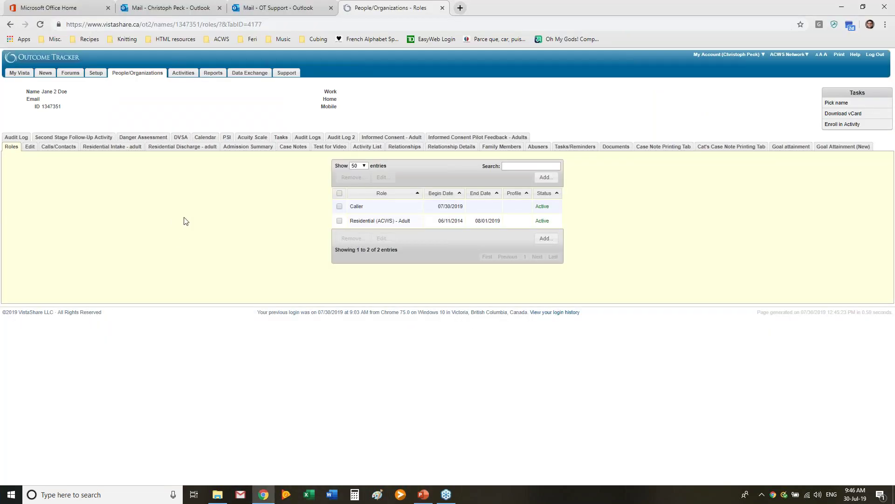
# Step: Search People/Organizations for another client by full name and open the matching adult client's record
pyautogui.click(130, 78)
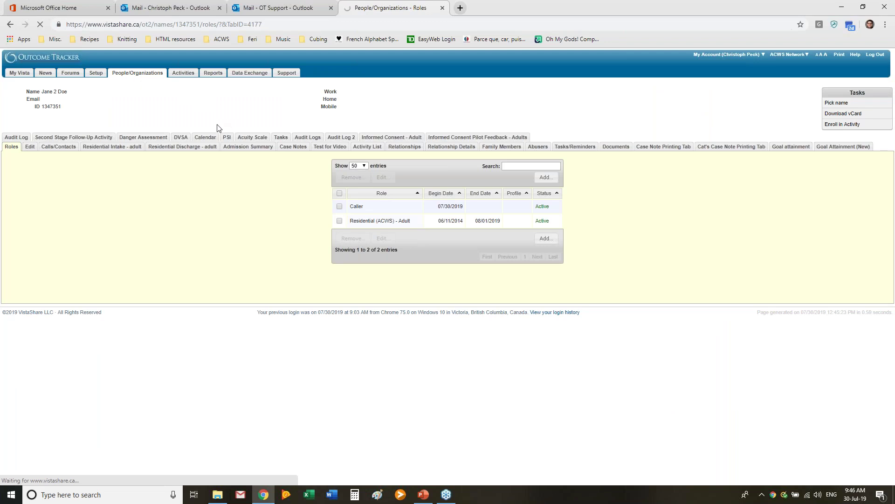
pyautogui.write('l')
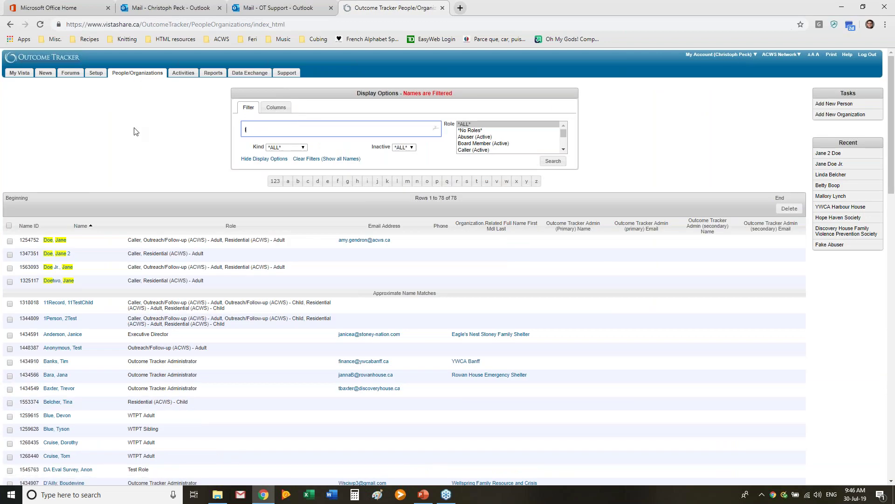
pyautogui.write('inda belcher')
pyautogui.press('Return')
pyautogui.click(85, 234)
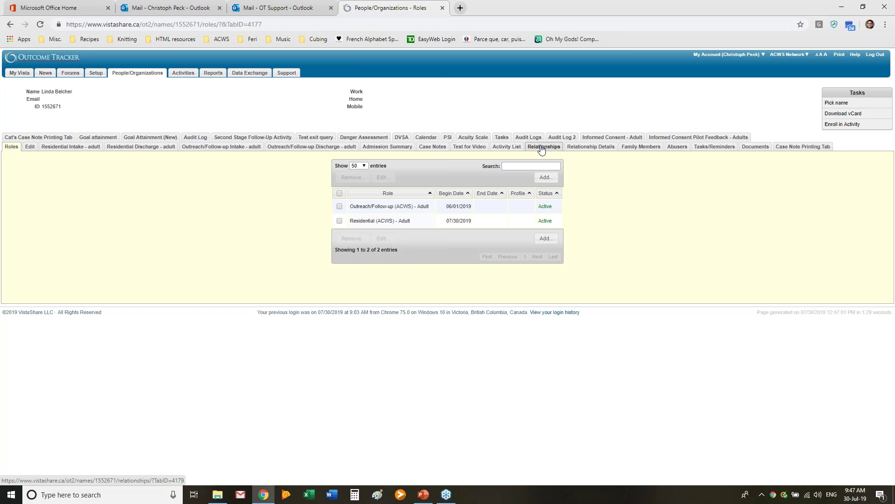
# Step: Delete the Primary Family Member relationship from the client's Relationships and confirm the deletion
pyautogui.click(543, 147)
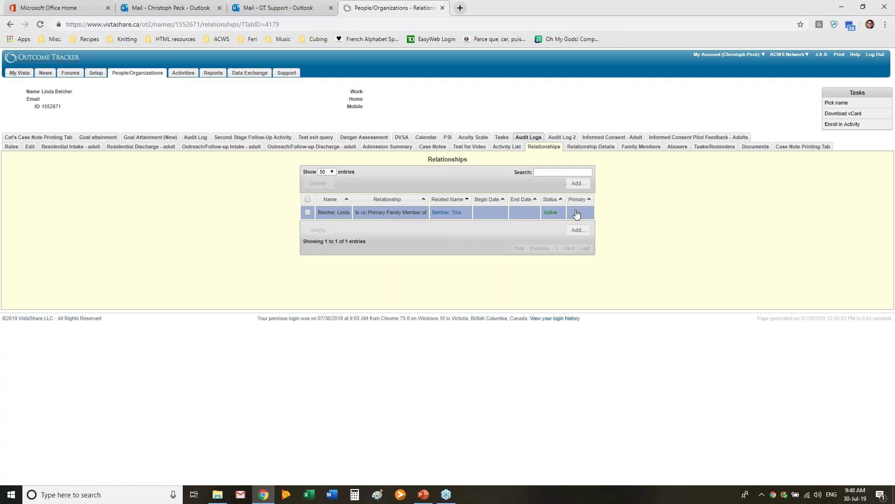
pyautogui.click(307, 213)
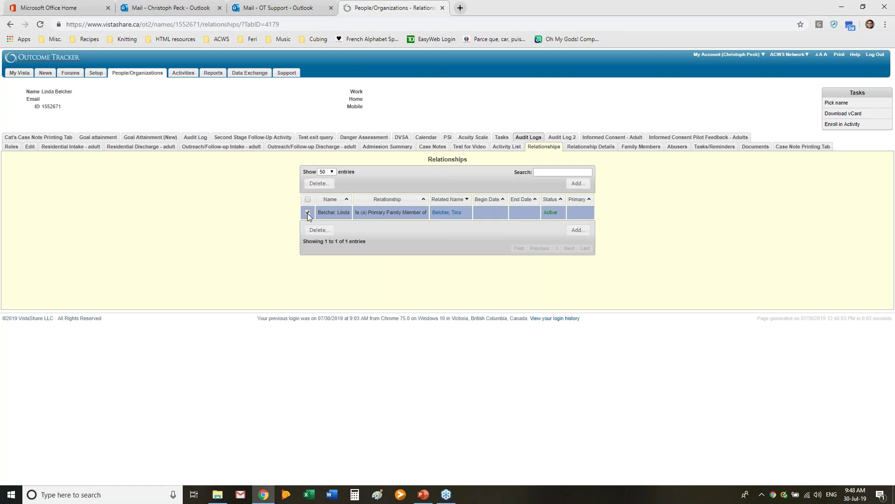
pyautogui.click(318, 184)
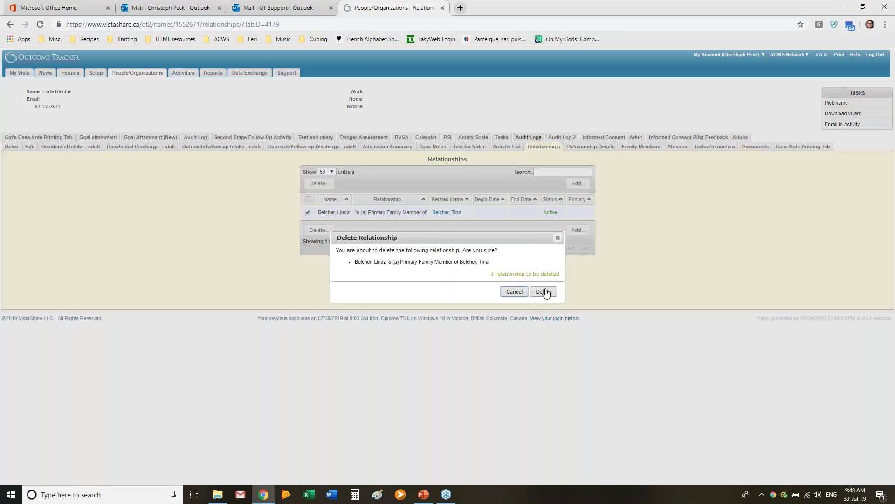
pyautogui.click(538, 295)
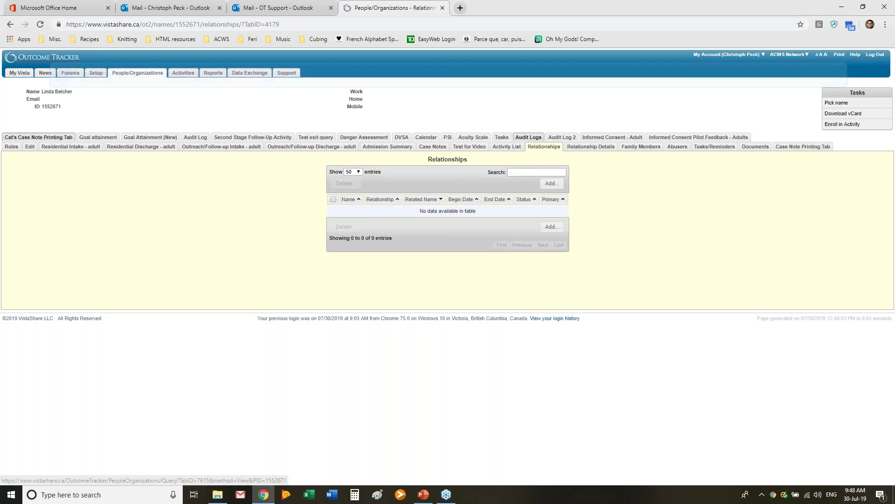
# Step: Add a relationship that makes the adult client the Primary Family Member of her child, selecting the child's existing record
pyautogui.click(549, 228)
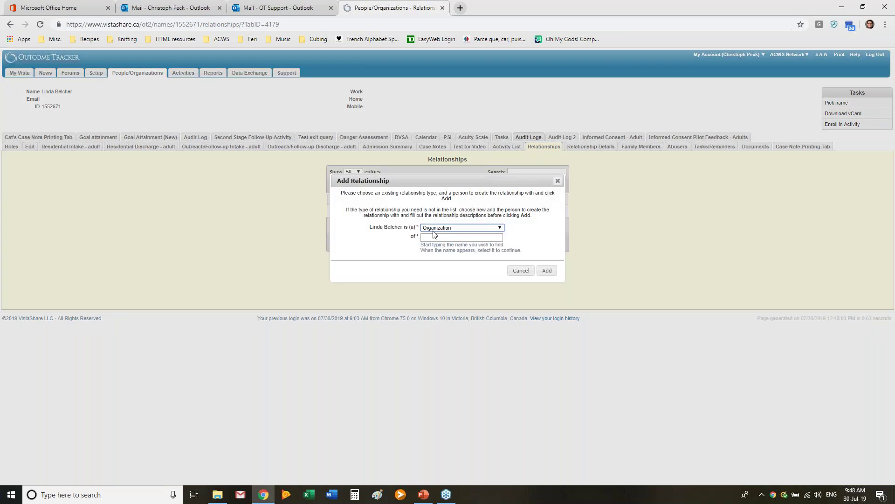
pyautogui.click(472, 228)
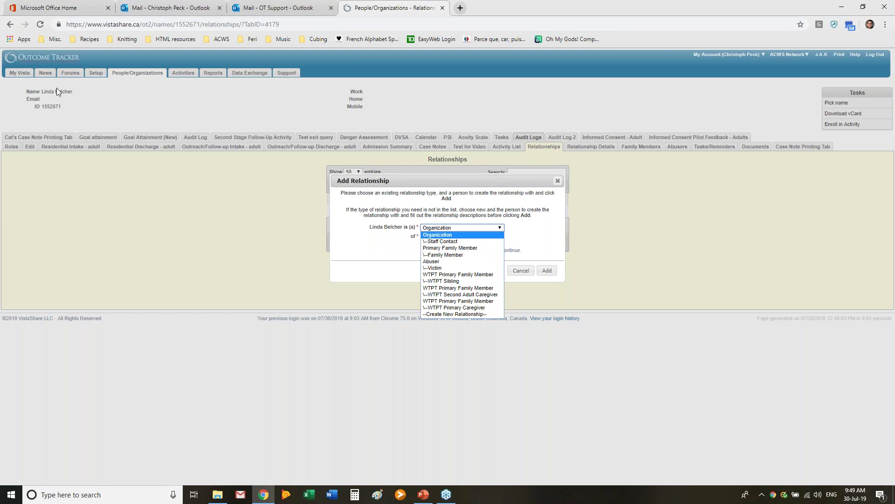
pyautogui.click(462, 248)
pyautogui.click(442, 238)
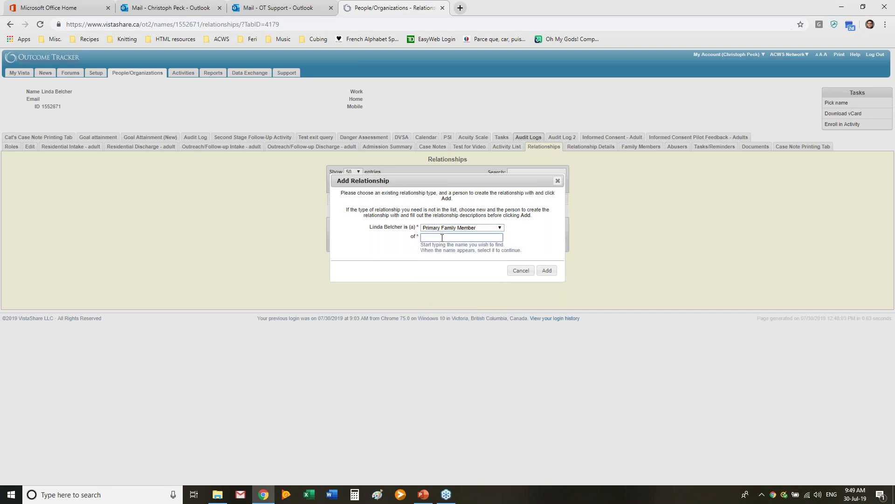
pyautogui.write('Tina B')
pyautogui.click(465, 249)
pyautogui.click(547, 271)
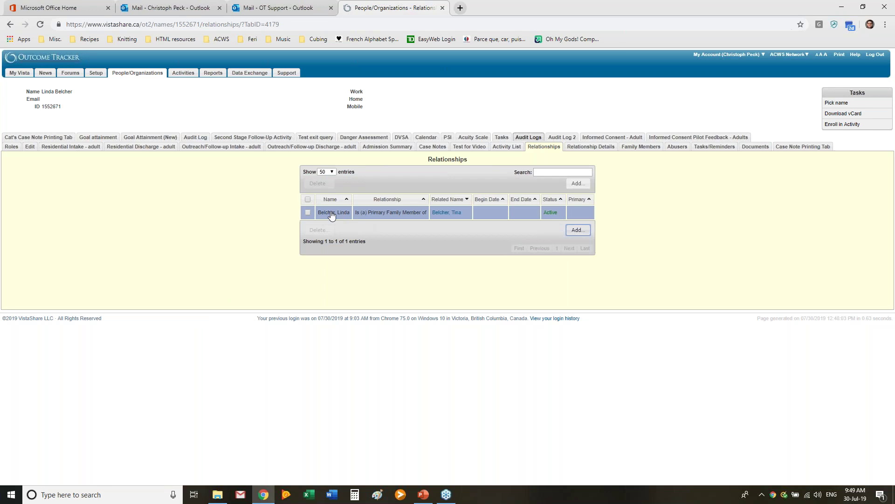
# Step: Open the related child's record to check the reciprocal family relationship, and return to the adult client's Relationships
pyautogui.click(451, 215)
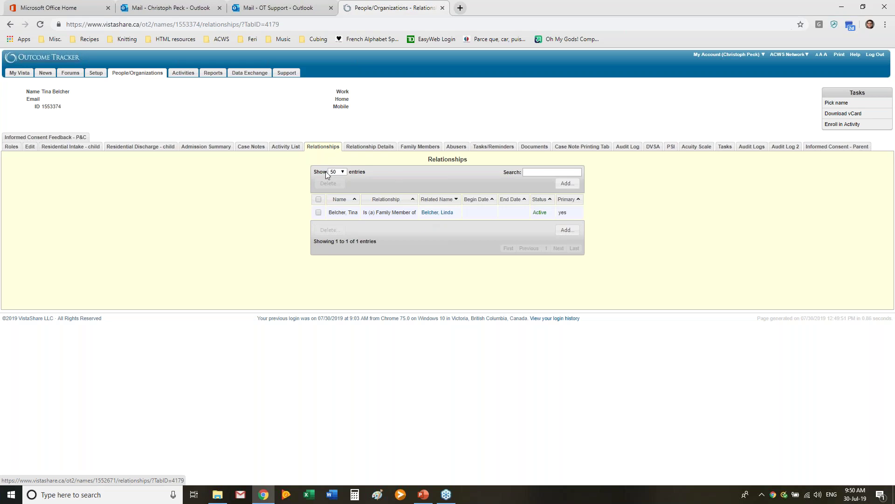
pyautogui.click(434, 214)
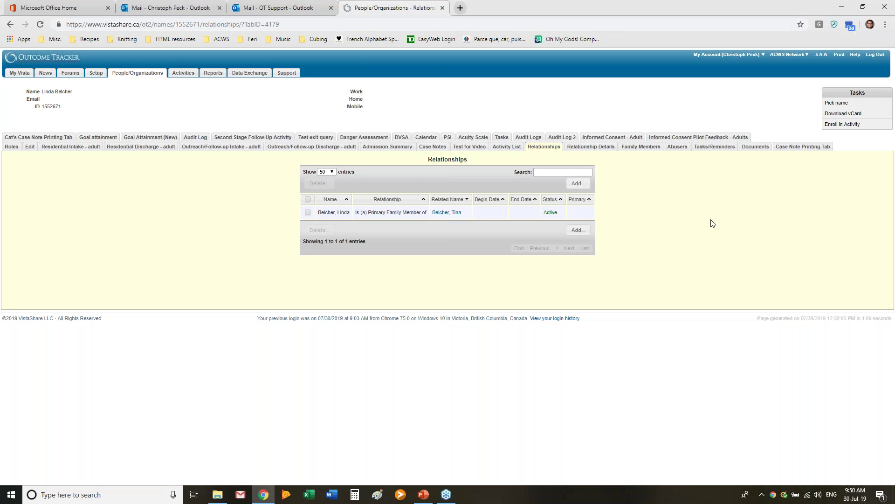
pyautogui.click(579, 231)
pyautogui.click(466, 227)
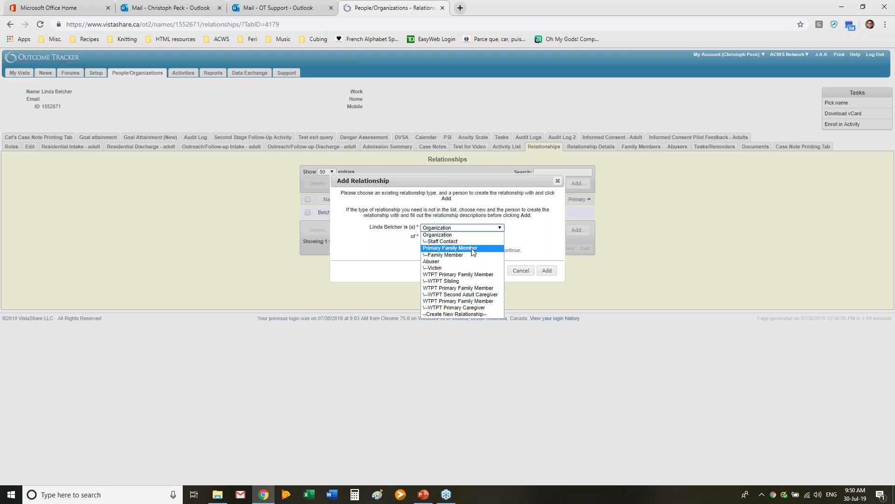
pyautogui.click(468, 248)
pyautogui.click(455, 238)
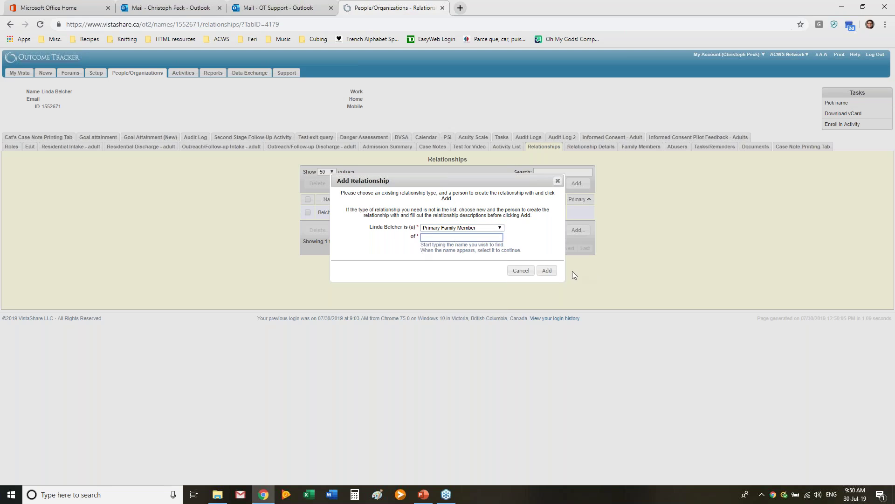
pyautogui.click(521, 272)
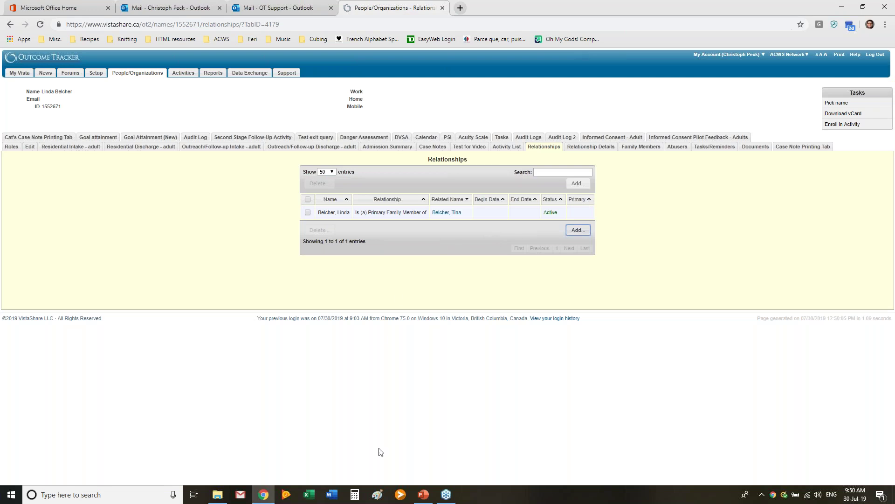
# Step: Switch to PowerPoint and consult the Common Data Errors slide for the next topic
pyautogui.click(419, 498)
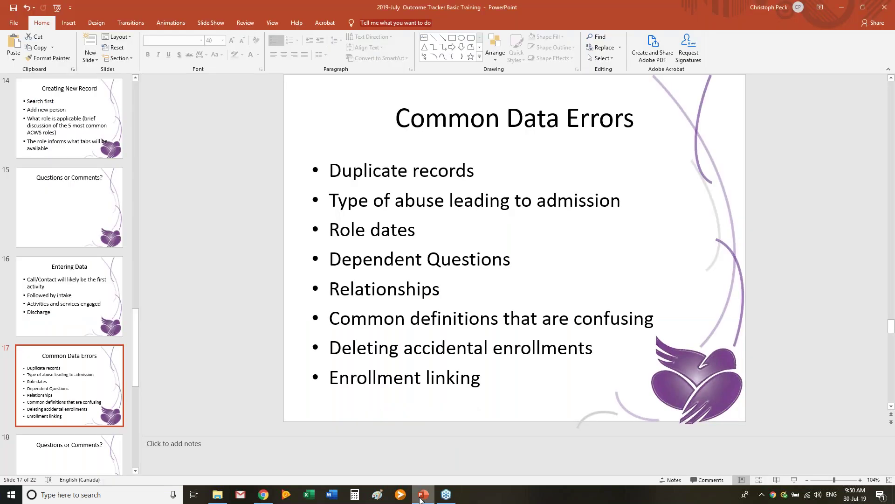
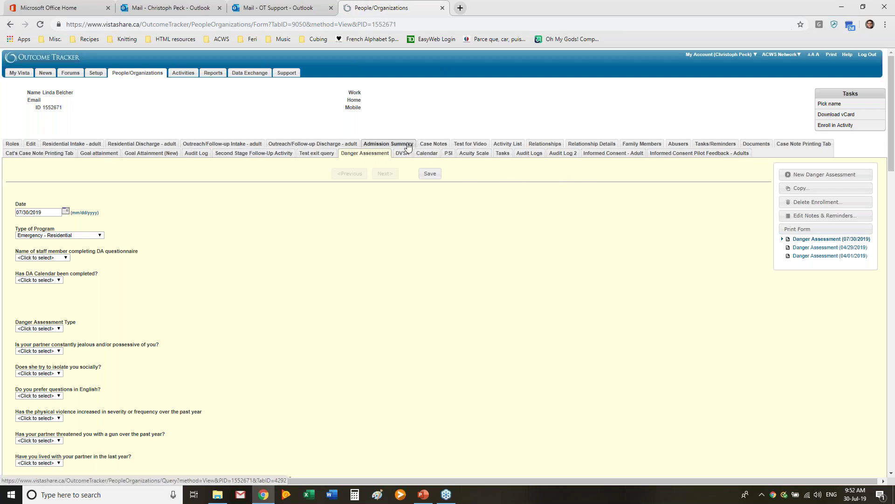
# Step: Unenroll the client from the Danger Assessment dated 07/30/2019 in her Activity List and confirm the deletion
pyautogui.click(508, 144)
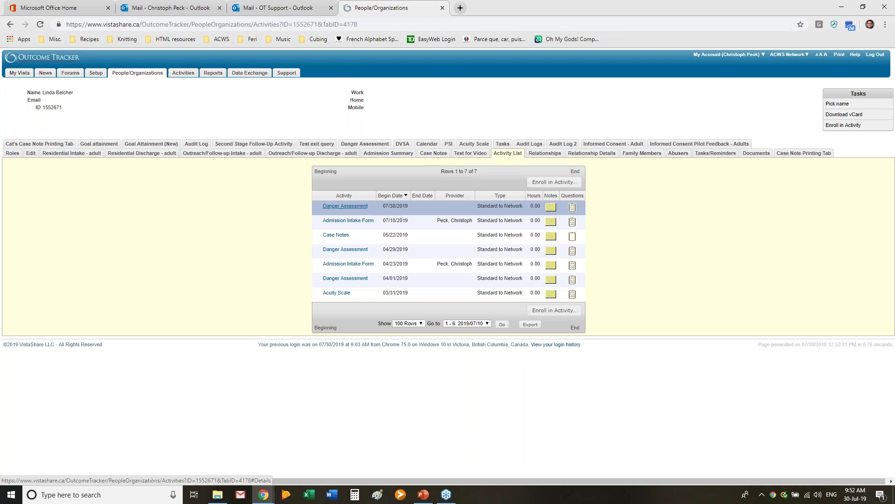
pyautogui.click(342, 213)
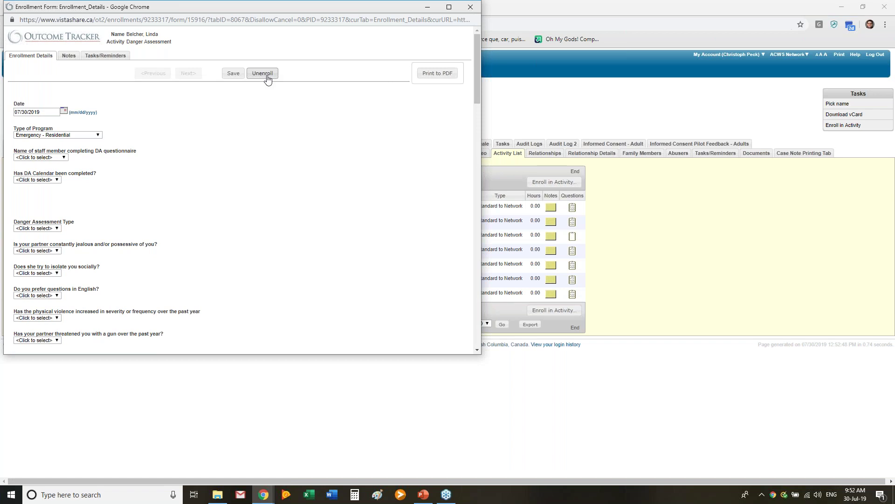
pyautogui.click(266, 76)
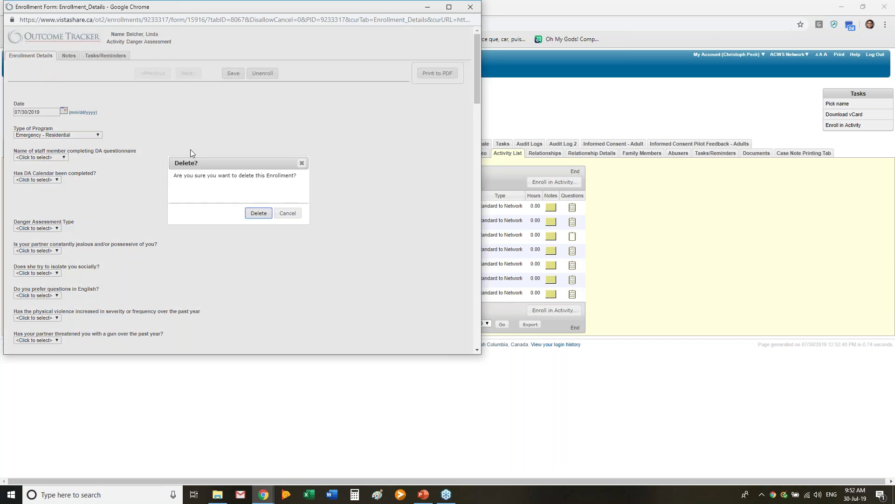
pyautogui.click(258, 213)
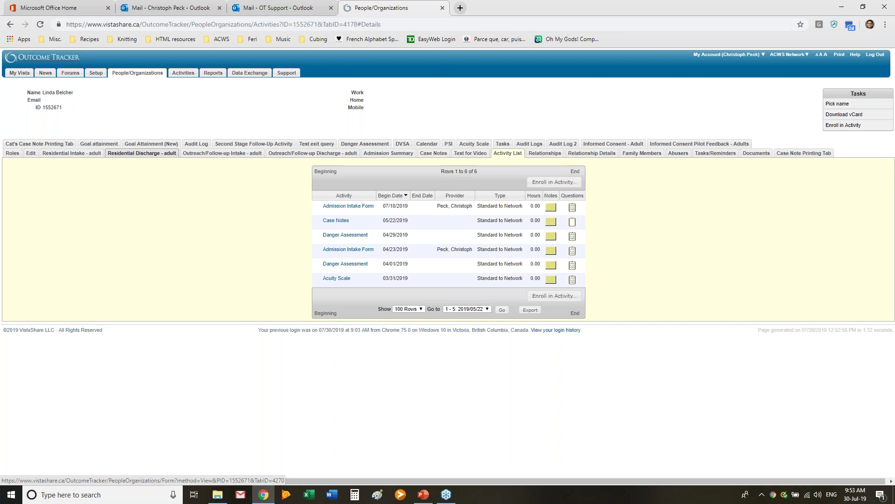
# Step: Add the Caller role to the client's Roles and reload the record
pyautogui.click(12, 153)
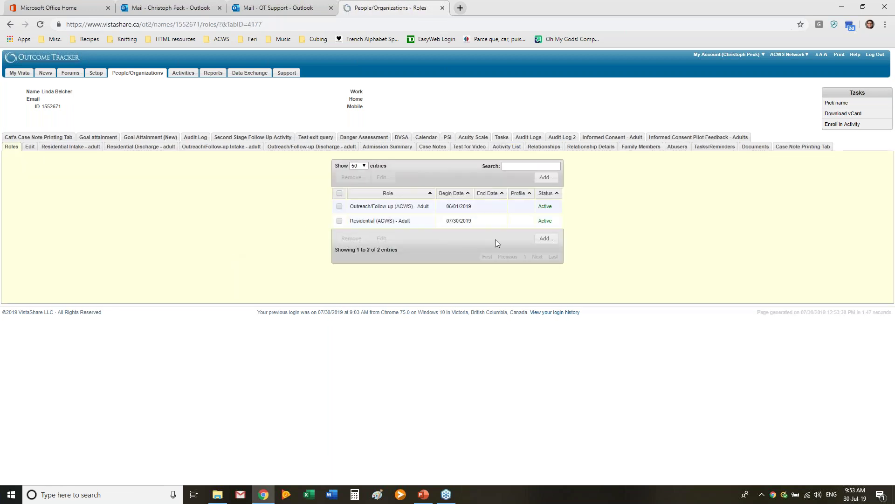
pyautogui.click(546, 239)
pyautogui.click(452, 262)
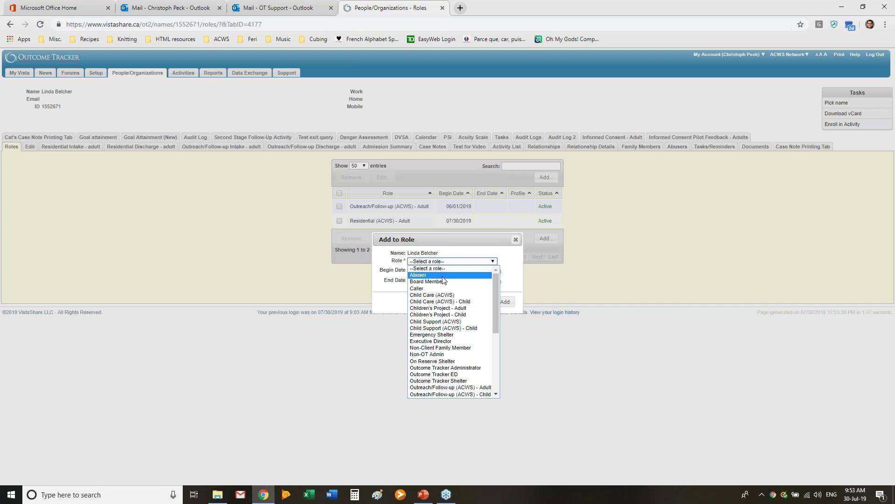
pyautogui.click(441, 286)
pyautogui.click(505, 301)
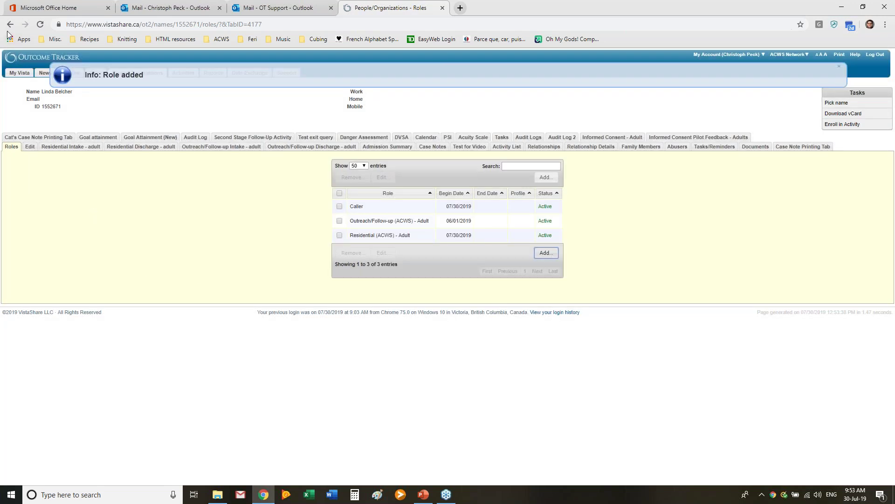
pyautogui.click(40, 24)
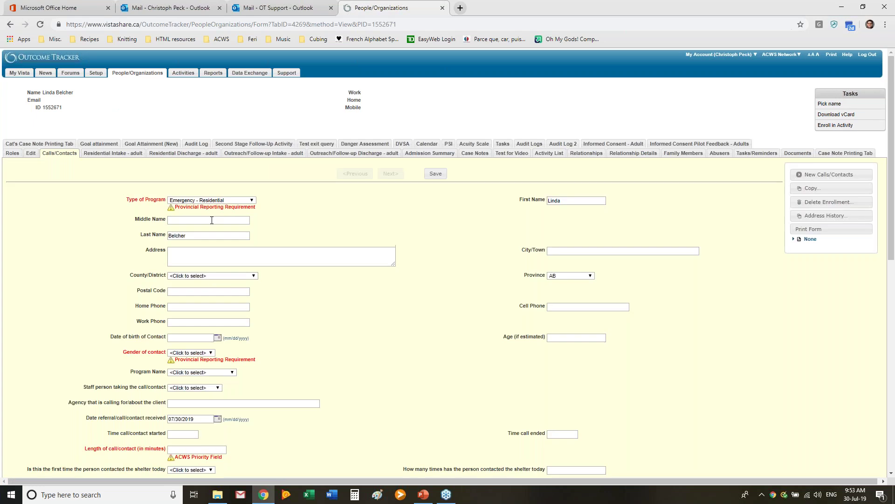
# Step: In Calls/Contacts, set the contact's gender to Female, the call length to 15 minutes and Type of Request to Residential Admission Request
pyautogui.click(211, 352)
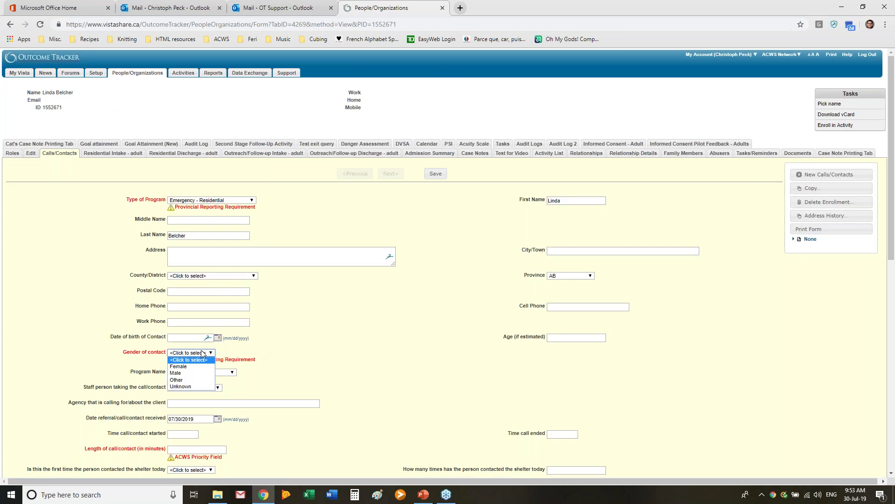
pyautogui.click(198, 366)
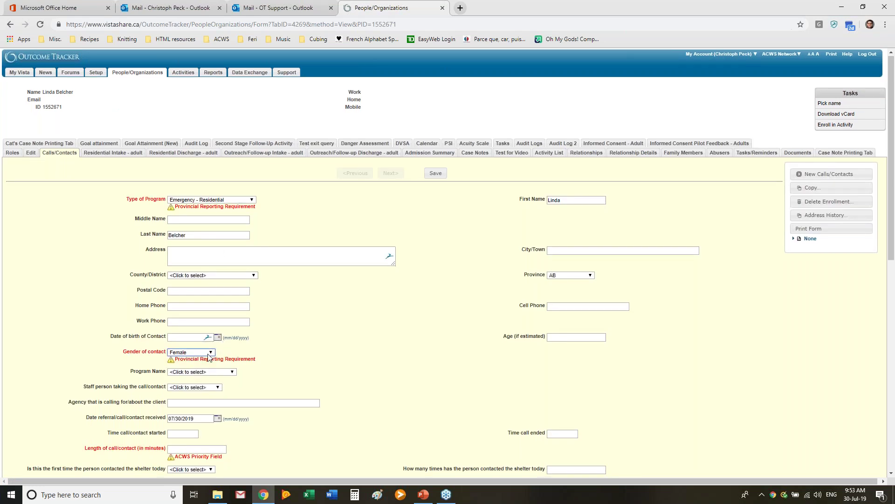
pyautogui.scroll(-4, 186, 277)
pyautogui.click(185, 263)
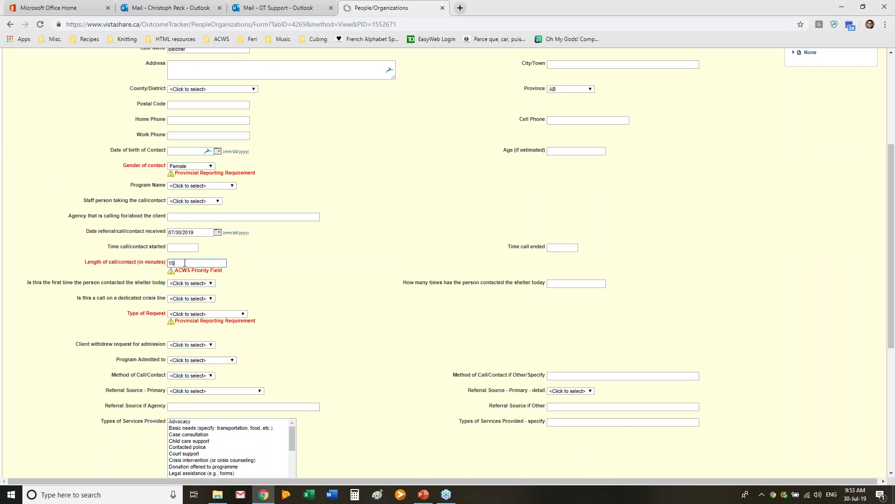
pyautogui.click(208, 314)
pyautogui.click(201, 329)
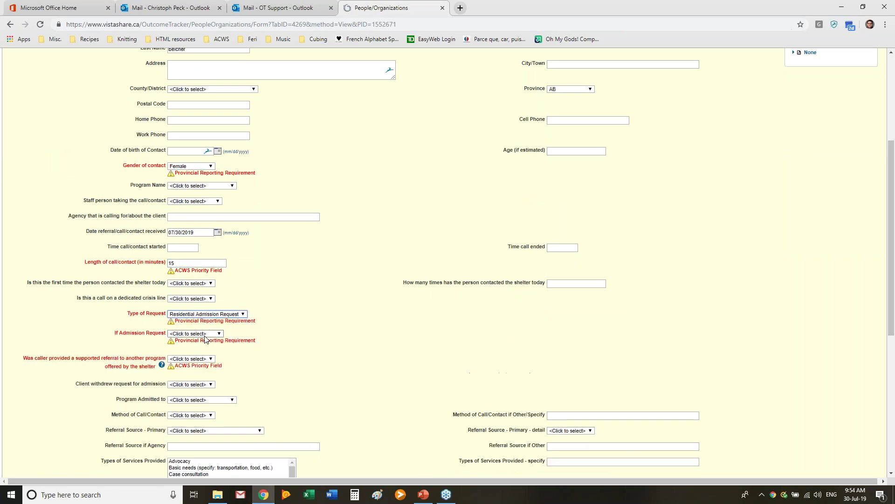
# Step: Set If Admission Request to Admitted to program and the supported referral question to No, and save the Calls/Contacts form
pyautogui.click(198, 333)
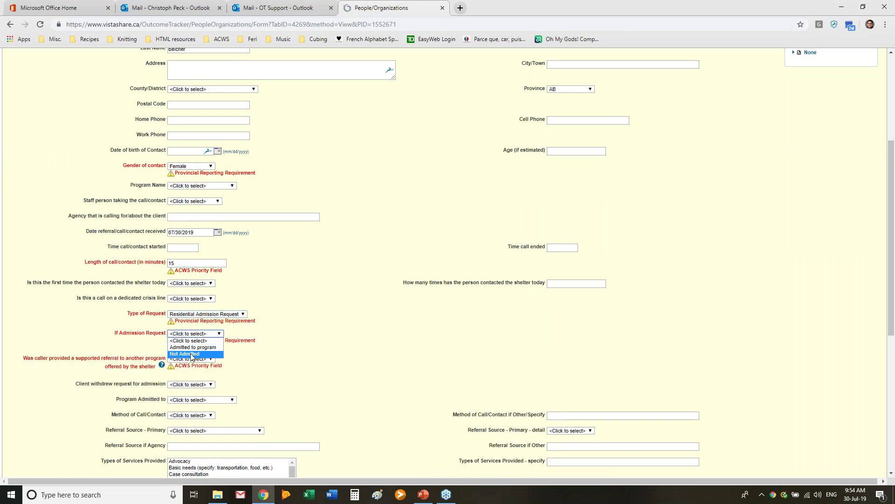
pyautogui.click(194, 348)
pyautogui.click(191, 359)
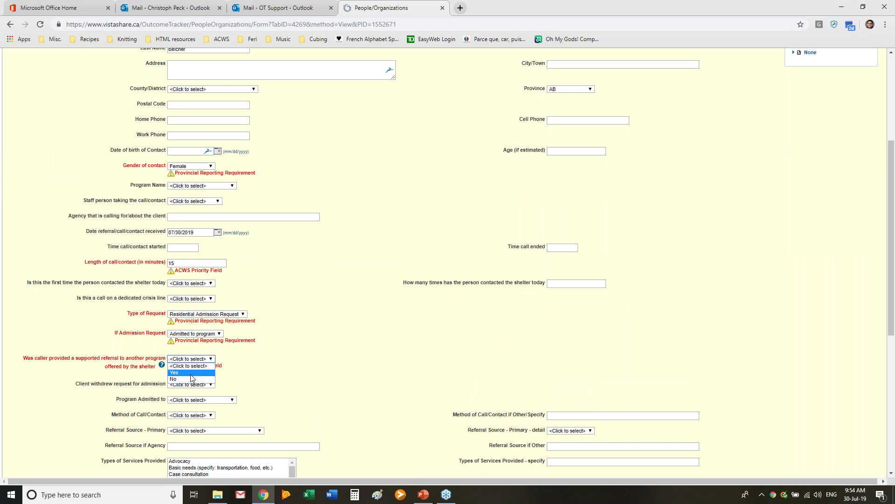
pyautogui.click(190, 379)
pyautogui.scroll(-6, 307, 380)
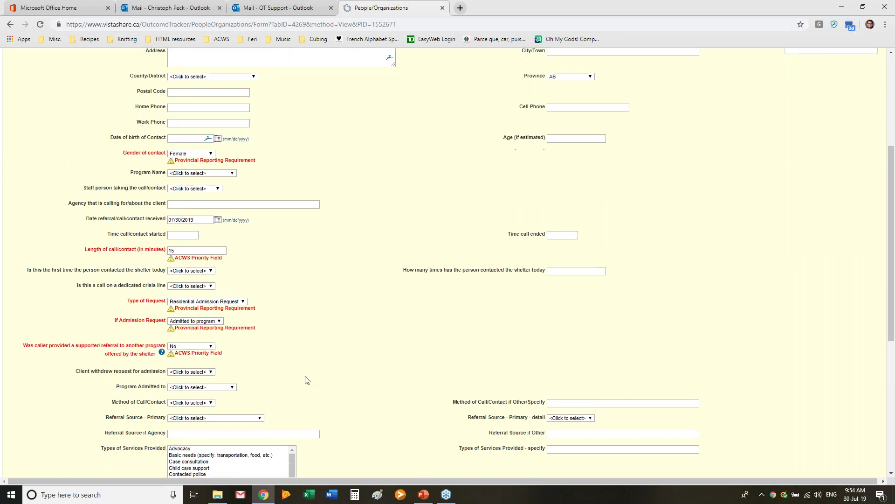
pyautogui.scroll(9, 306, 380)
pyautogui.scroll(2, 307, 380)
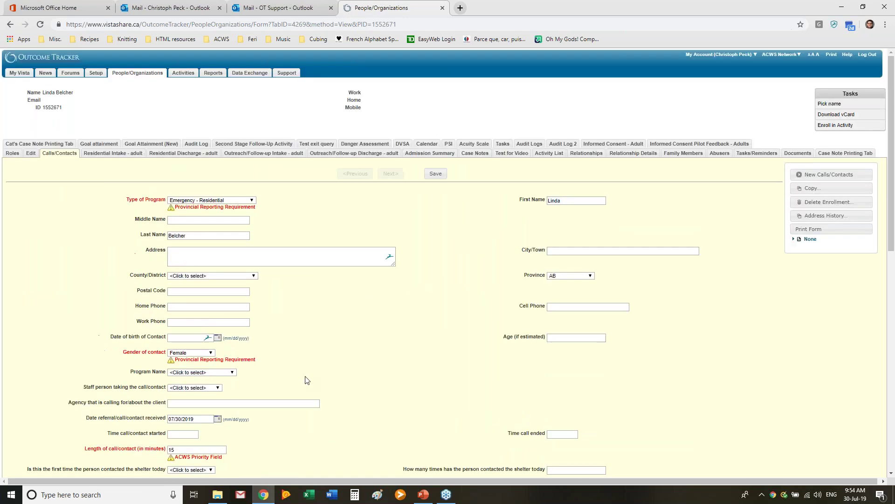
pyautogui.scroll(-8, 306, 380)
pyautogui.scroll(8, 310, 368)
pyautogui.scroll(-2, 240, 350)
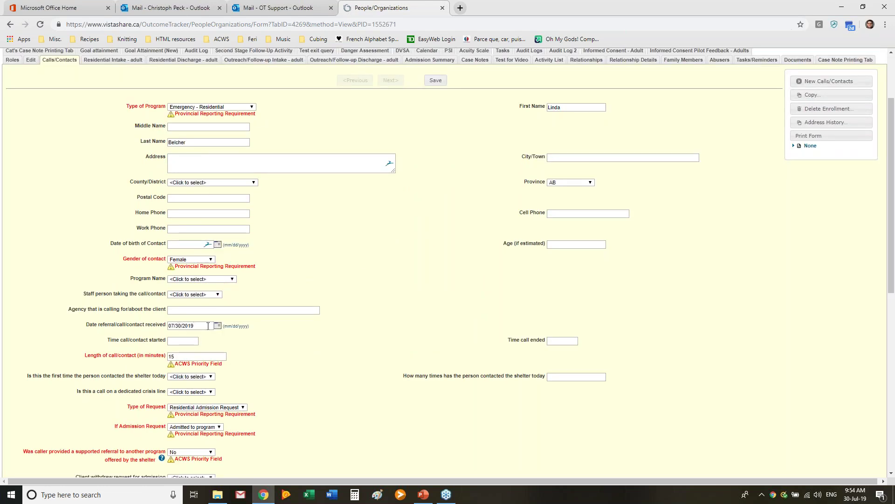
pyautogui.scroll(-10, 361, 315)
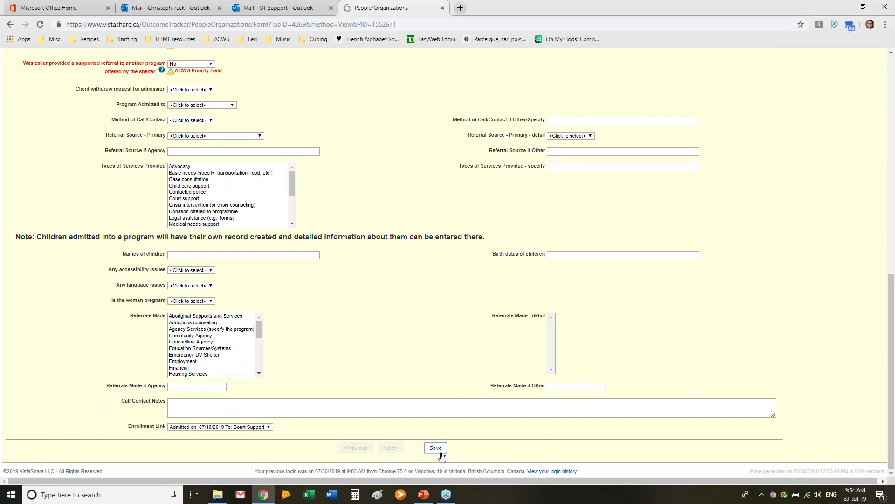
pyautogui.click(436, 448)
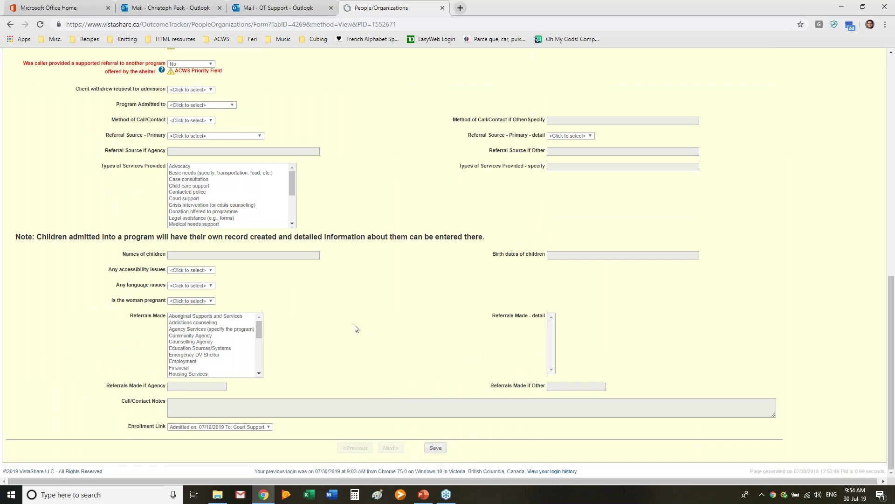
# Step: Unlock the client's Residential Intake - adult form for editing and set its Enrollment Link to the 07/30/2019 Residential Admission Request call
pyautogui.scroll(6, 303, 303)
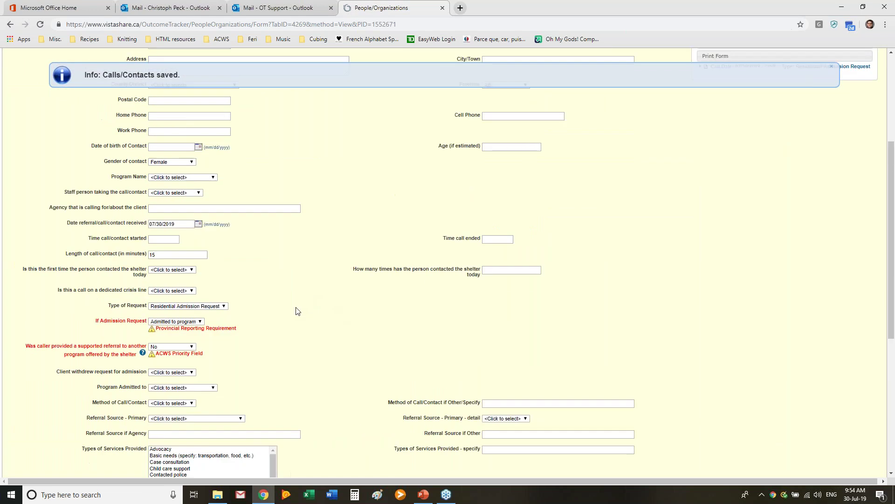
pyautogui.scroll(-5, 114, 322)
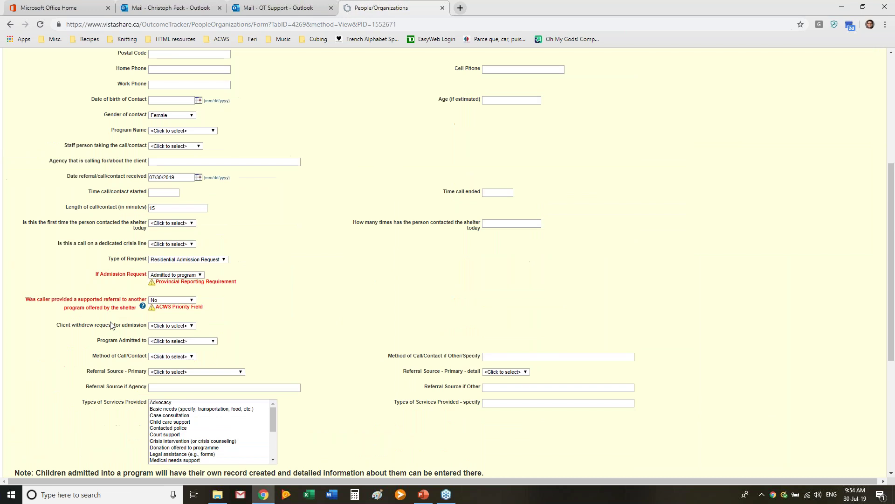
pyautogui.scroll(5, 111, 322)
pyautogui.click(119, 154)
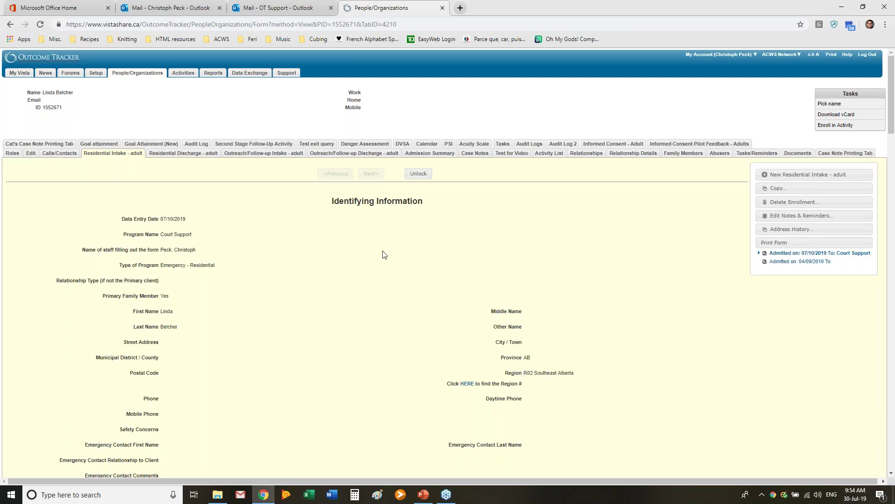
pyautogui.click(419, 174)
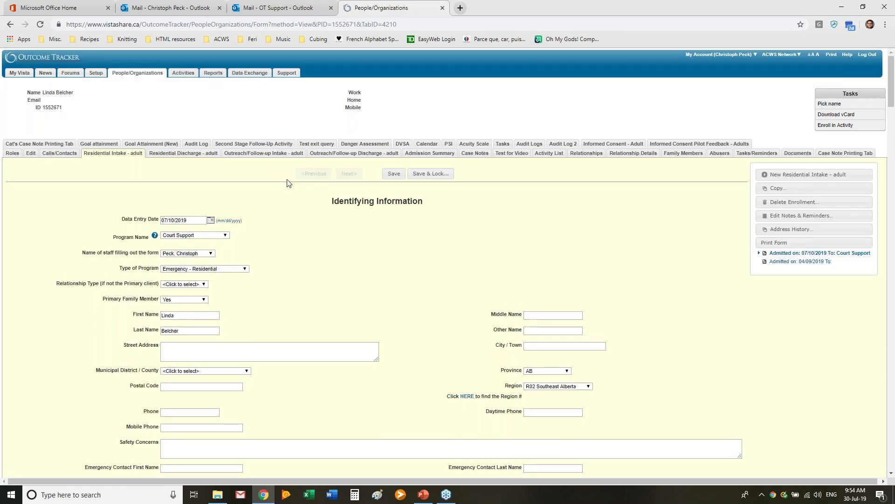
pyautogui.scroll(-20, 287, 183)
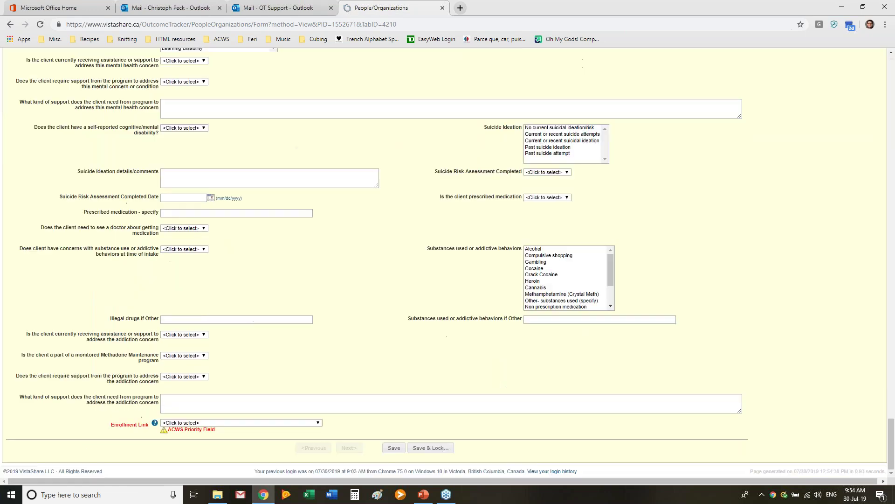
pyautogui.click(256, 425)
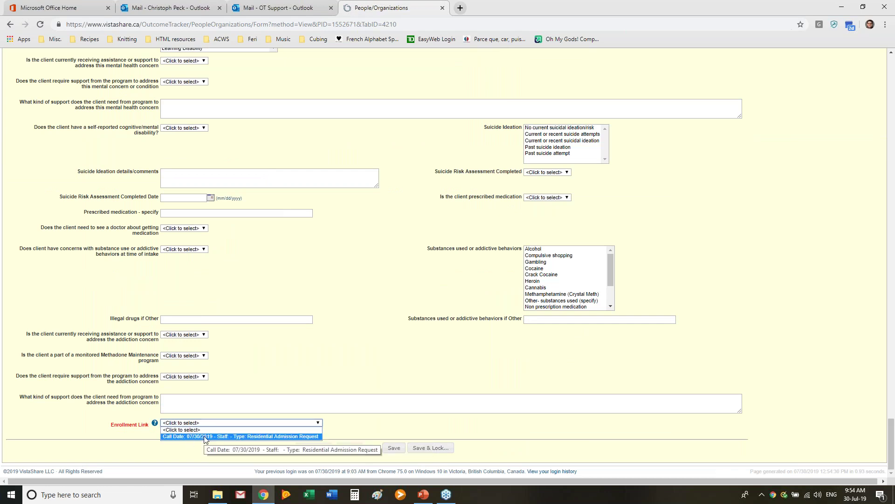
pyautogui.click(256, 435)
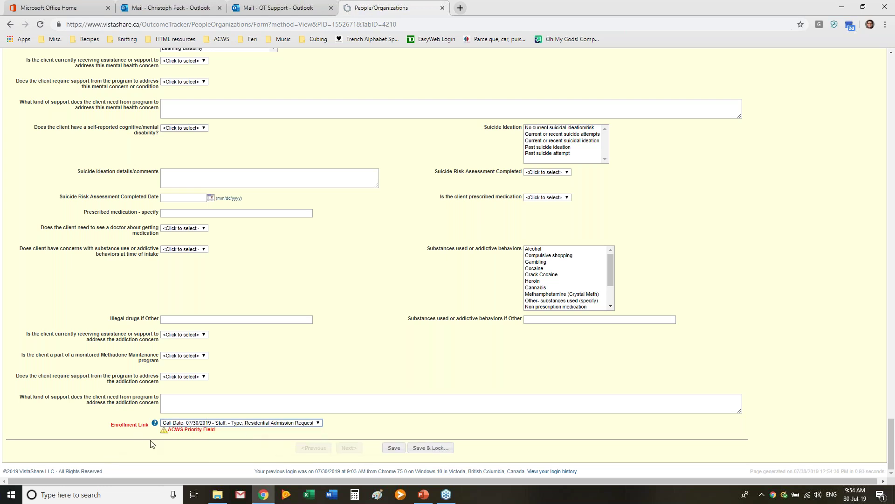
# Step: Examine the calls offered for the intake's Enrollment Link, keeping the 07/30/2019 Residential Admission Request call selected
pyautogui.click(220, 423)
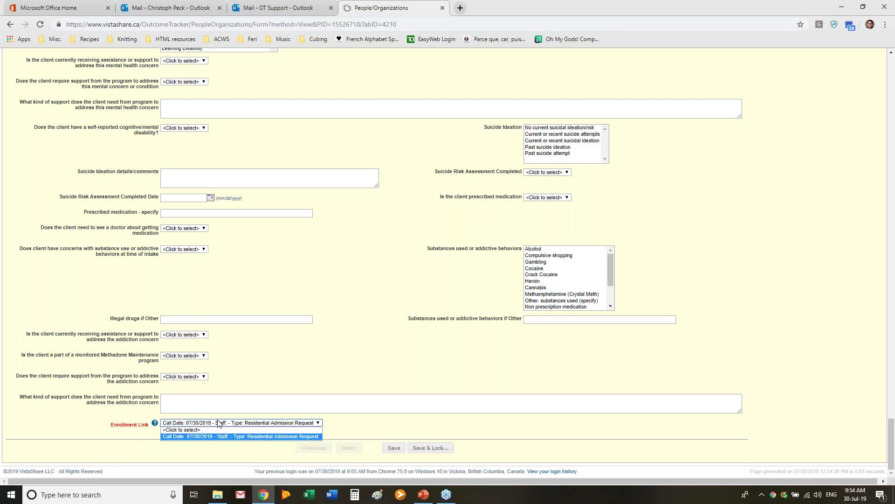
pyautogui.click(353, 358)
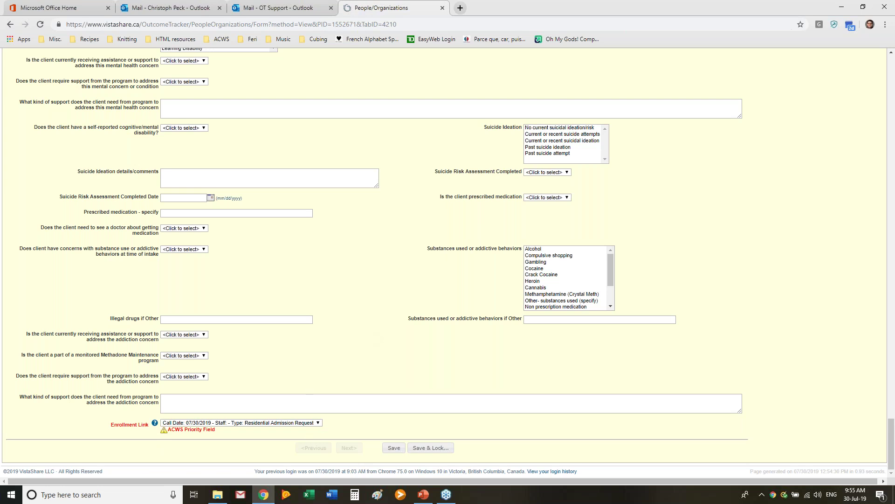
pyautogui.click(304, 424)
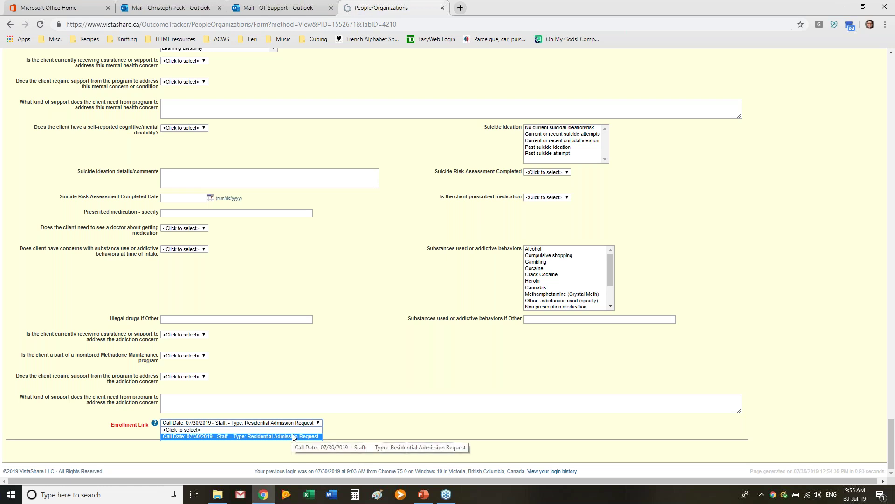
pyautogui.press('Up')
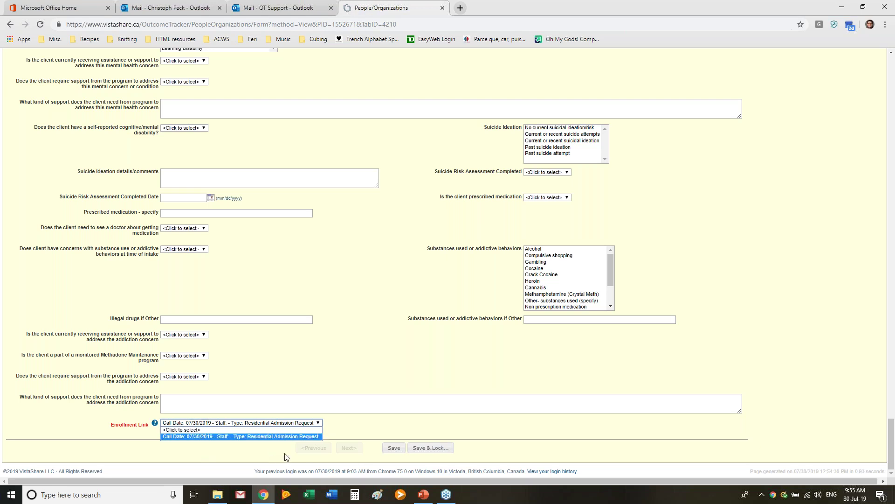
pyautogui.click(307, 437)
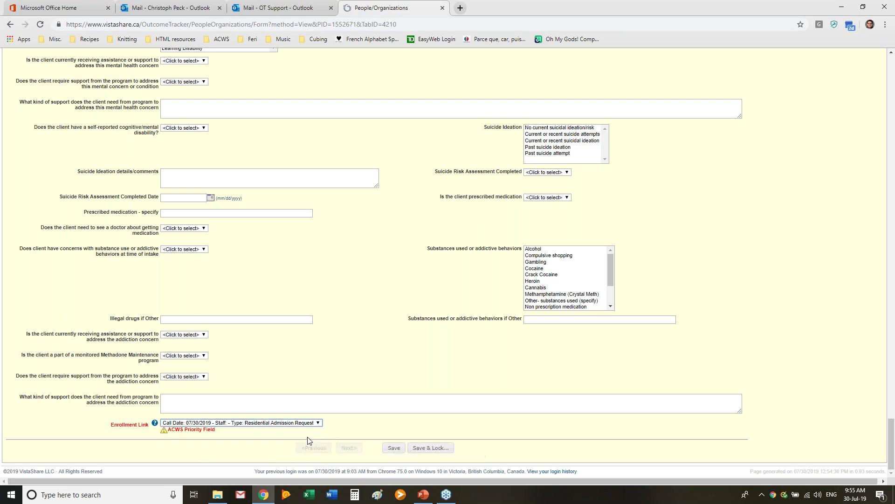
pyautogui.click(195, 423)
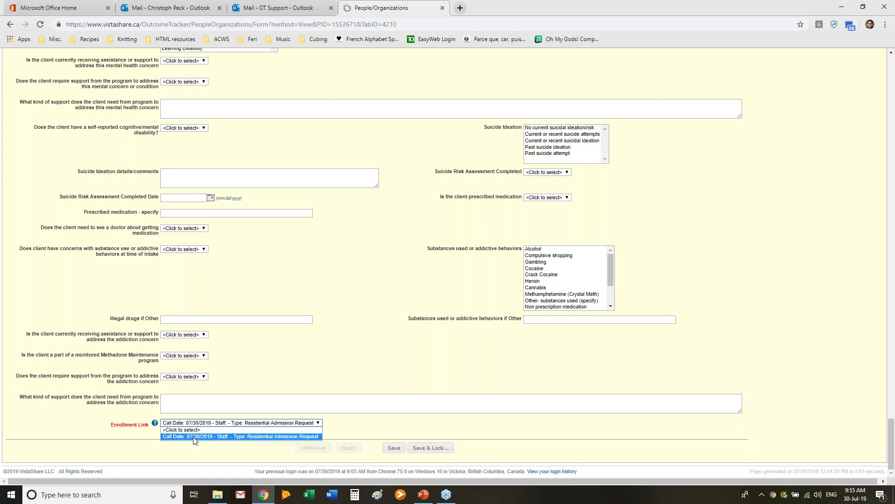
pyautogui.click(234, 437)
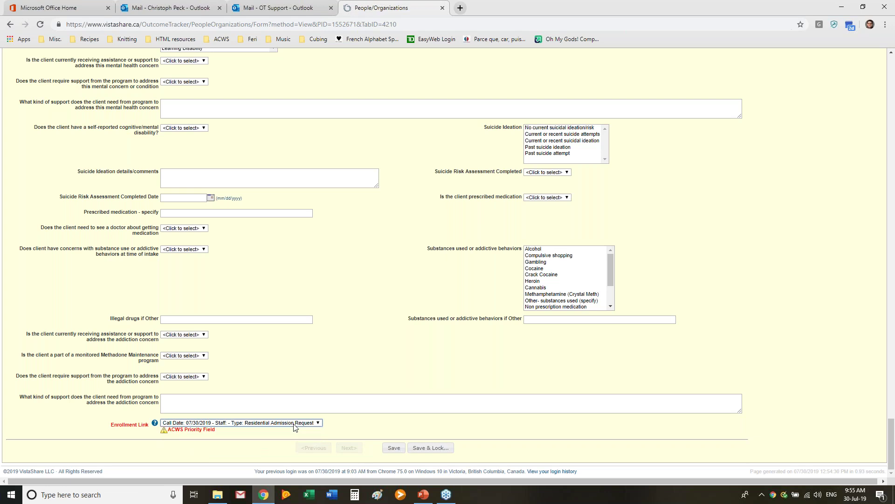
# Step: Leave the intake form without saving and review the questions and total score in the client's Danger Assessment dated 04/29/2019
pyautogui.scroll(20, 365, 381)
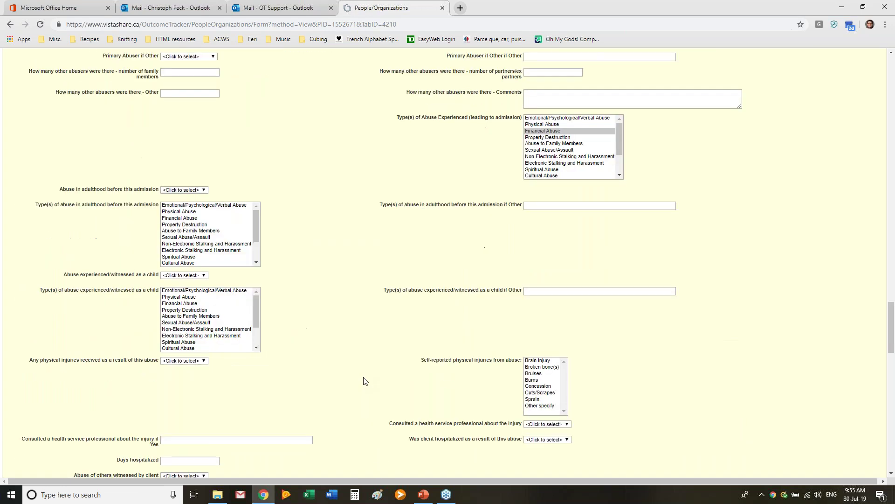
pyautogui.scroll(15, 380, 363)
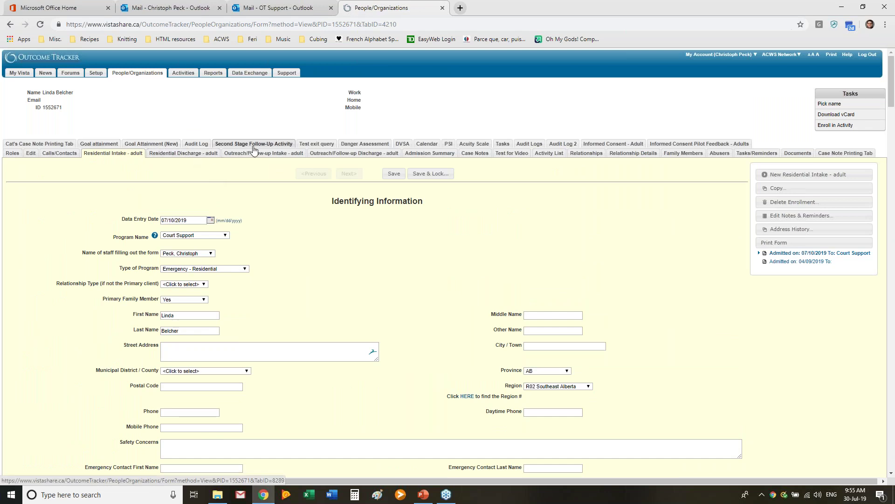
pyautogui.click(367, 145)
pyautogui.click(494, 77)
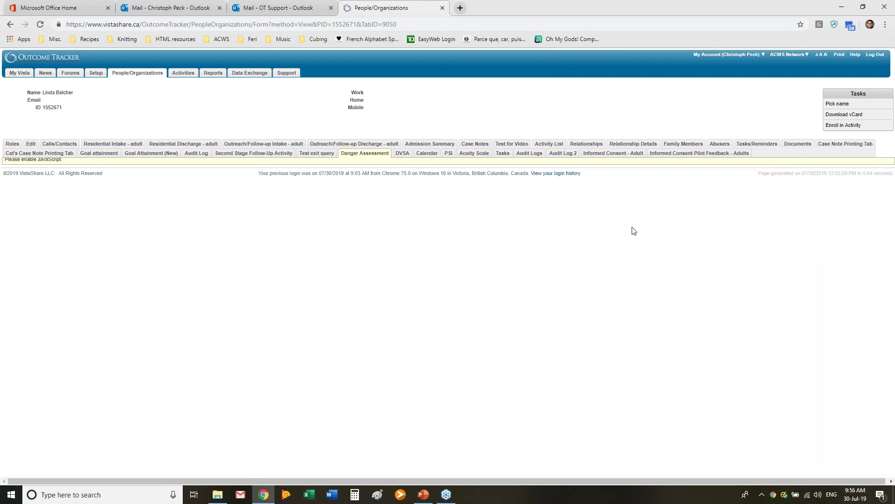
pyautogui.scroll(-15, 648, 243)
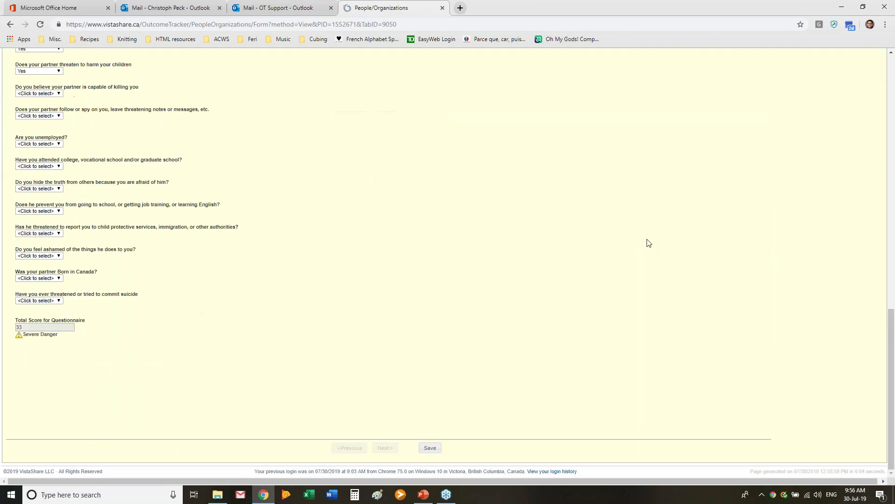
pyautogui.scroll(8, 77, 345)
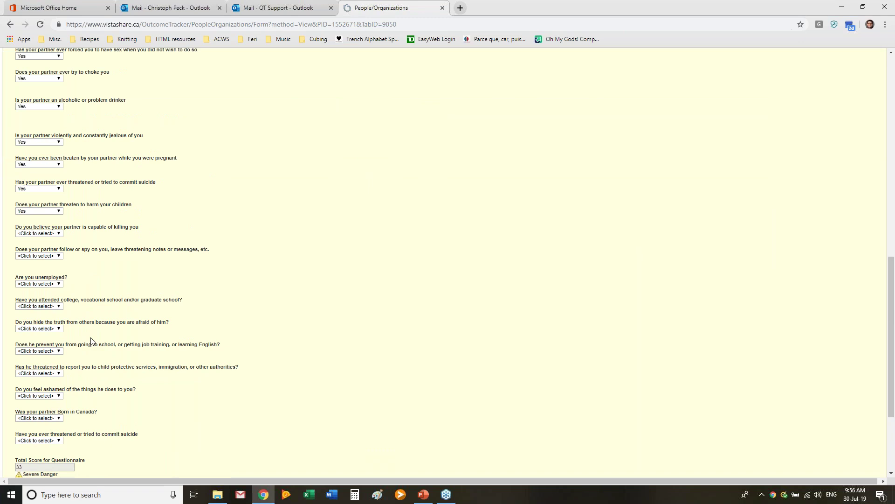
pyautogui.scroll(6, 91, 341)
pyautogui.scroll(-15, 91, 341)
pyautogui.scroll(15, 91, 342)
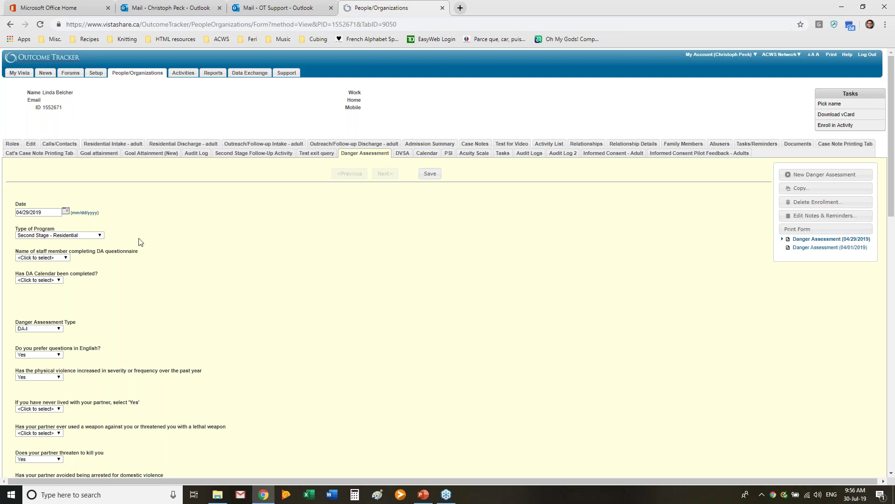
# Step: Switch to the PowerPoint training presentation, show slide 18, Questions or Comments?, and look over the remaining slides
pyautogui.click(424, 496)
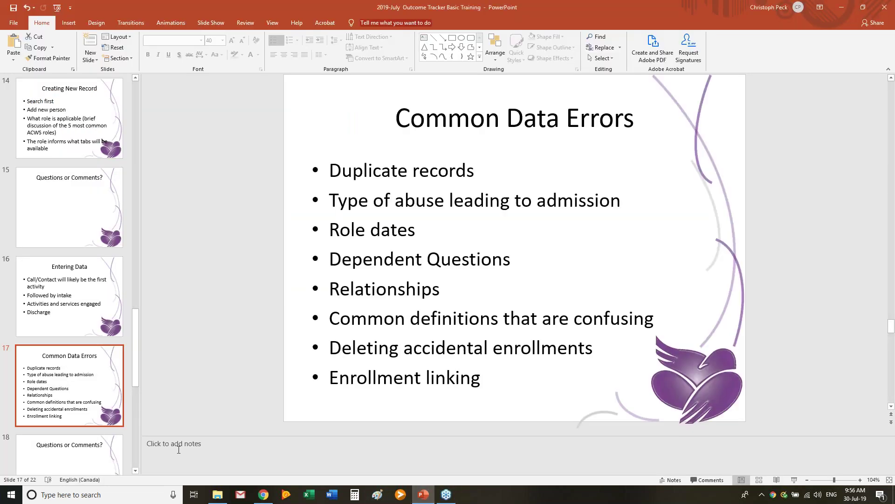
pyautogui.click(88, 465)
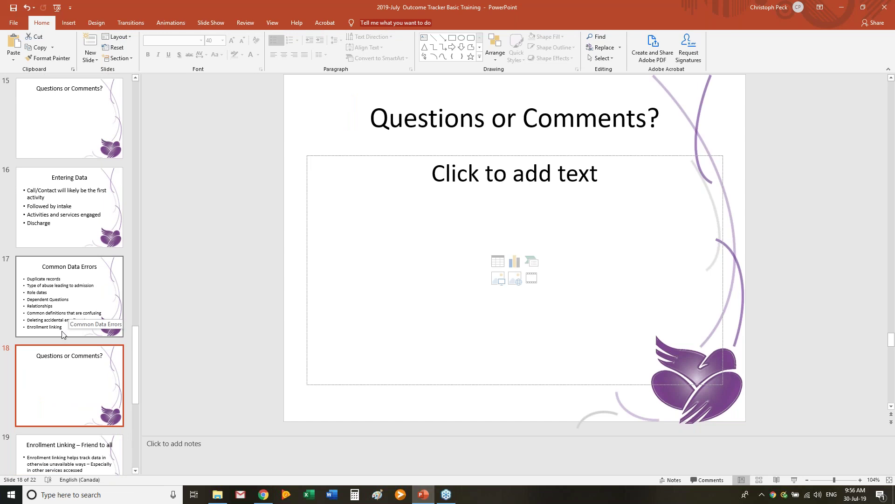
pyautogui.scroll(-5, 62, 333)
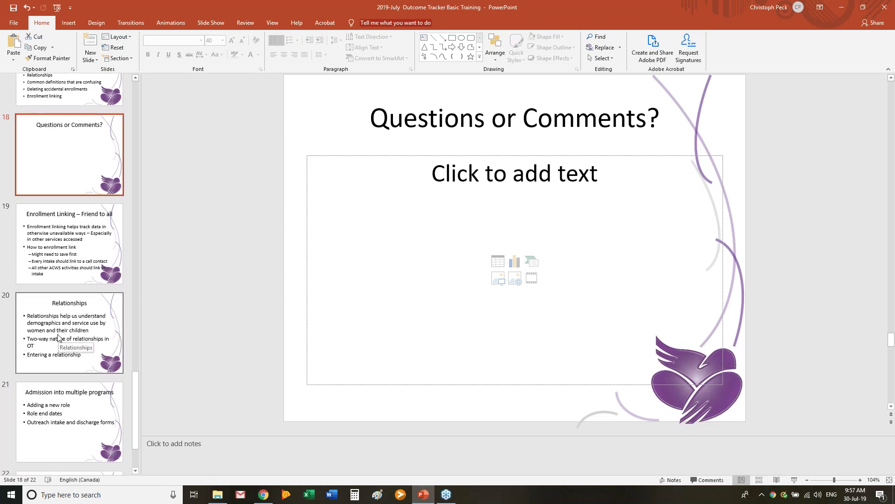
pyautogui.scroll(-2, 59, 337)
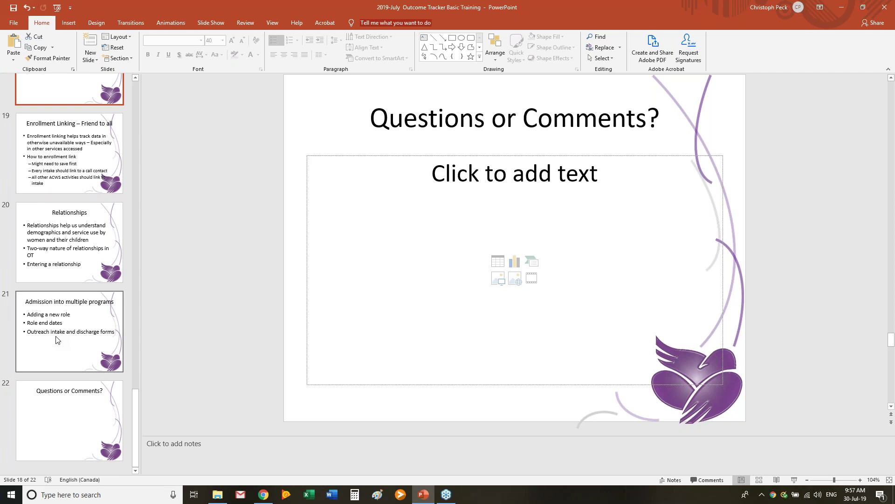
pyautogui.scroll(3, 57, 339)
pyautogui.scroll(-3, 70, 333)
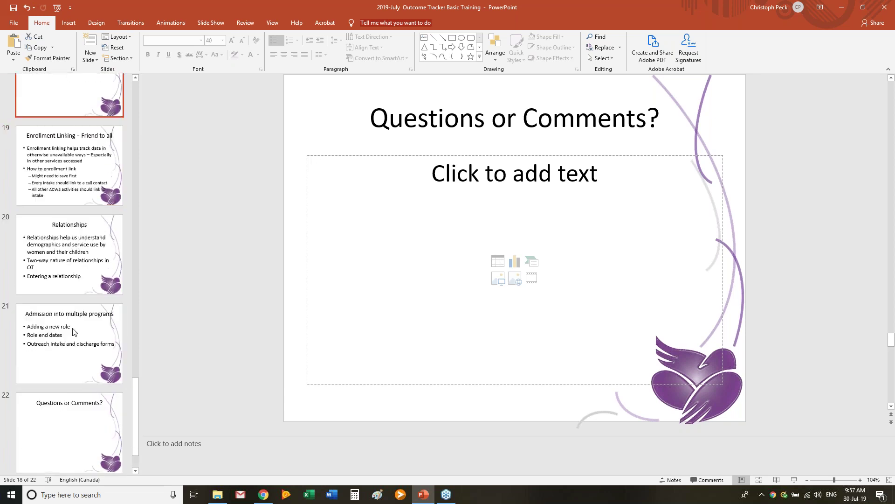
pyautogui.scroll(-1, 74, 331)
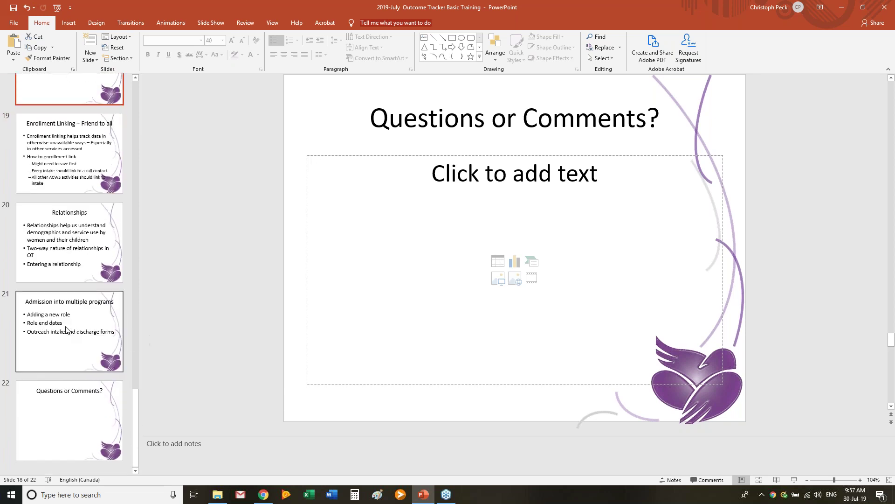
pyautogui.scroll(6, 62, 335)
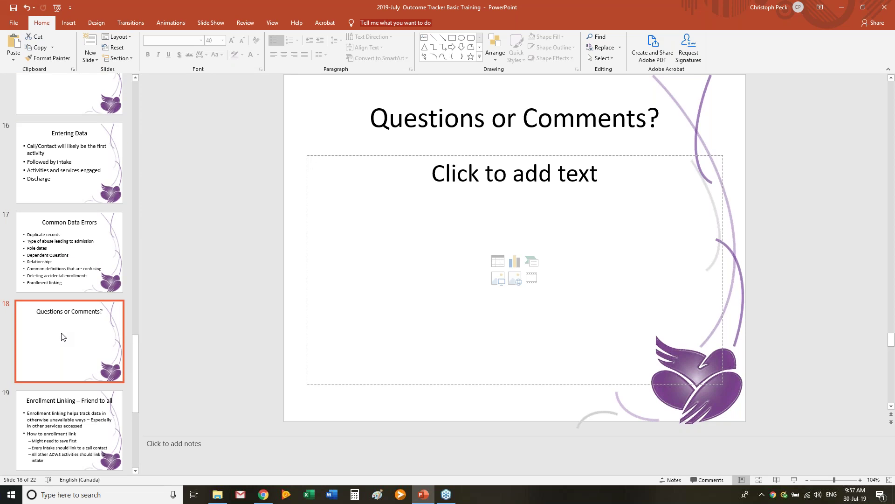
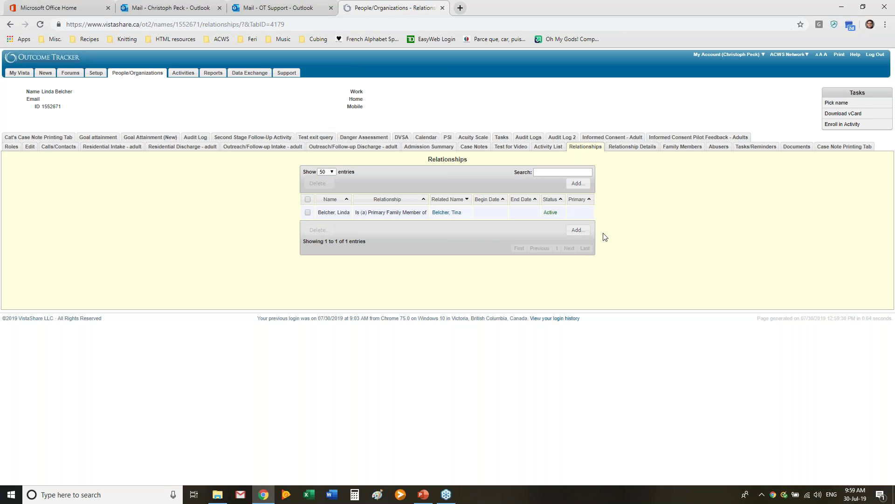
# Step: Examine the relationship types offered when adding a relationship for the client, and cancel without adding one
pyautogui.click(578, 230)
pyautogui.click(459, 228)
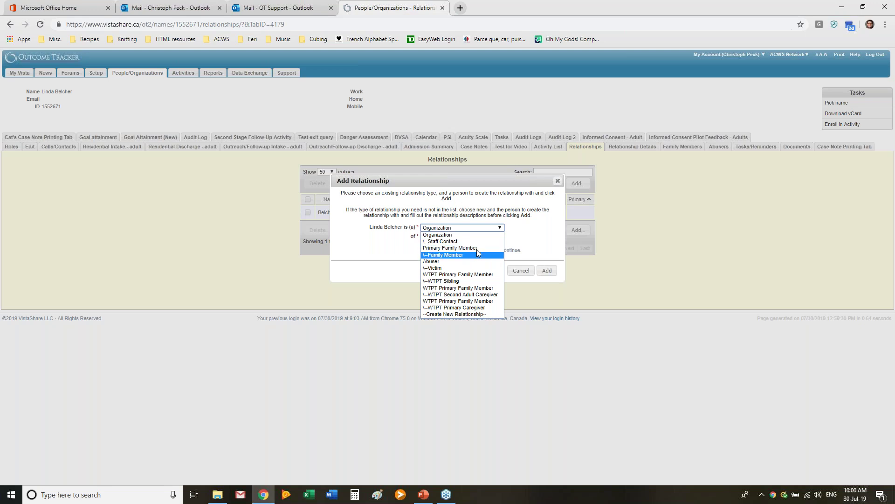
pyautogui.click(522, 238)
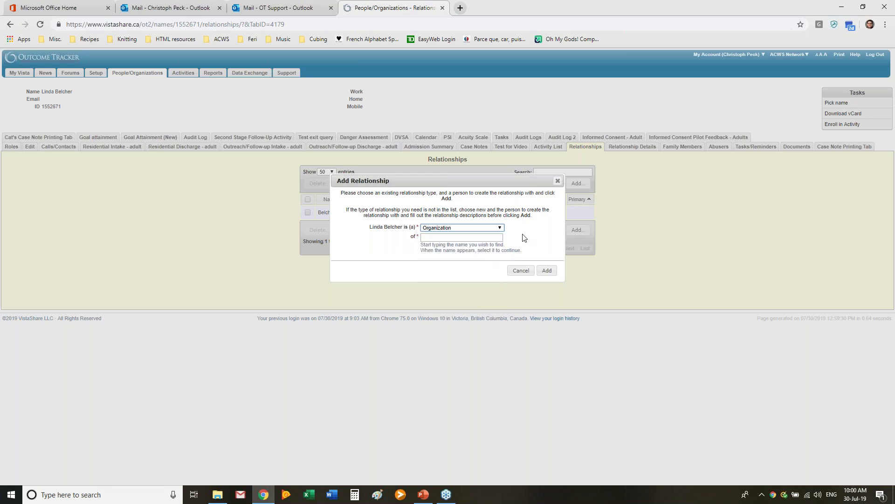
pyautogui.click(521, 271)
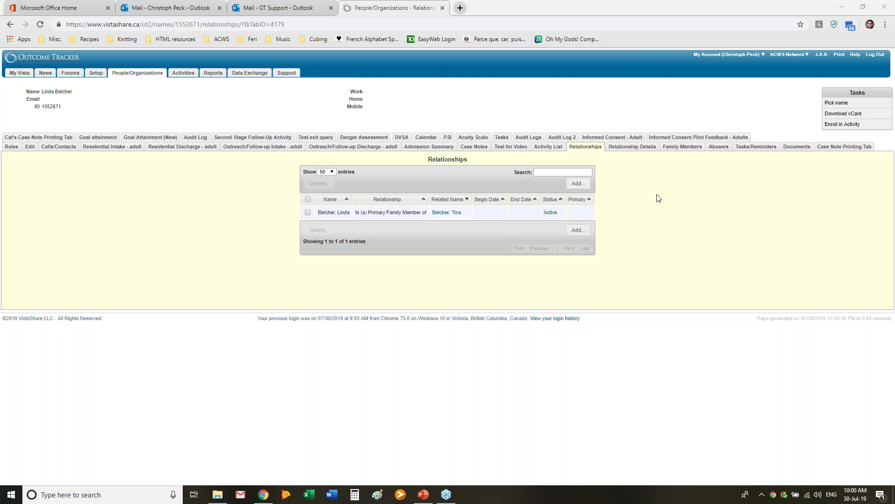
# Step: Review the related family member's details, tasks and activities under the client's Family Members, and return to the client's Relationships
pyautogui.click(679, 148)
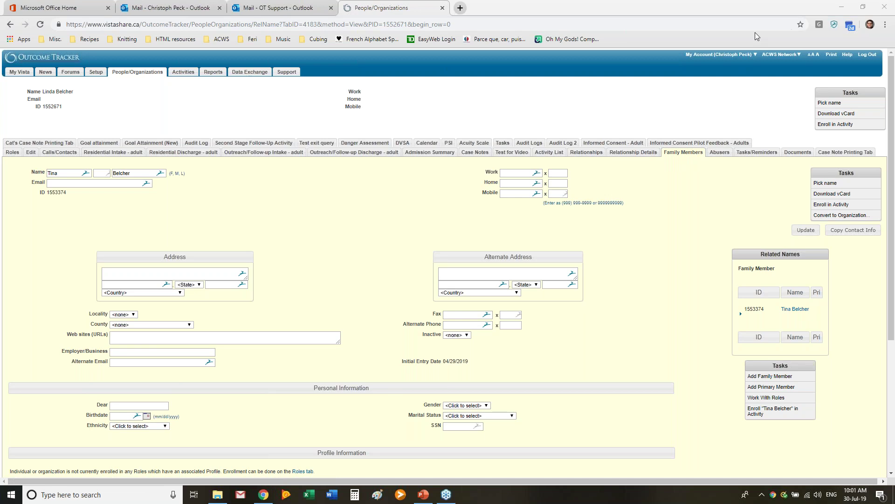
pyautogui.scroll(-4, 639, 250)
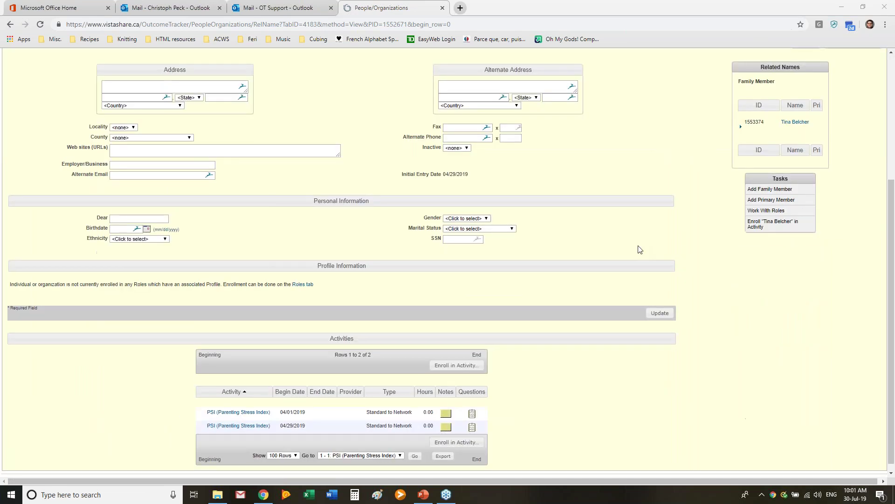
pyautogui.scroll(-1, 640, 250)
pyautogui.scroll(2, 639, 250)
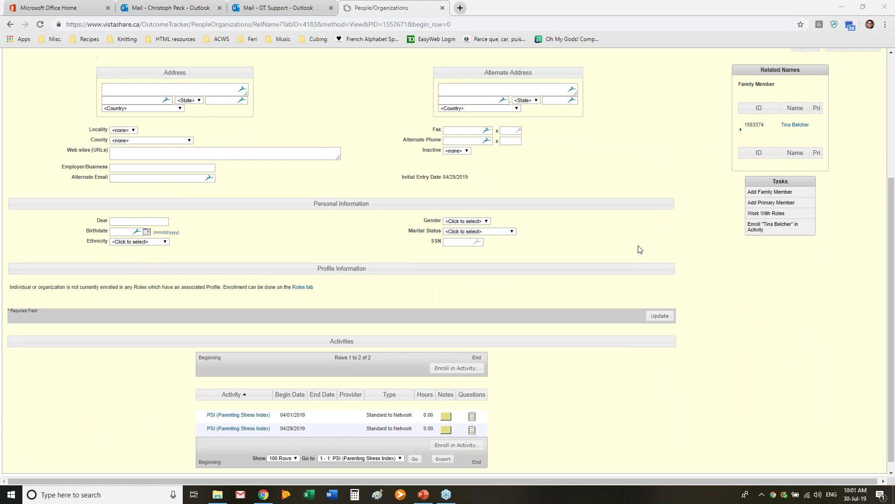
pyautogui.scroll(-2, 639, 250)
pyautogui.scroll(1, 639, 250)
pyautogui.scroll(3, 639, 250)
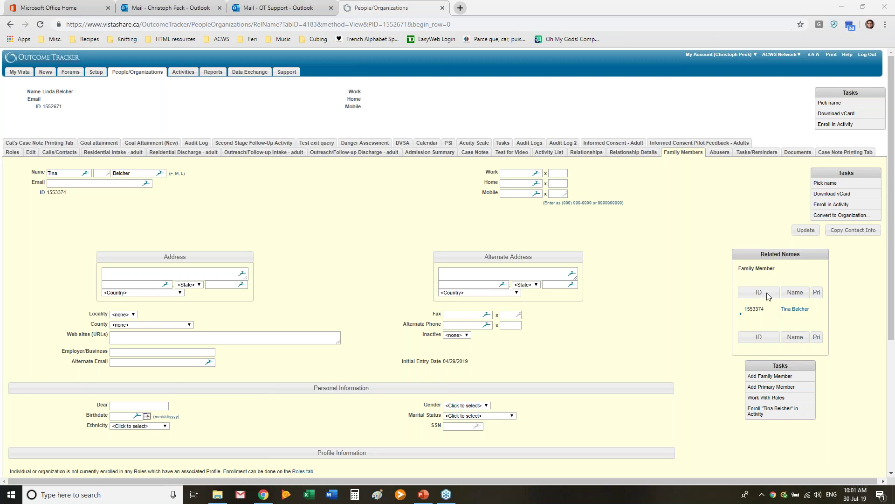
pyautogui.scroll(-2, 458, 374)
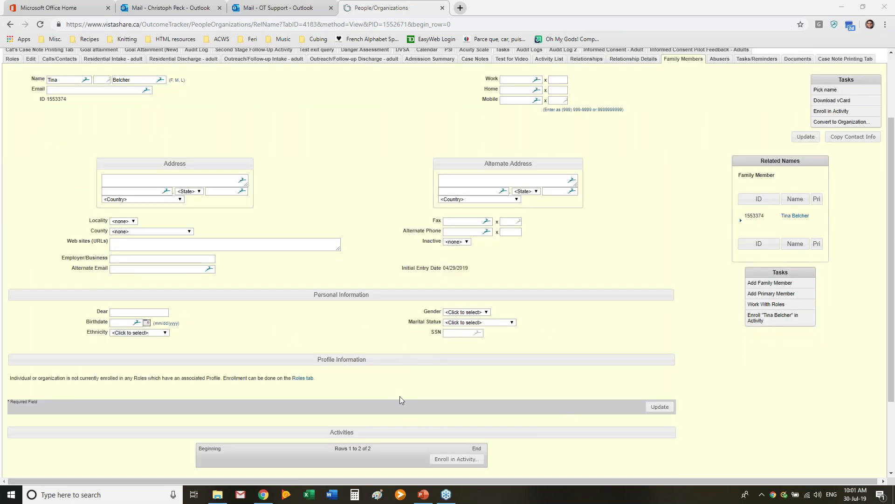
pyautogui.scroll(2, 415, 393)
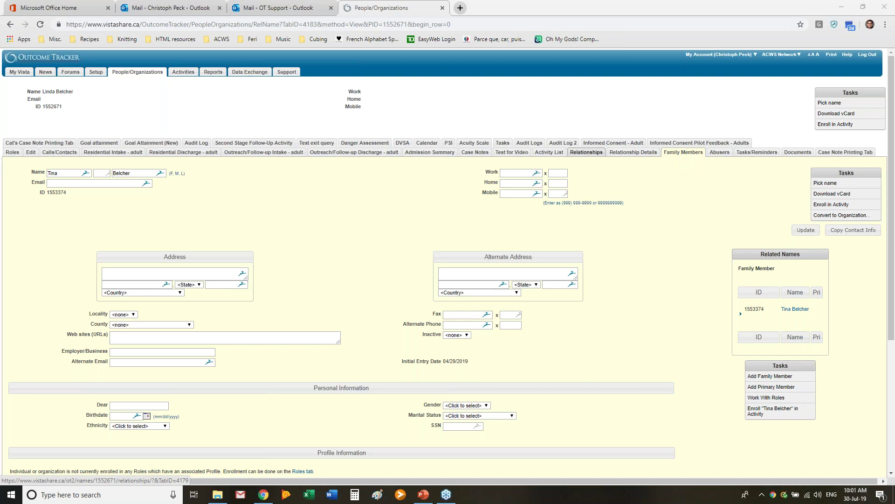
pyautogui.click(586, 152)
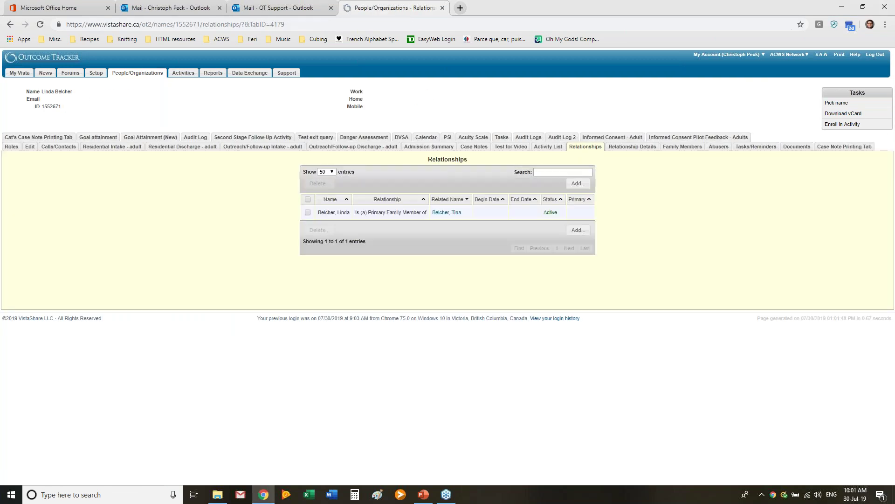